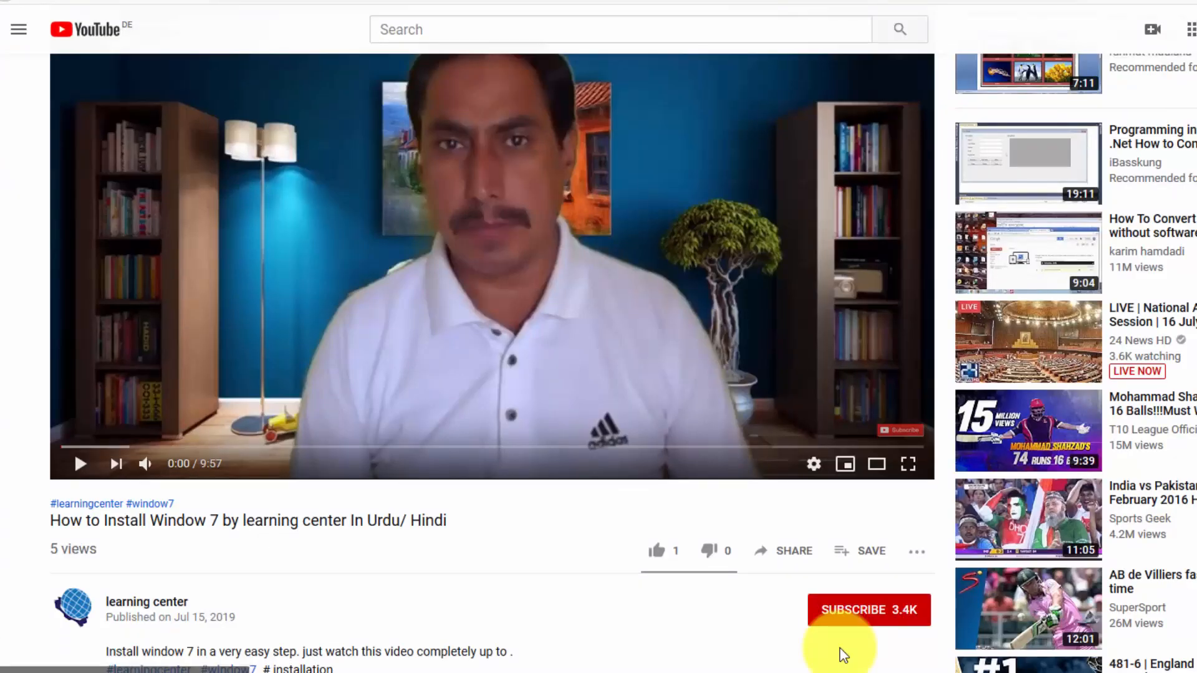
left_click(847, 610)
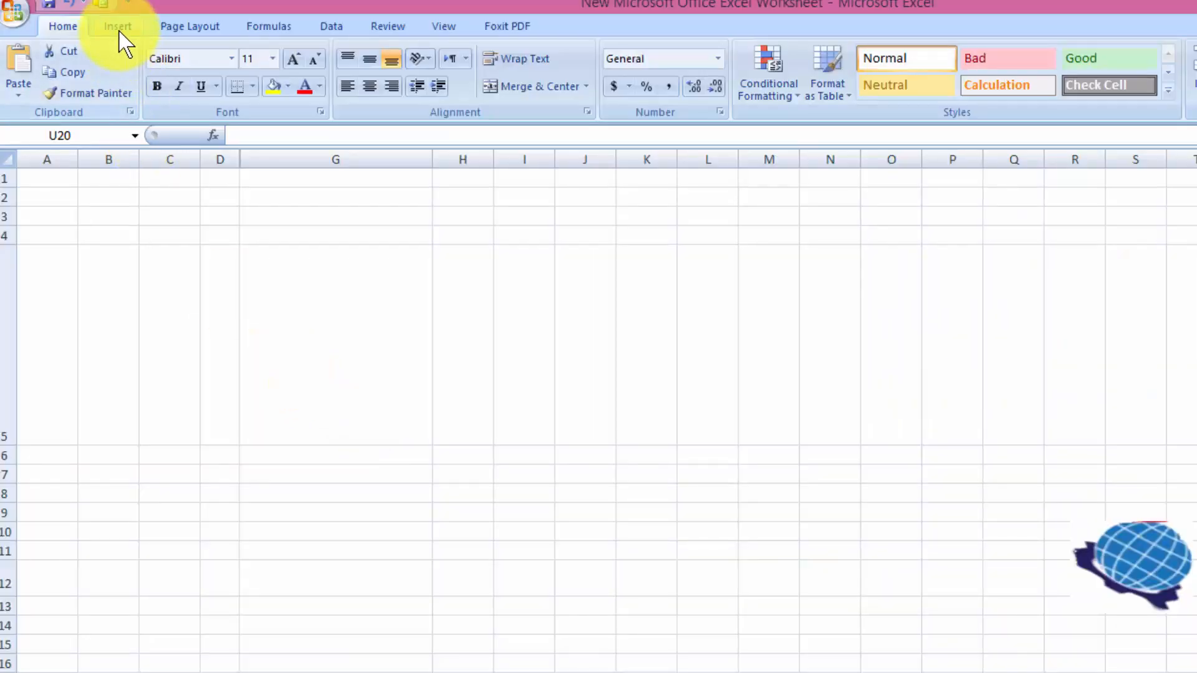
Insert the childern1 picture from the png images folder and place it over columns I to M
left_click(117, 26)
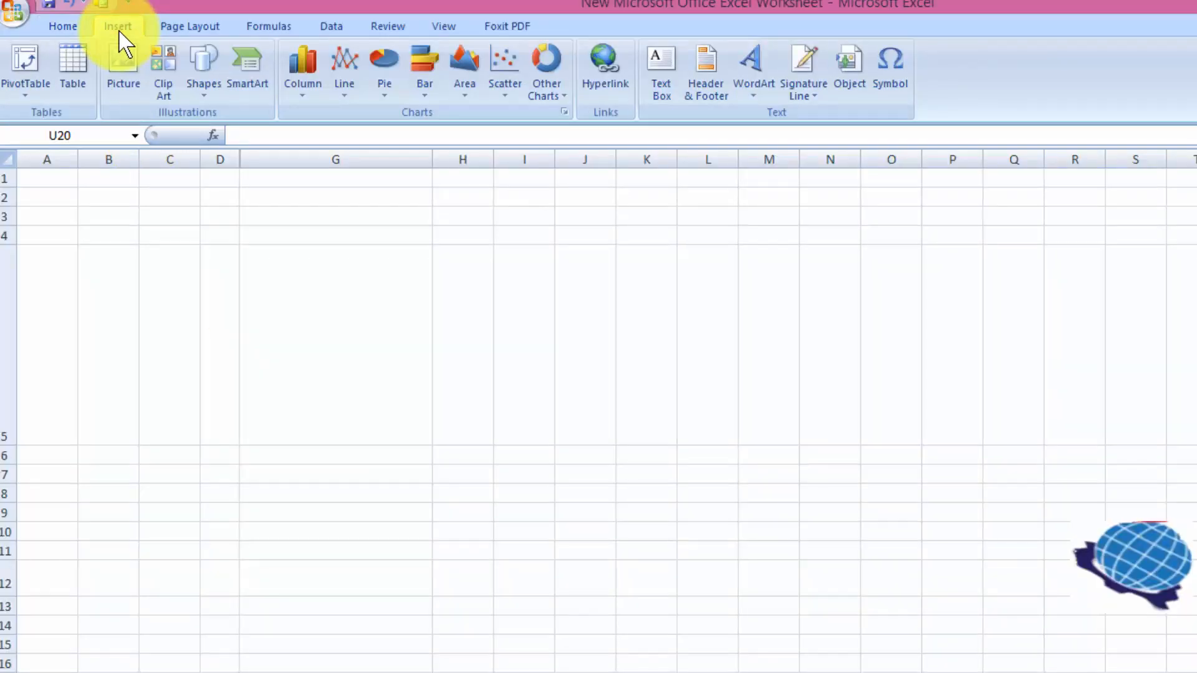
left_click(123, 81)
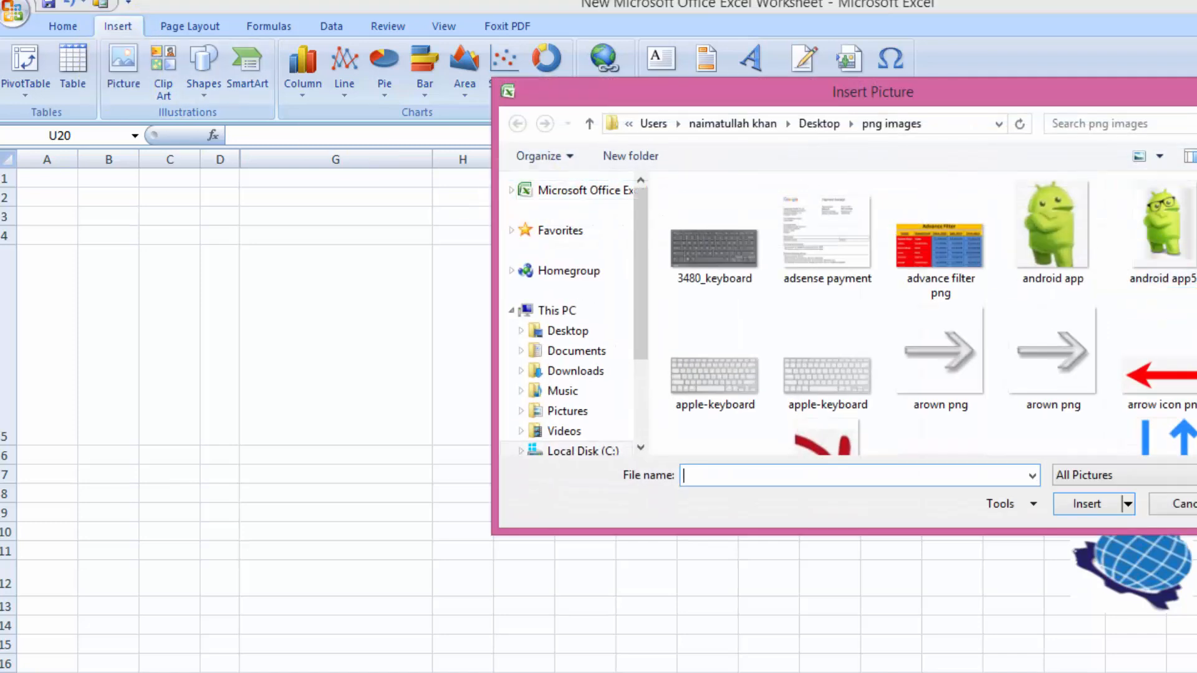
scroll(933, 313, "down", 12)
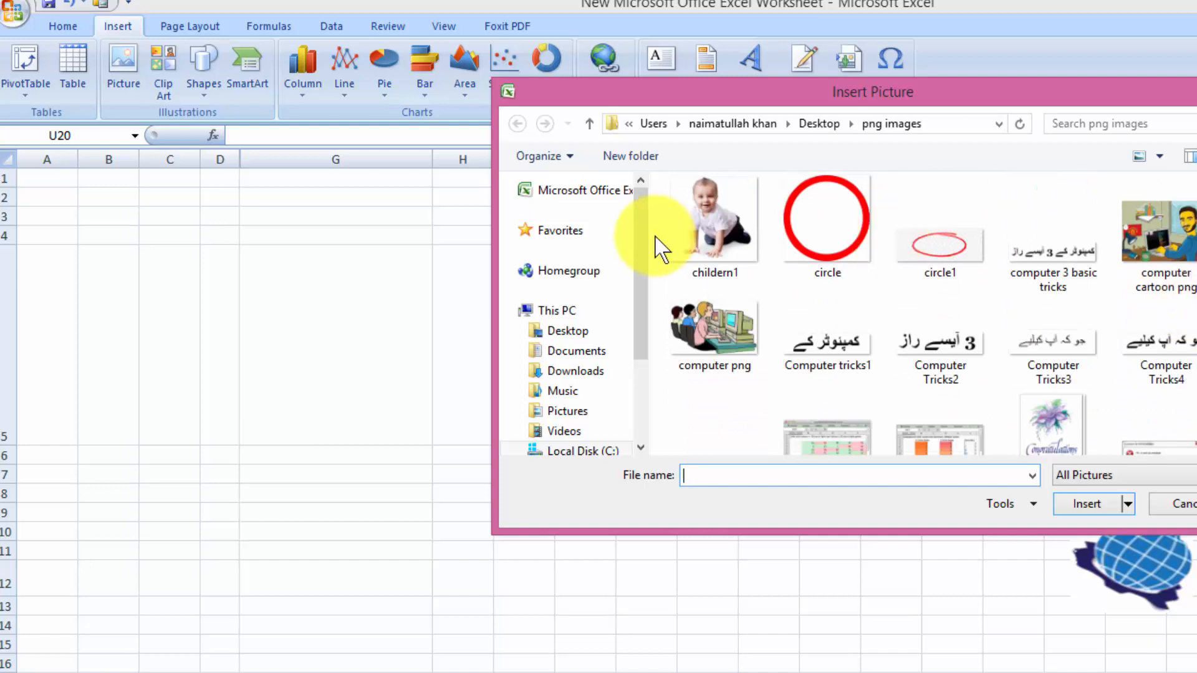
left_click(751, 249)
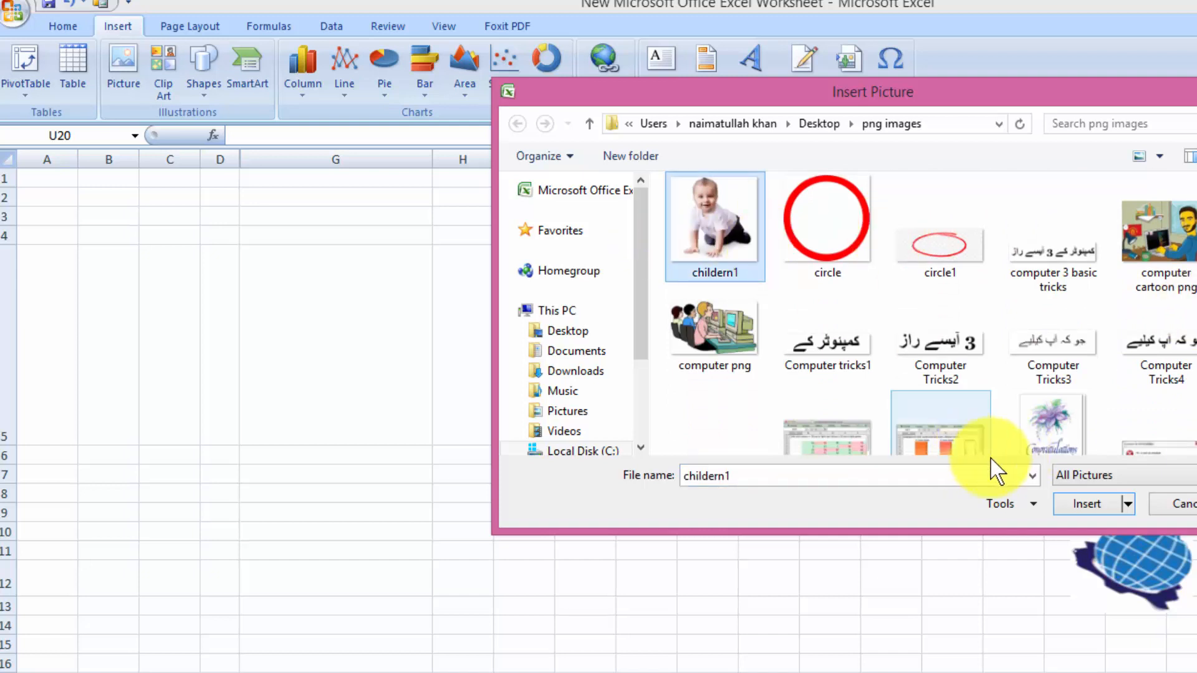
left_click(1091, 505)
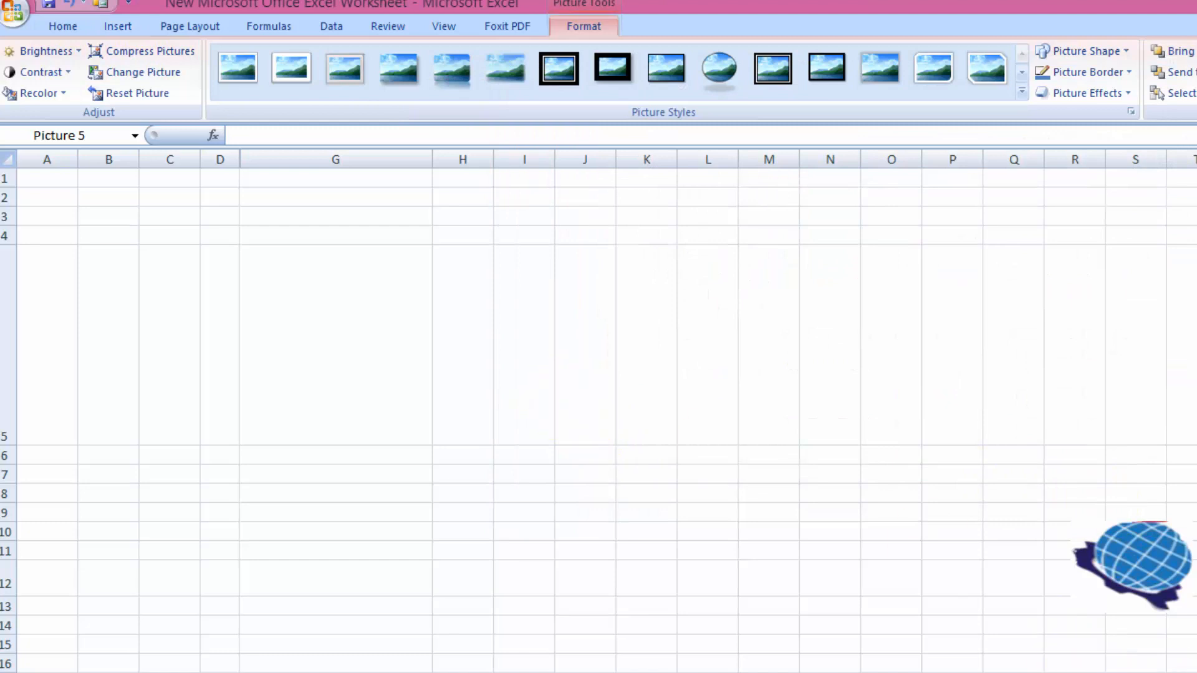
left_click_drag(619, 334, 604, 305)
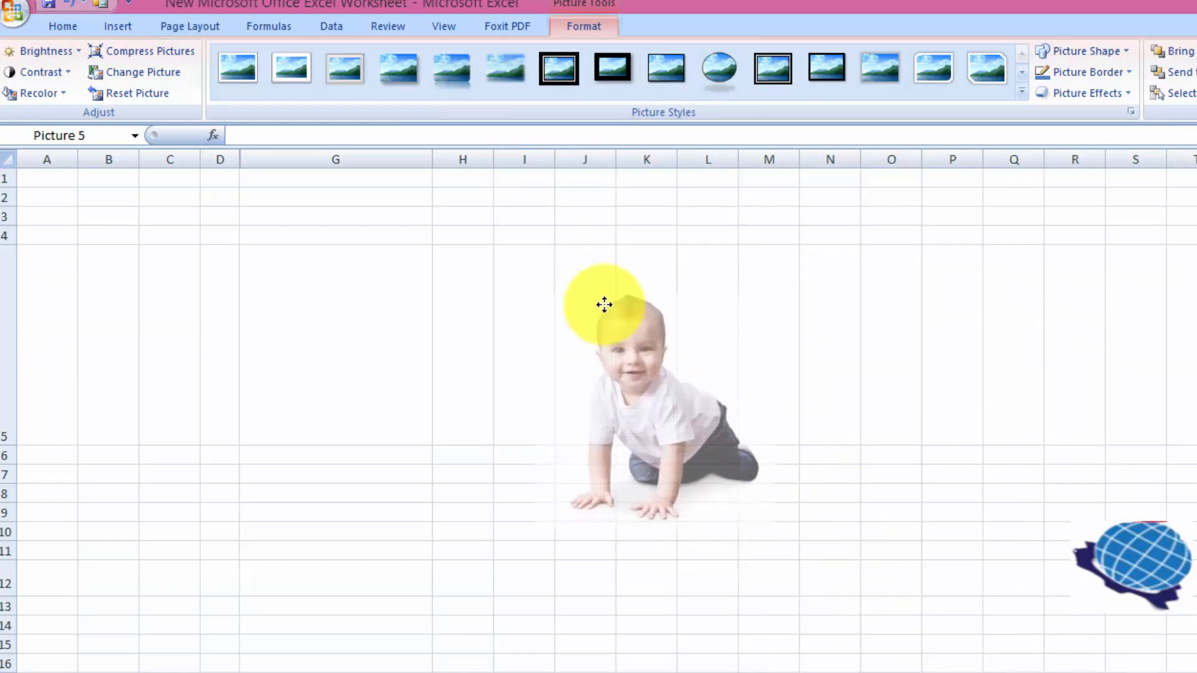
left_click(114, 29)
left_click(124, 76)
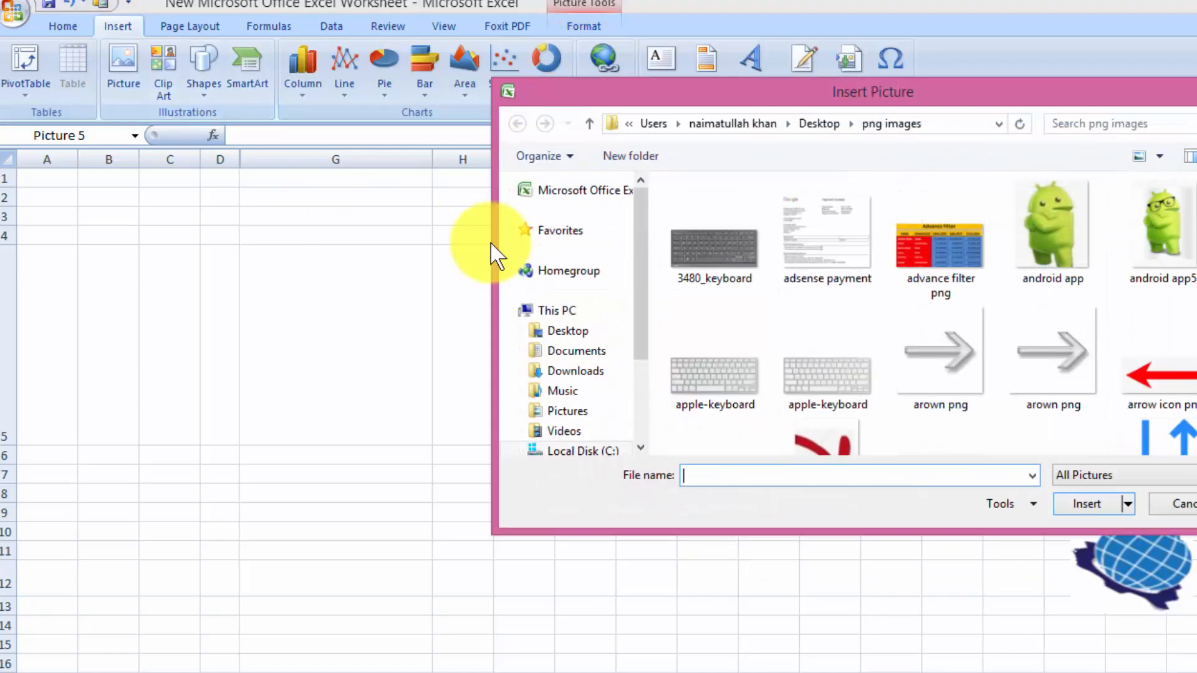
scroll(1184, 349, "down", 2)
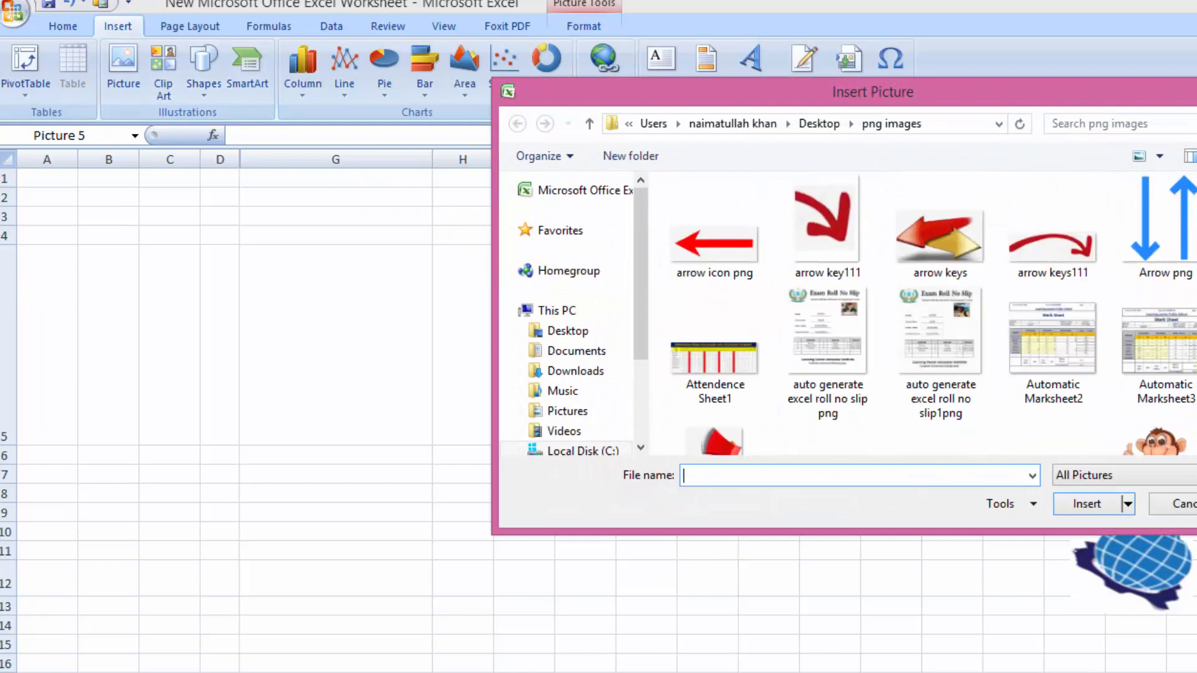
scroll(922, 312, "down", 5)
scroll(923, 312, "down", 8)
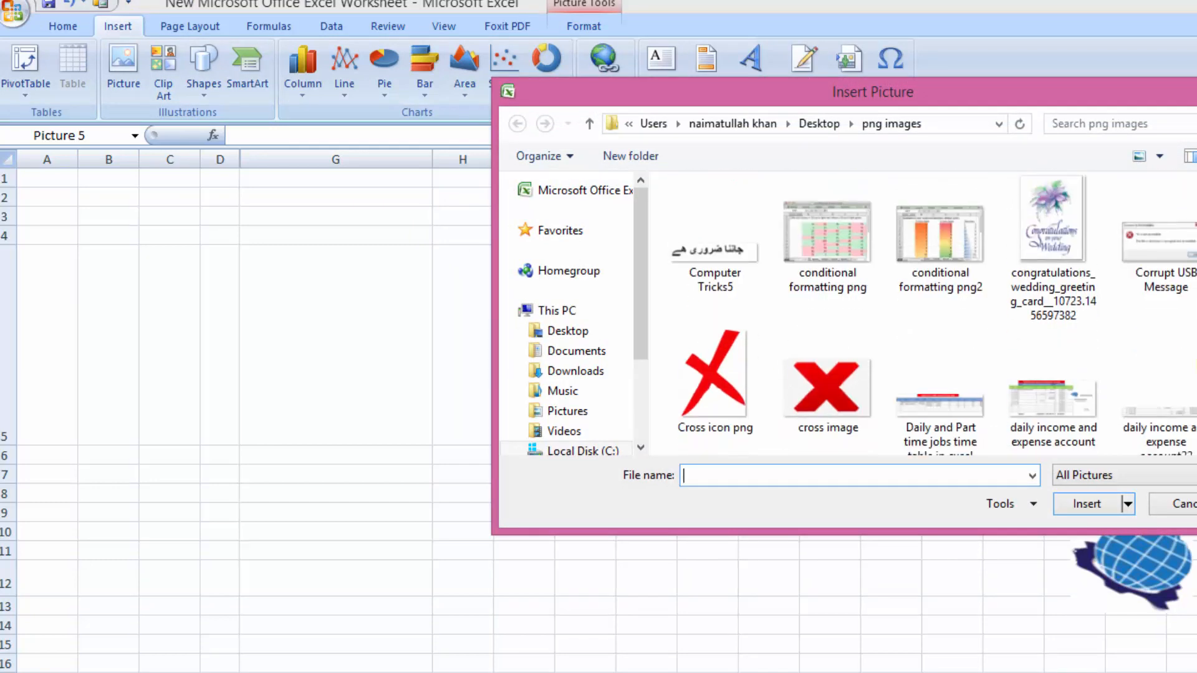
scroll(934, 313, "down", 15)
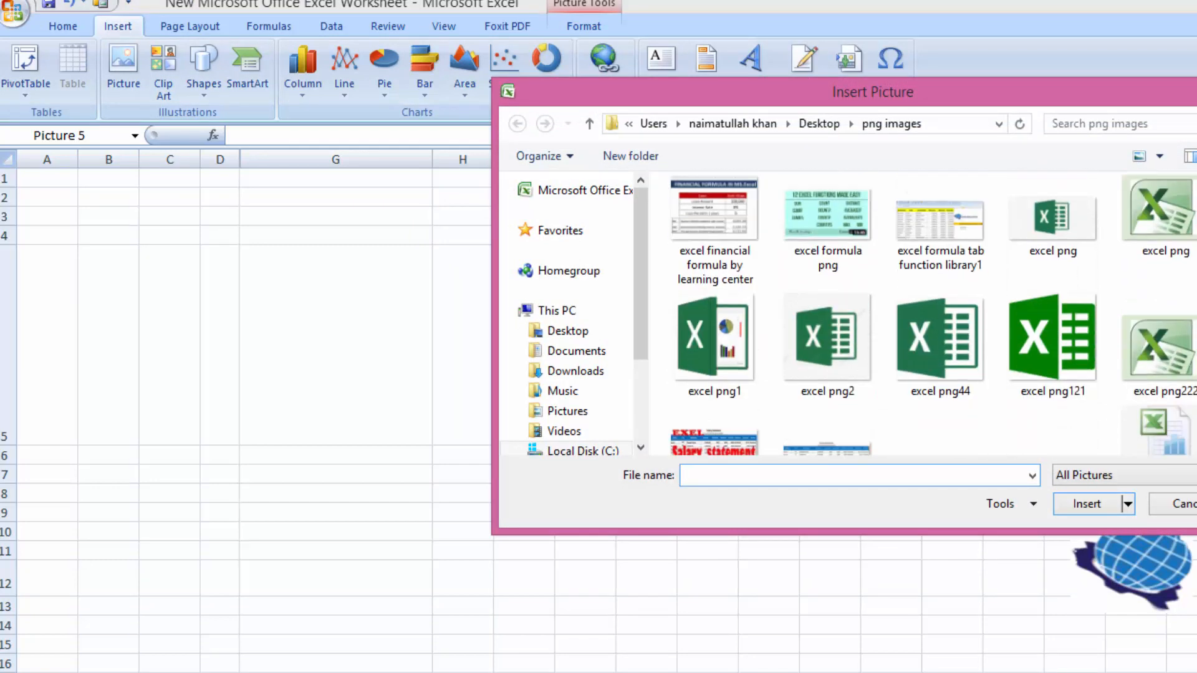
scroll(922, 311, "down", 15)
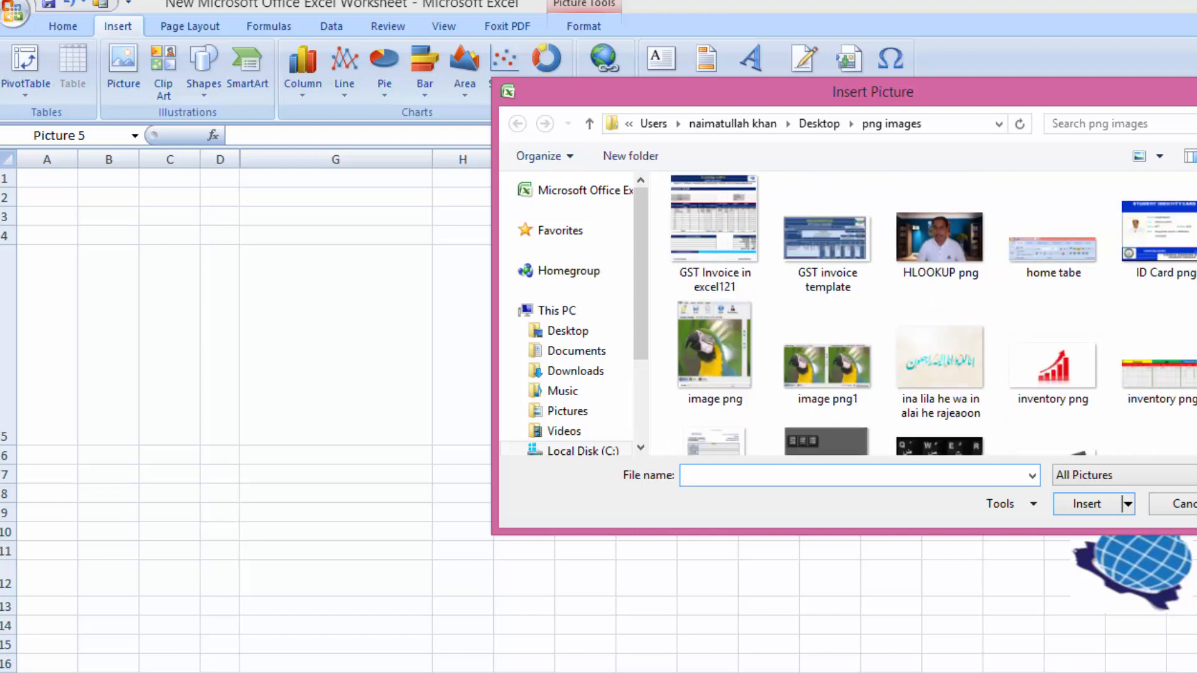
scroll(934, 313, "down", 15)
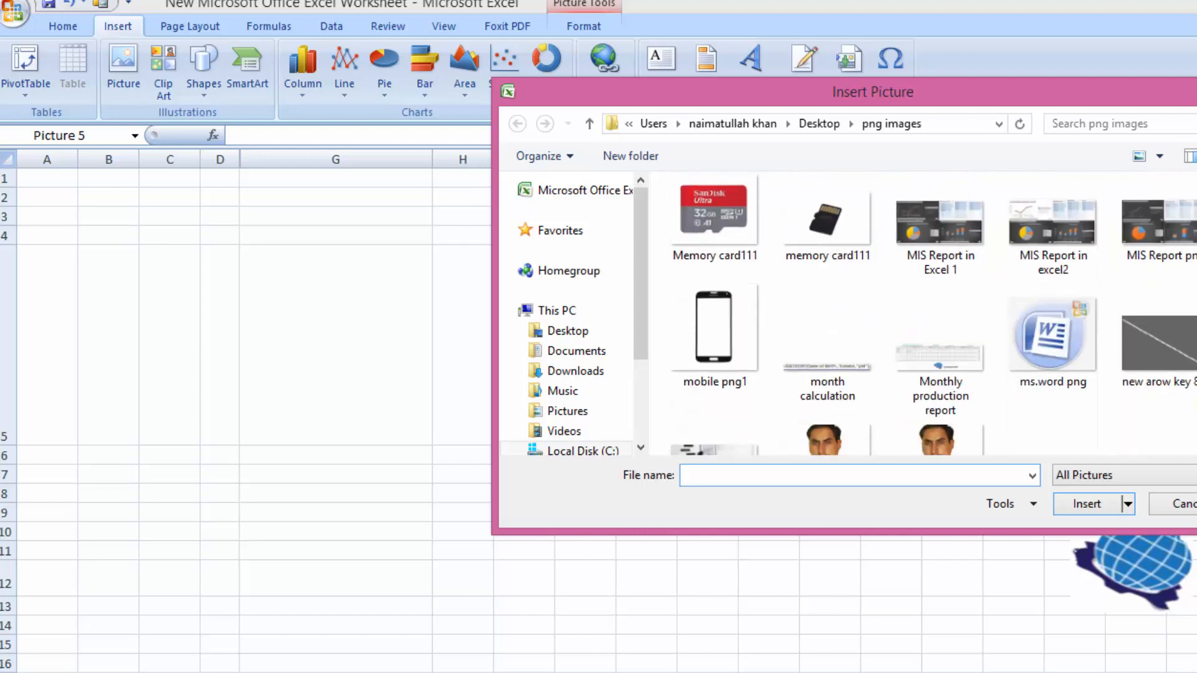
scroll(933, 313, "down", 10)
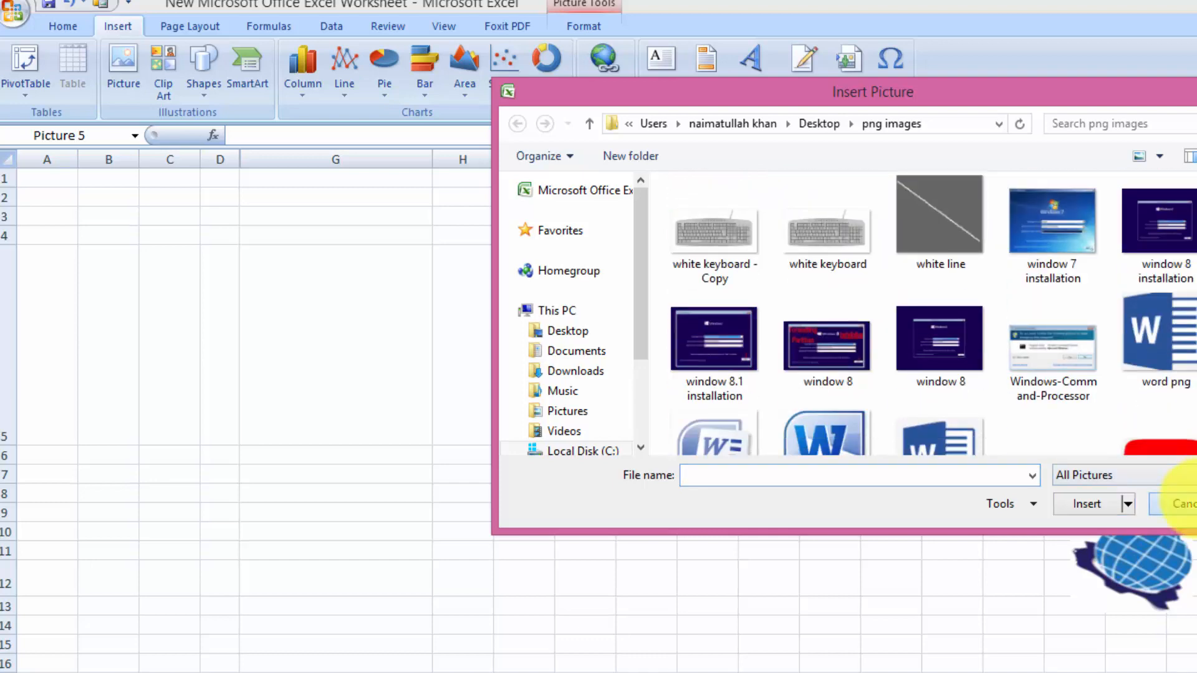
left_click(1181, 504)
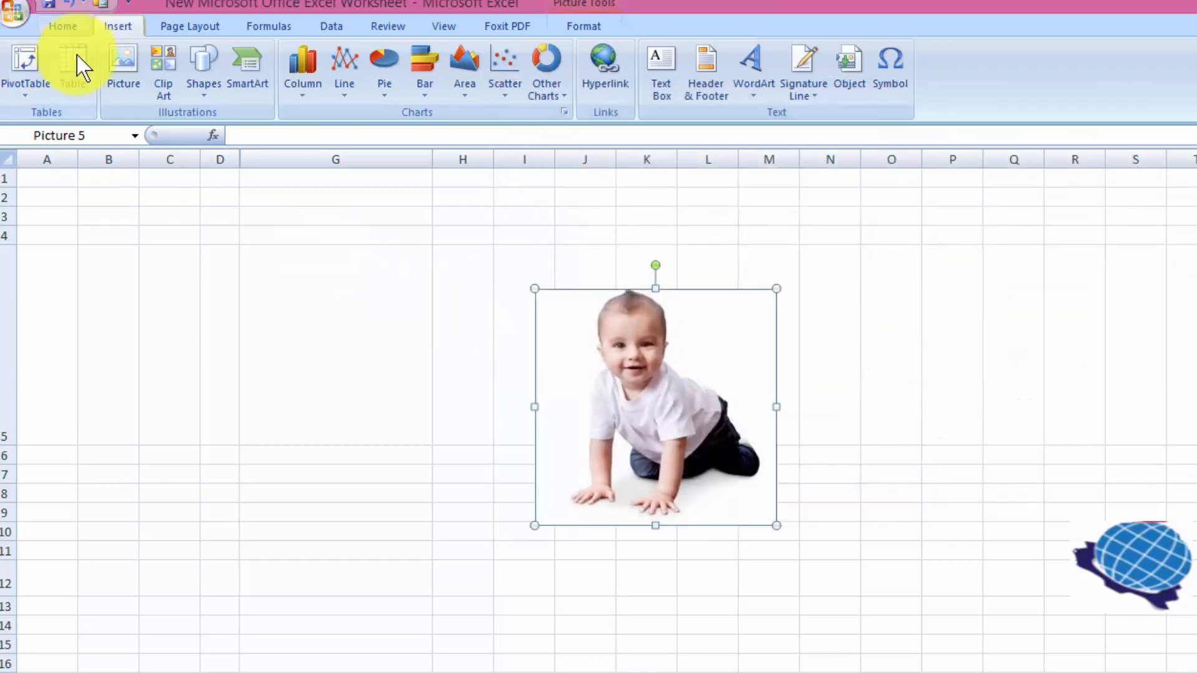
Insert the Children-Free-Download-PNG picture from the Downloads folder and place it beside the baby picture, over columns N to R
left_click(128, 72)
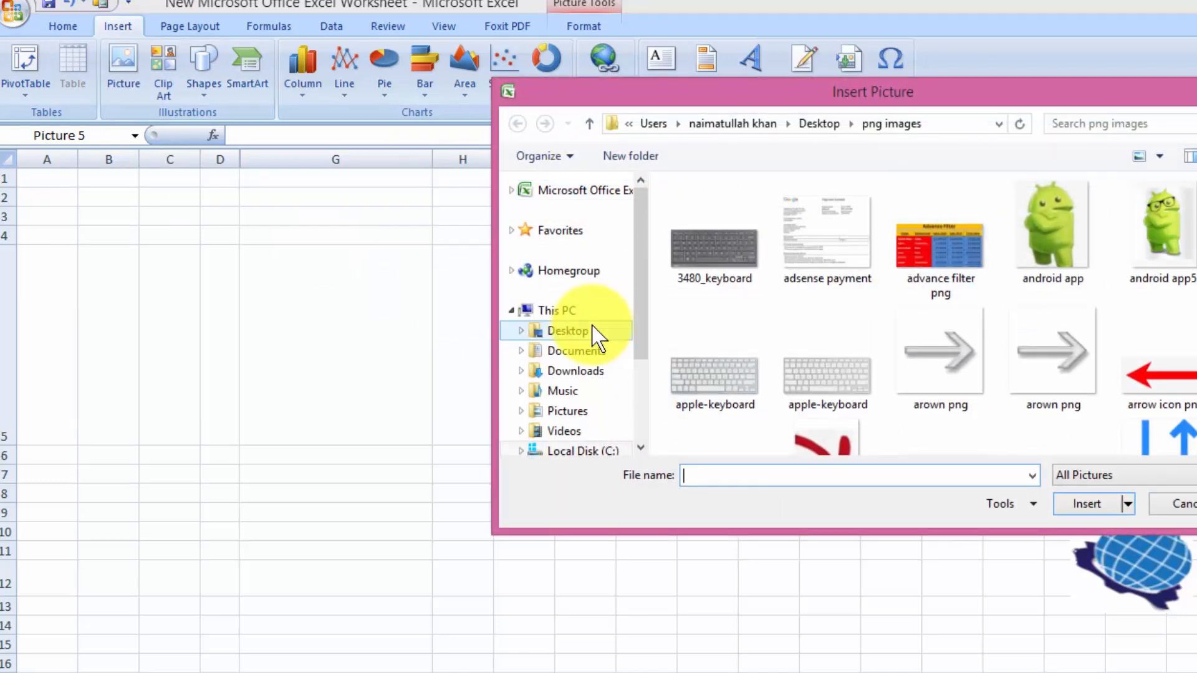
left_click(586, 370)
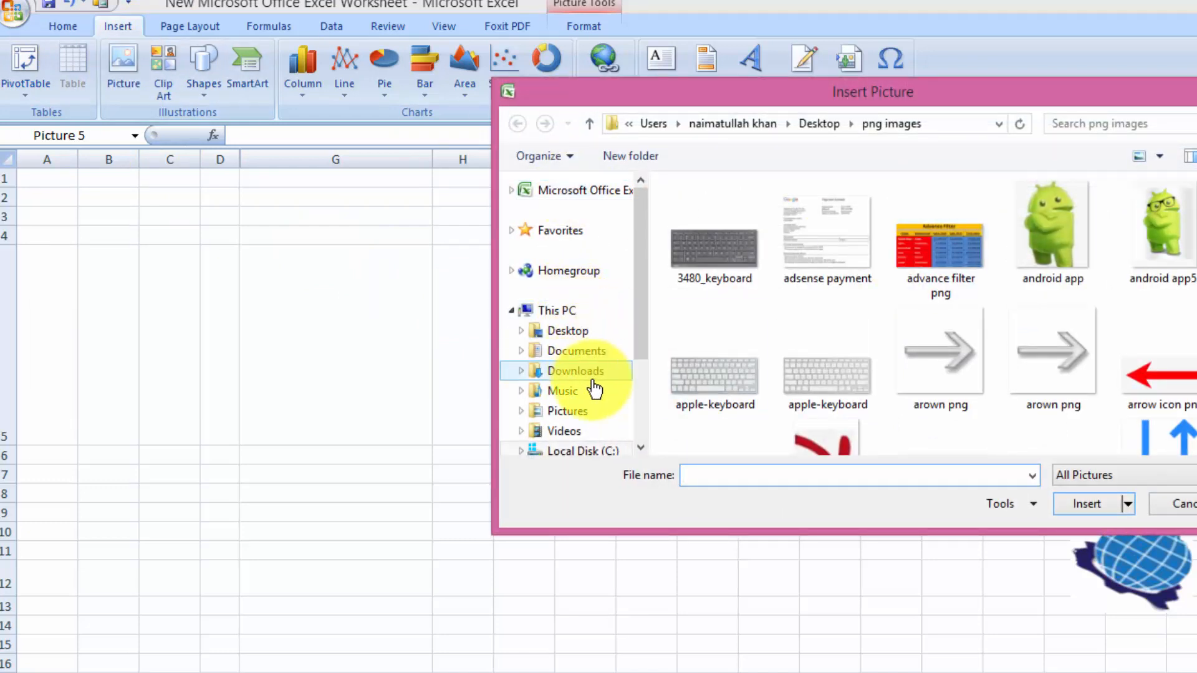
left_click(817, 443)
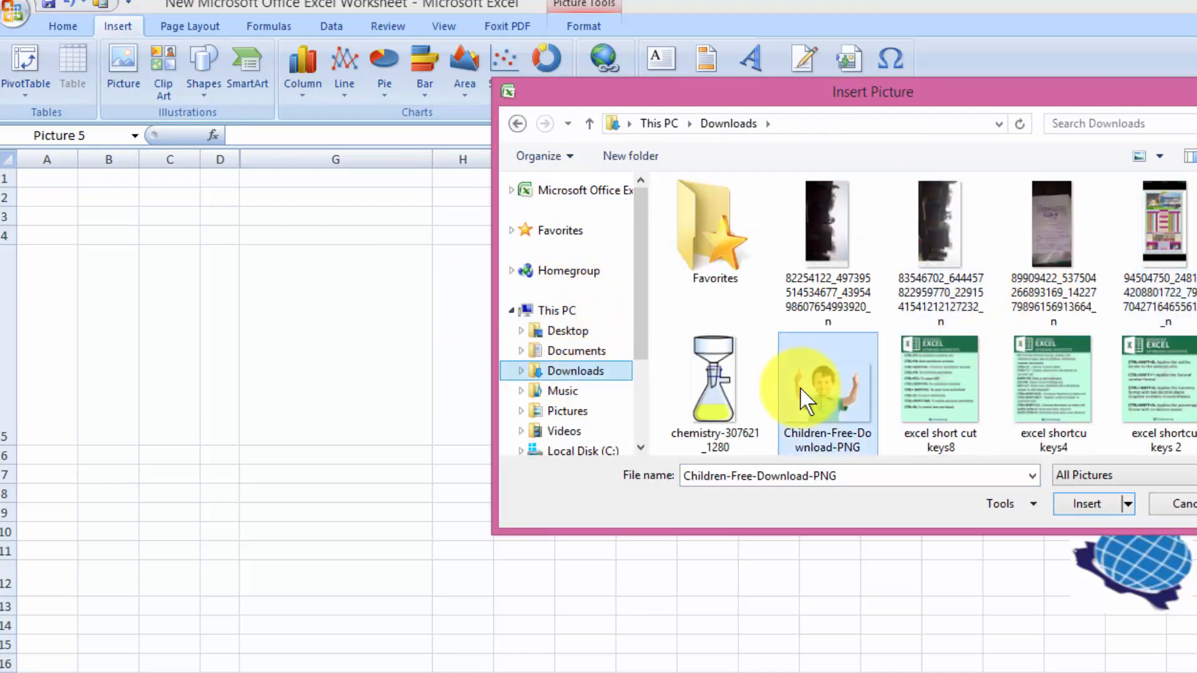
left_click(1084, 503)
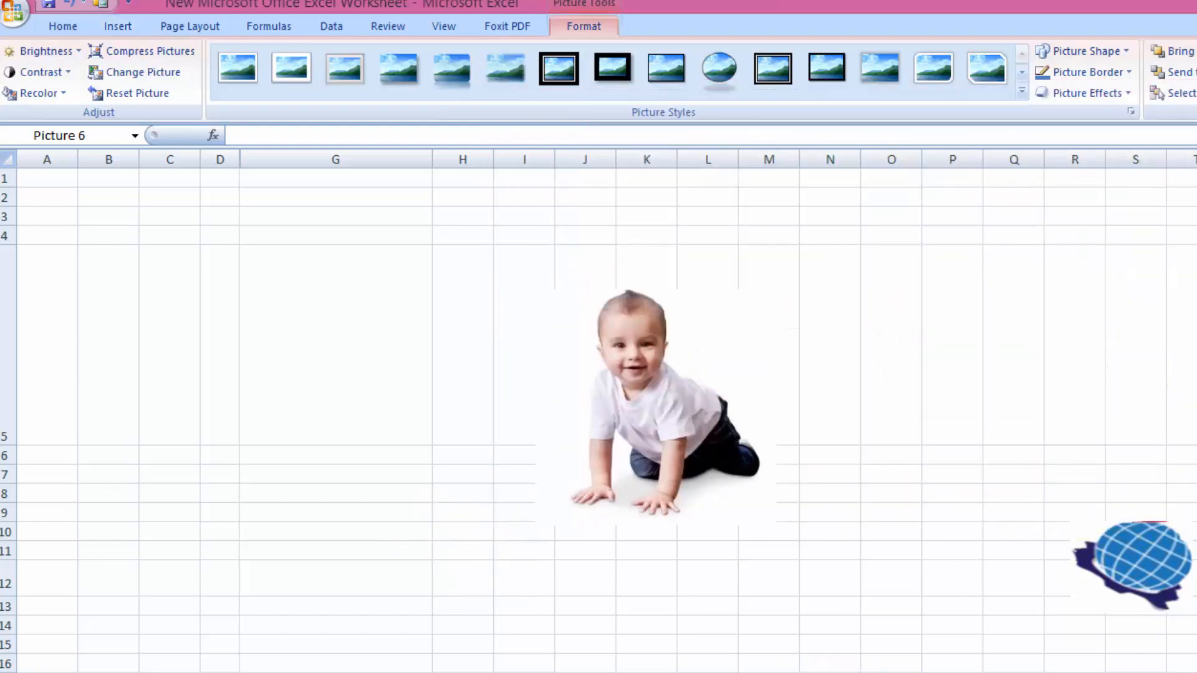
left_click_drag(1085, 670, 850, 336)
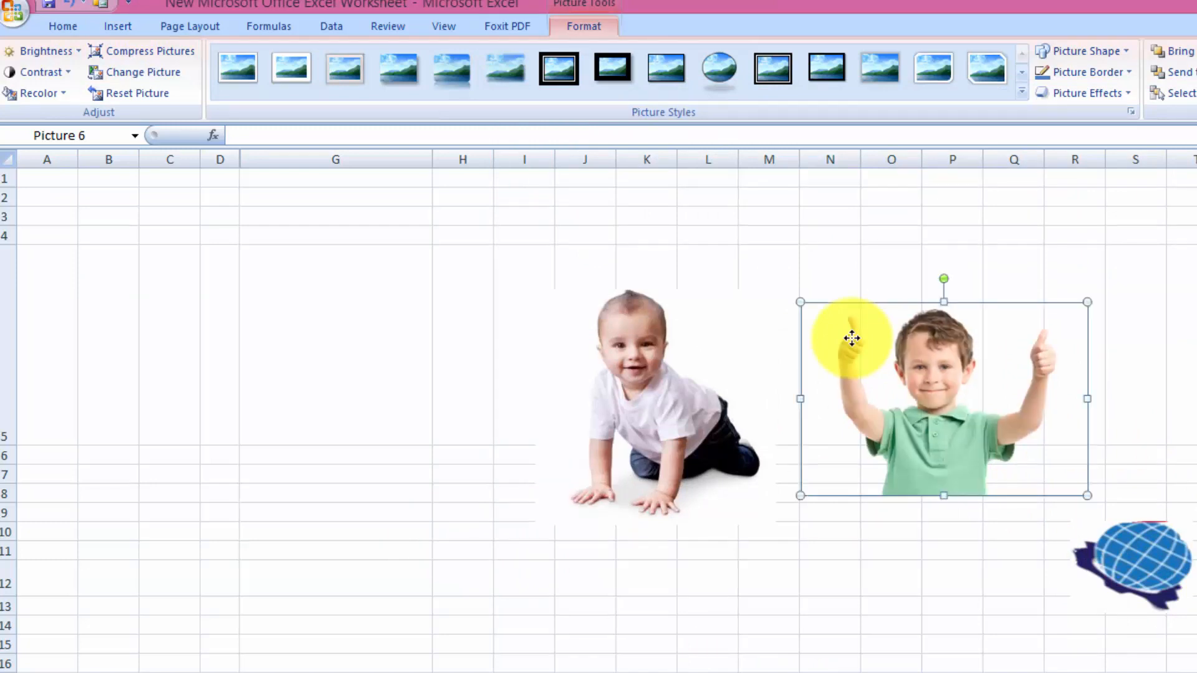
Move the baby picture over columns G to J and the boy picture over columns L to Q, leaving both selected
left_click_drag(668, 374, 488, 329)
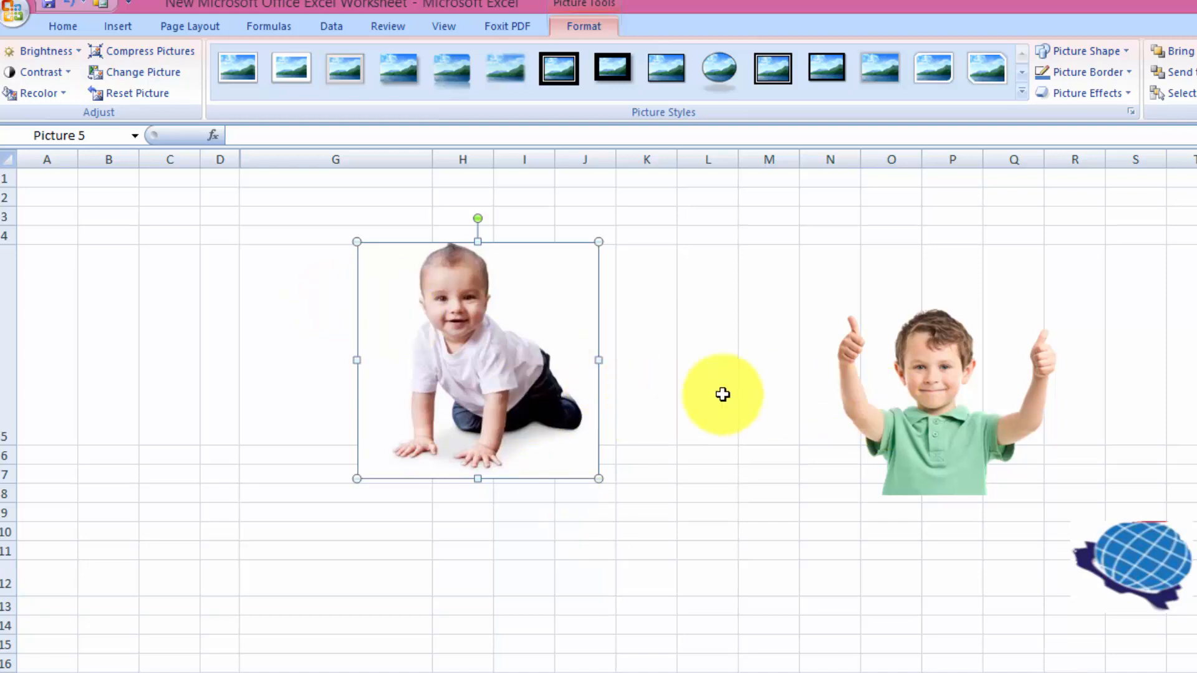
left_click_drag(940, 403, 844, 339)
left_click(485, 357)
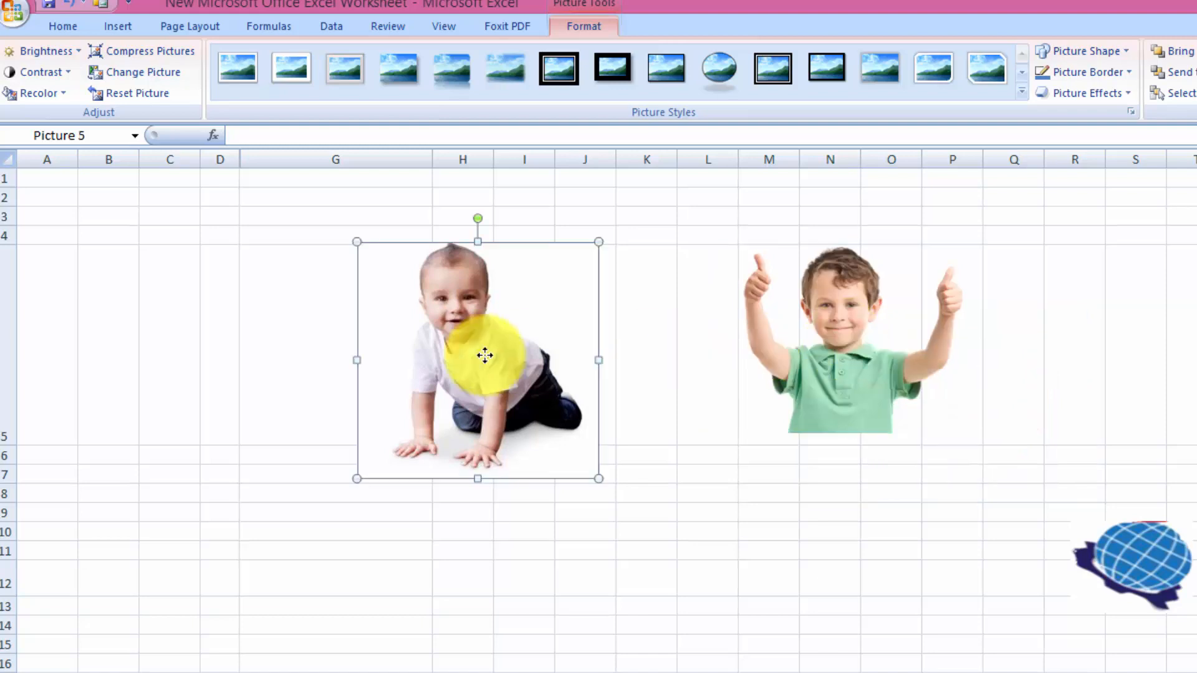
left_click(828, 330, "ctrl")
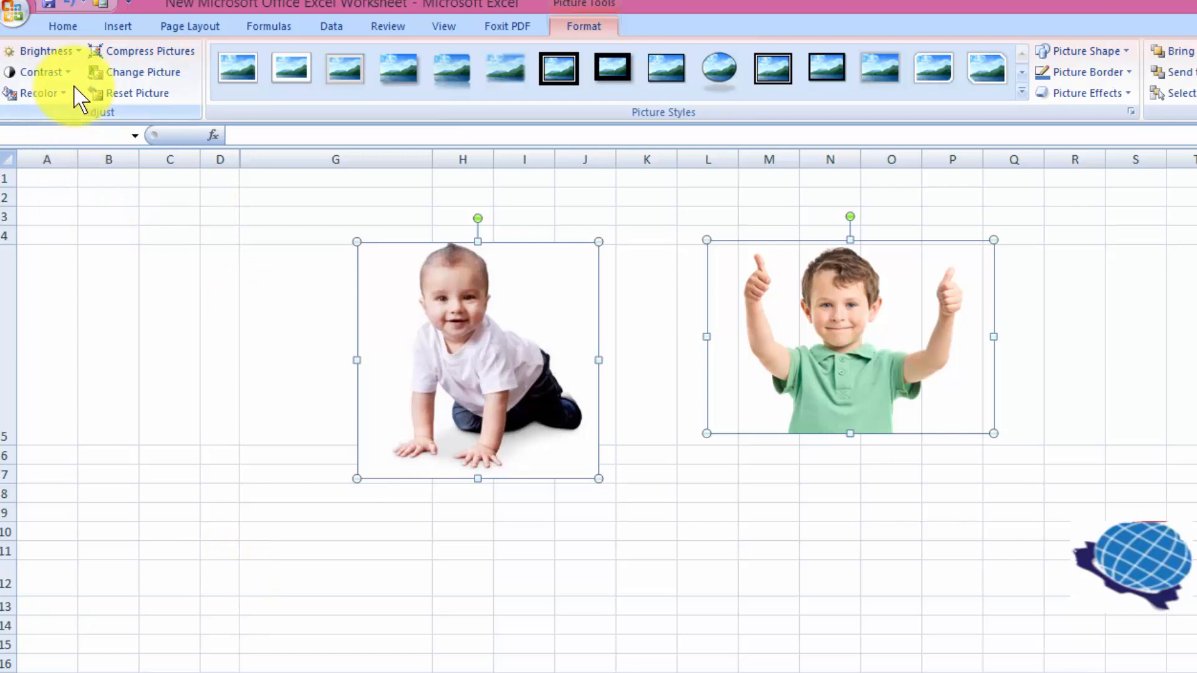
Review the brightness presets, the picture corrections options and the contrast presets for the selected pictures
left_click(83, 53)
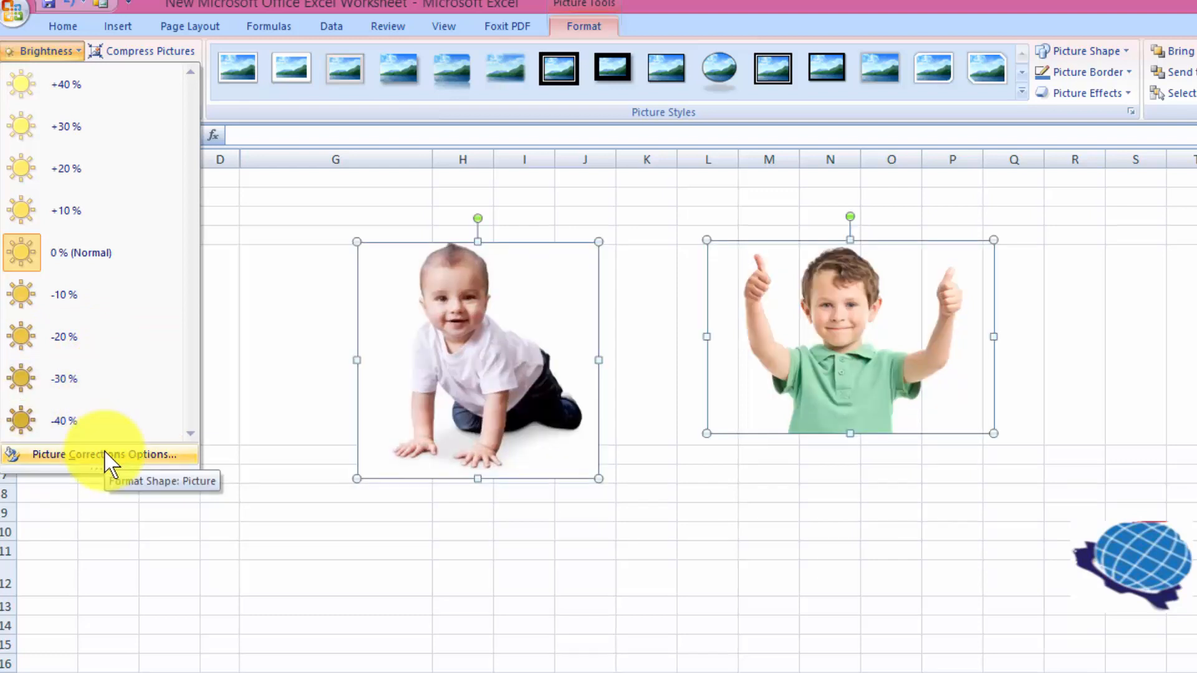
left_click(106, 455)
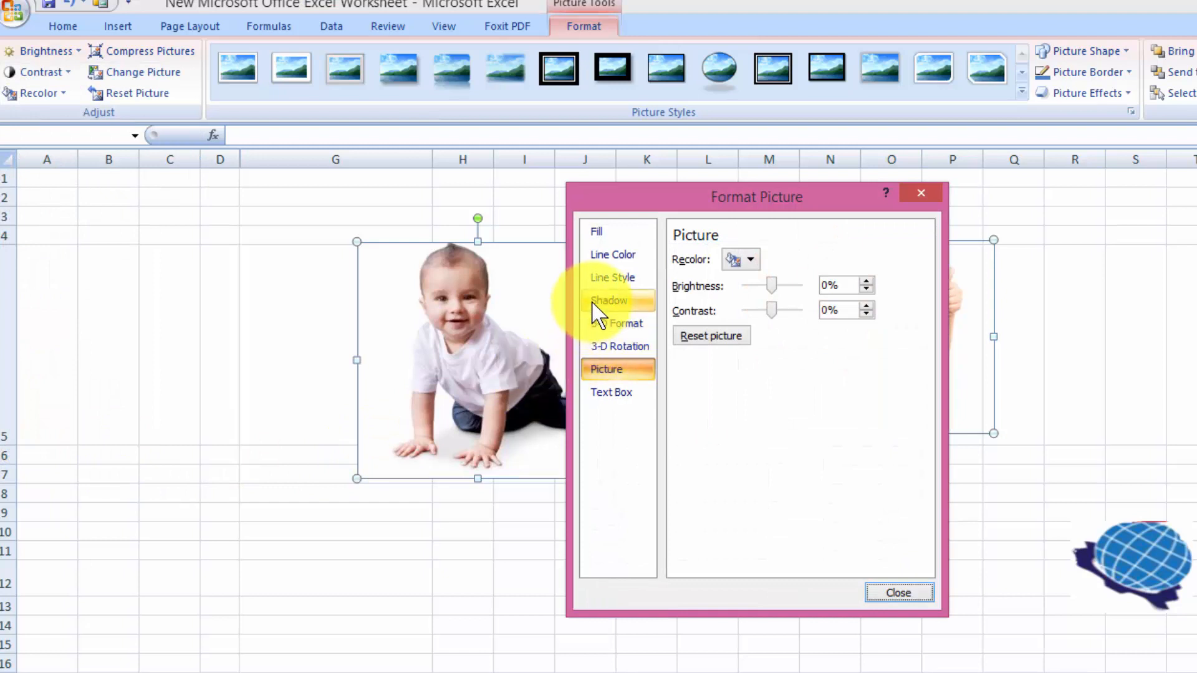
left_click(898, 593)
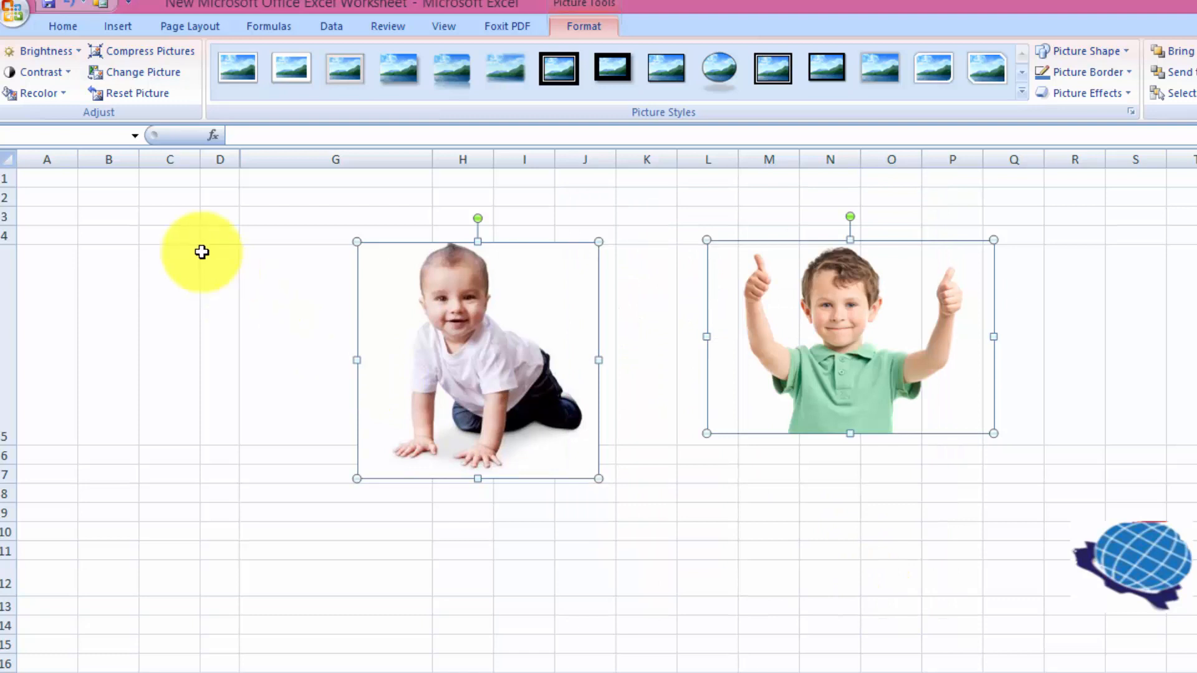
left_click(67, 72)
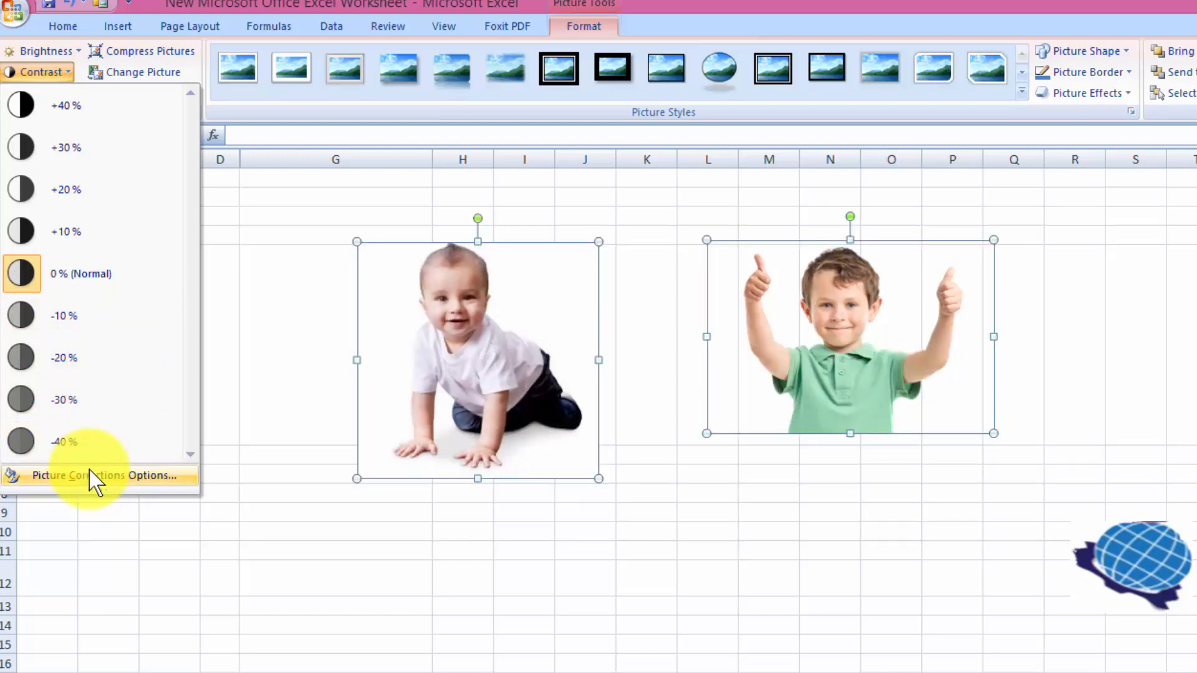
left_click(186, 402)
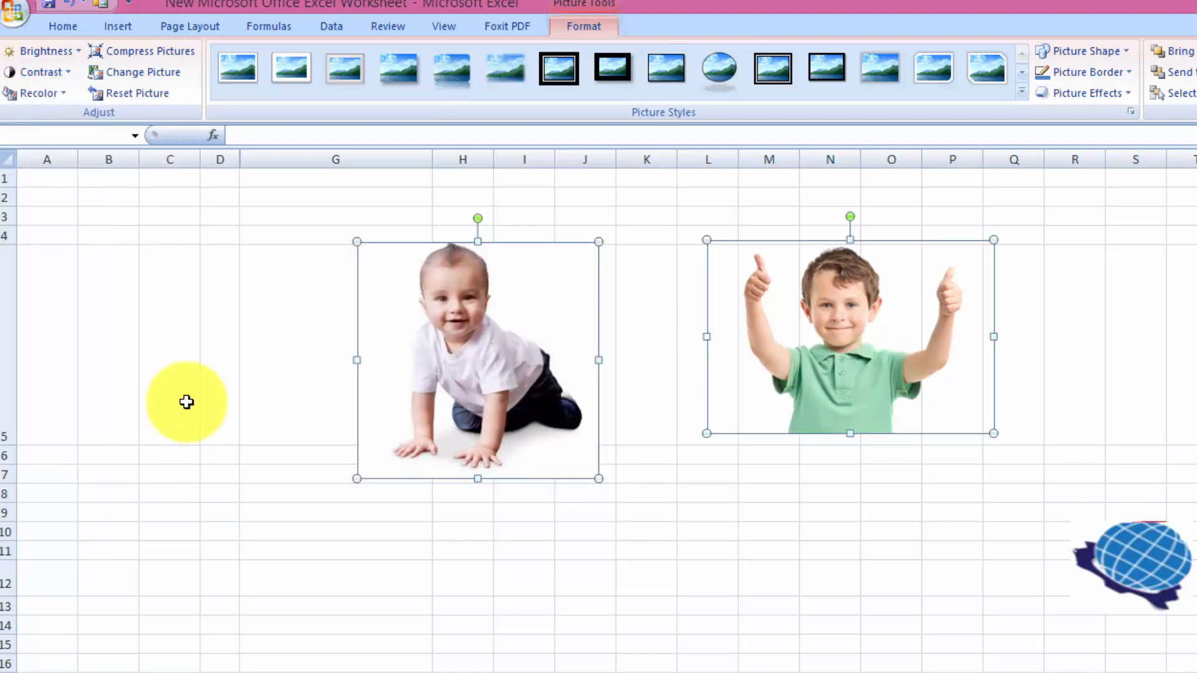
Compress all pictures for Screen (150 ppi), with automatic basic compression on save and deletion of cropped areas enabled
left_click(172, 56)
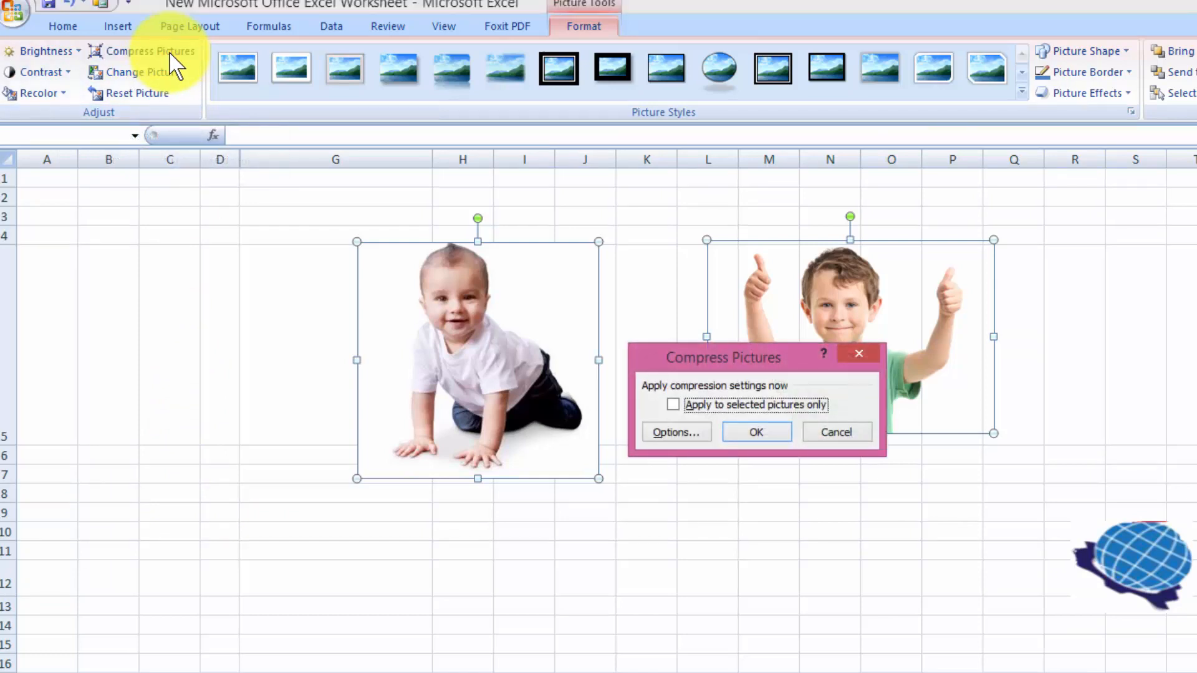
left_click(677, 433)
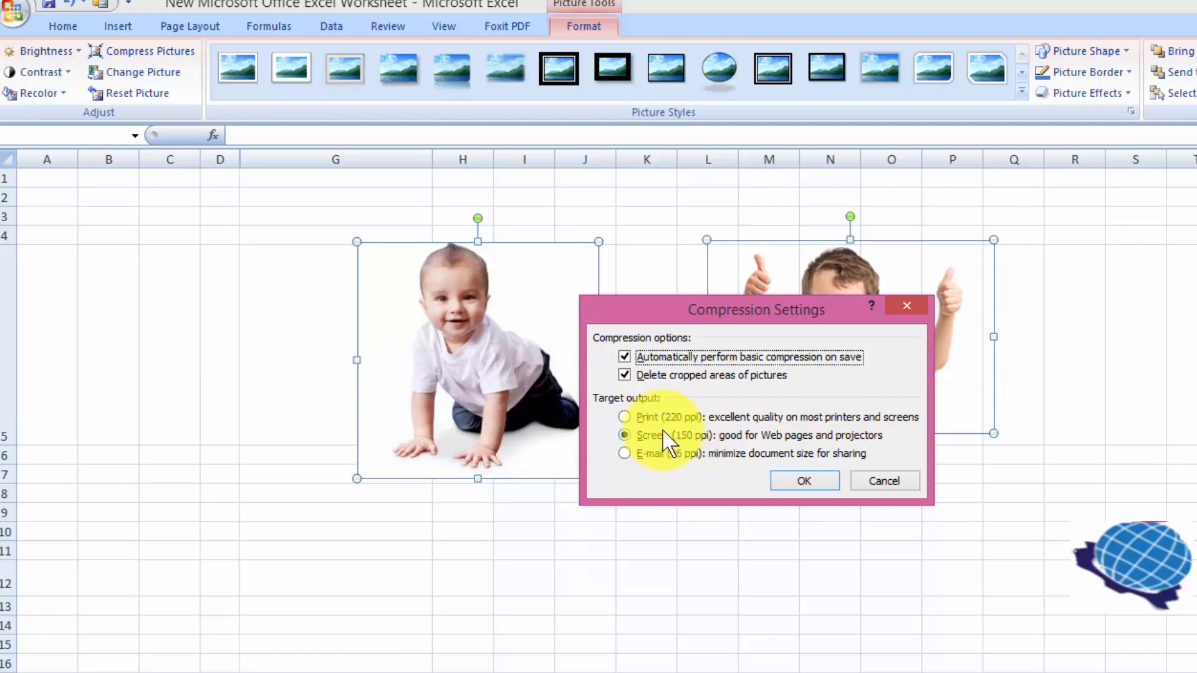
left_click(826, 480)
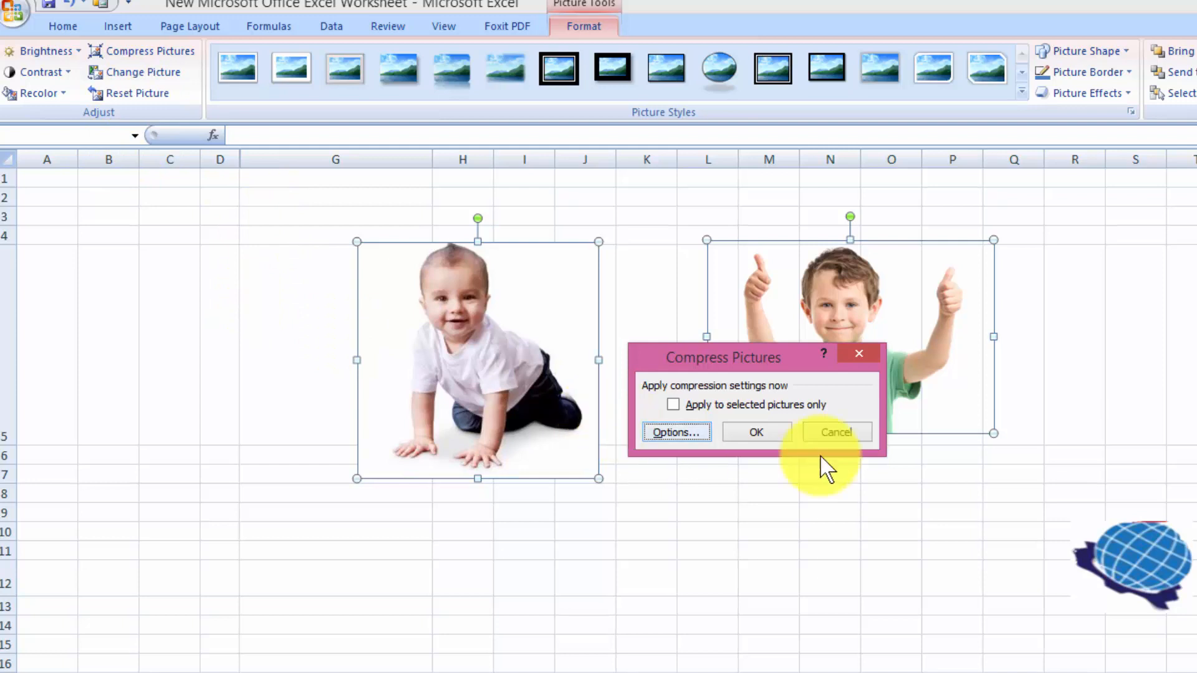
left_click(757, 432)
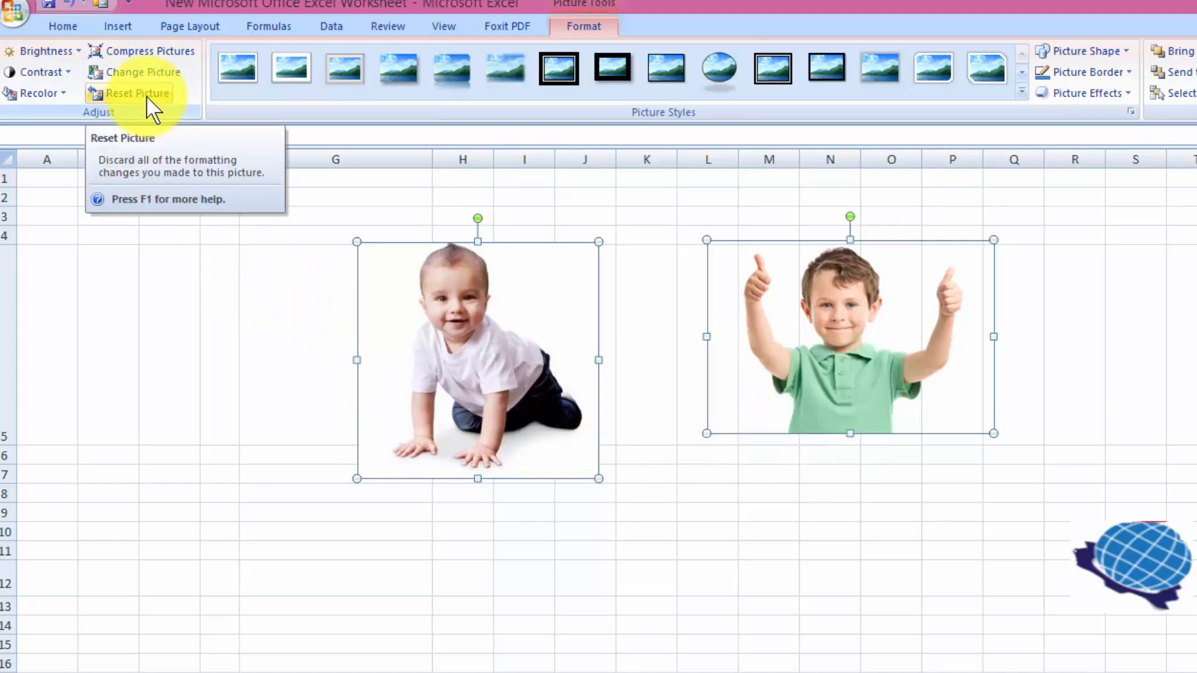
Reset the pictures' formatting, select both the baby and boy pictures, and preview the gallery's picture styles on them without applying any
left_click(147, 98)
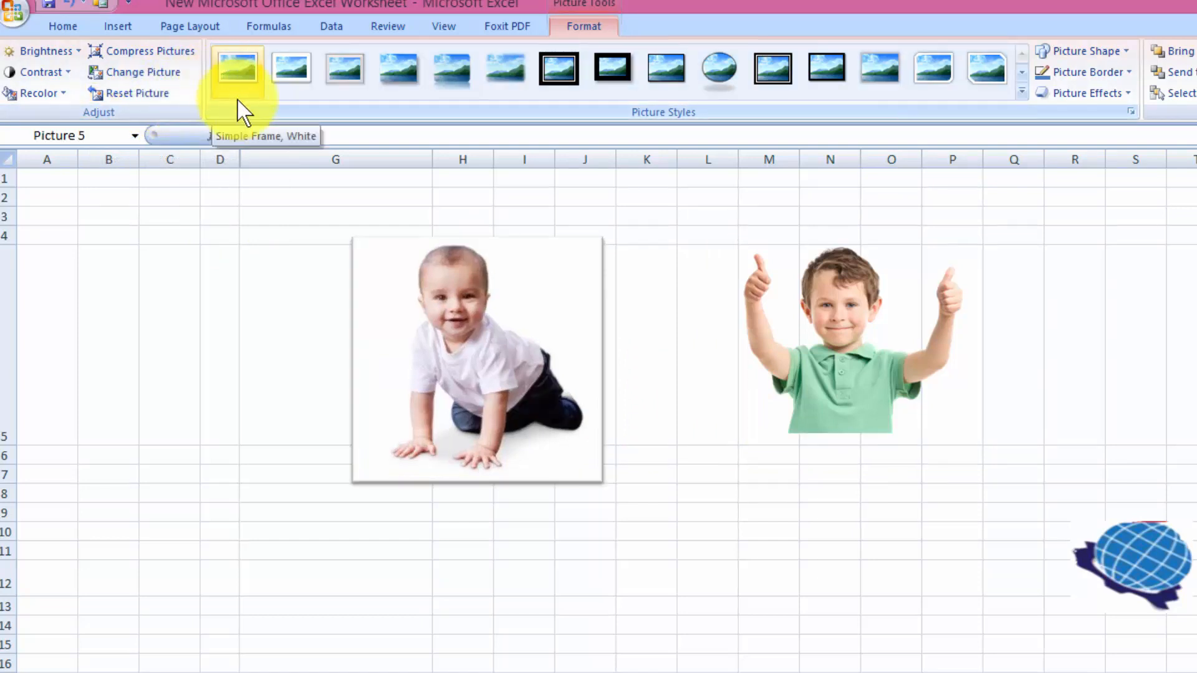
left_click(790, 371, "ctrl")
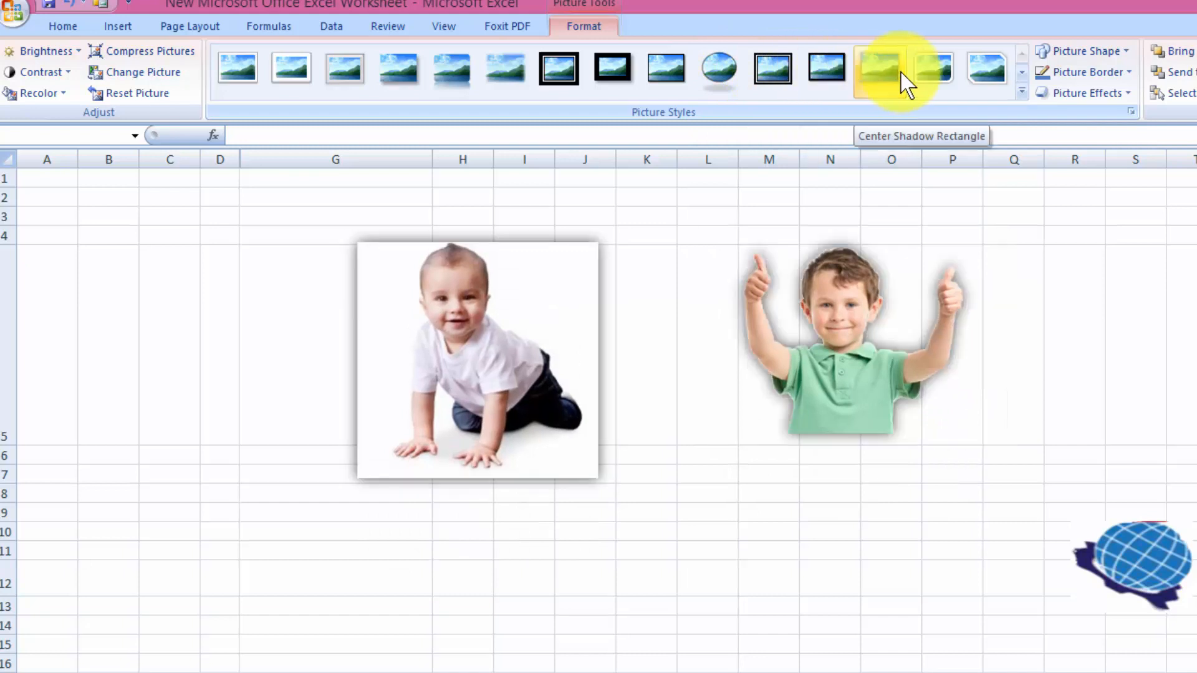
left_click(1023, 95)
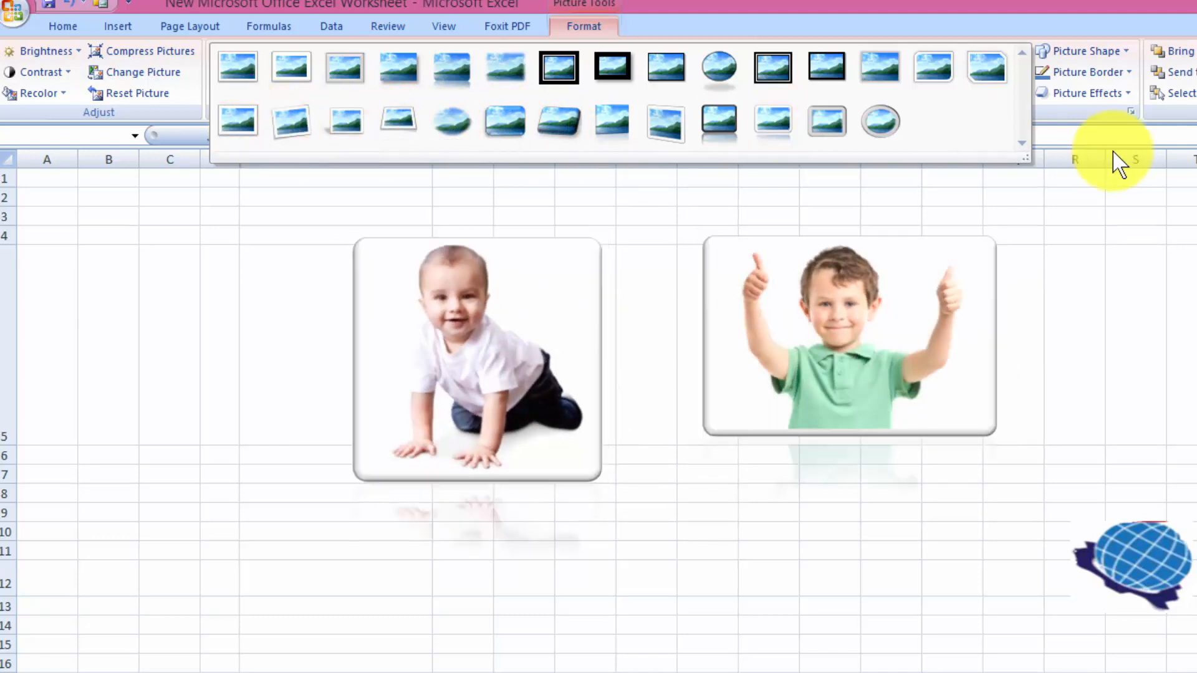
left_click(1109, 231)
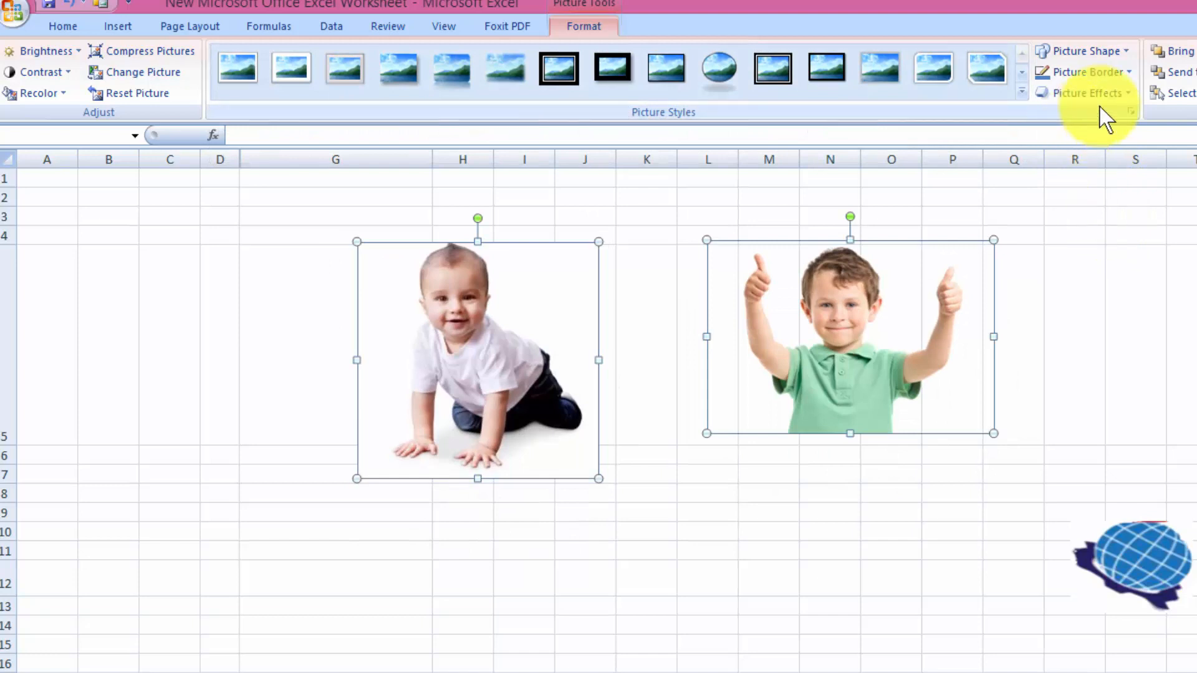
Try block arrow shapes on both pictures, including the Left Arrow and the Quad Arrow
left_click(1127, 53)
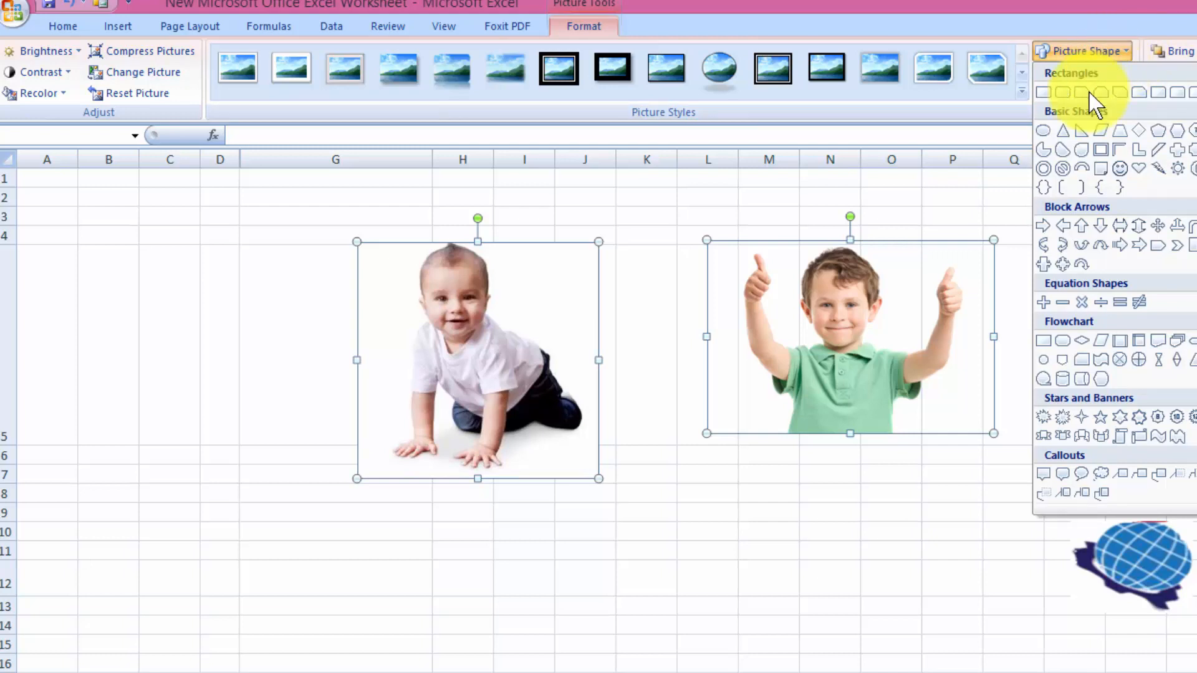
left_click(1063, 226)
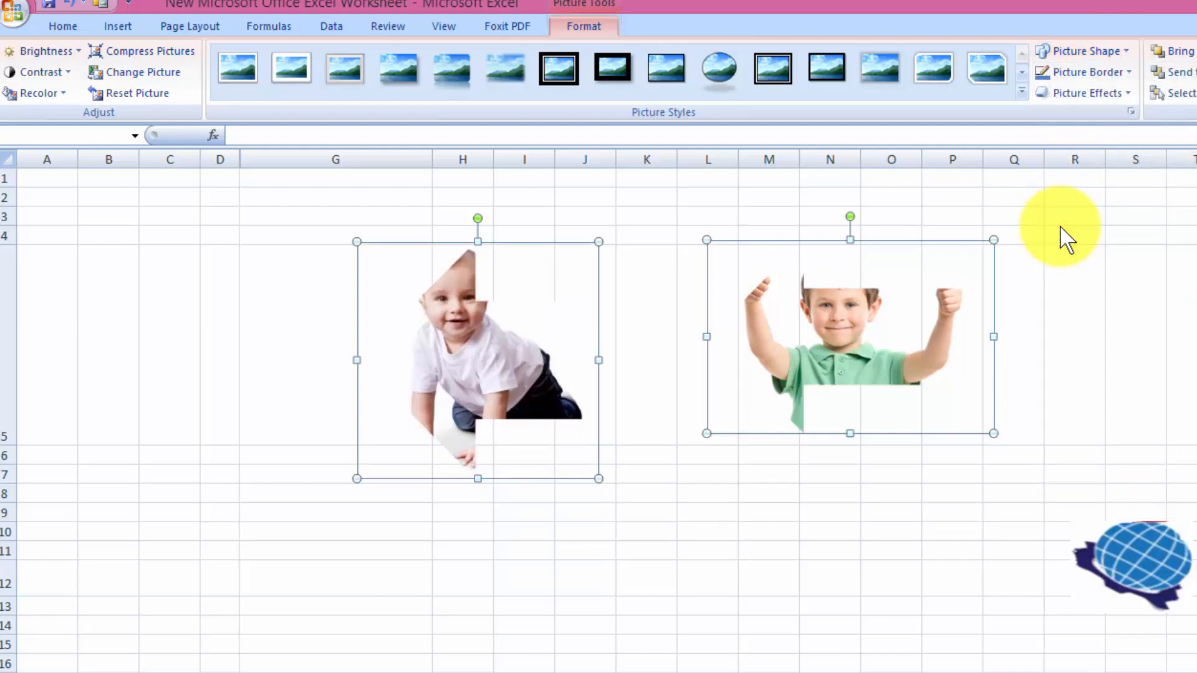
left_click(1127, 52)
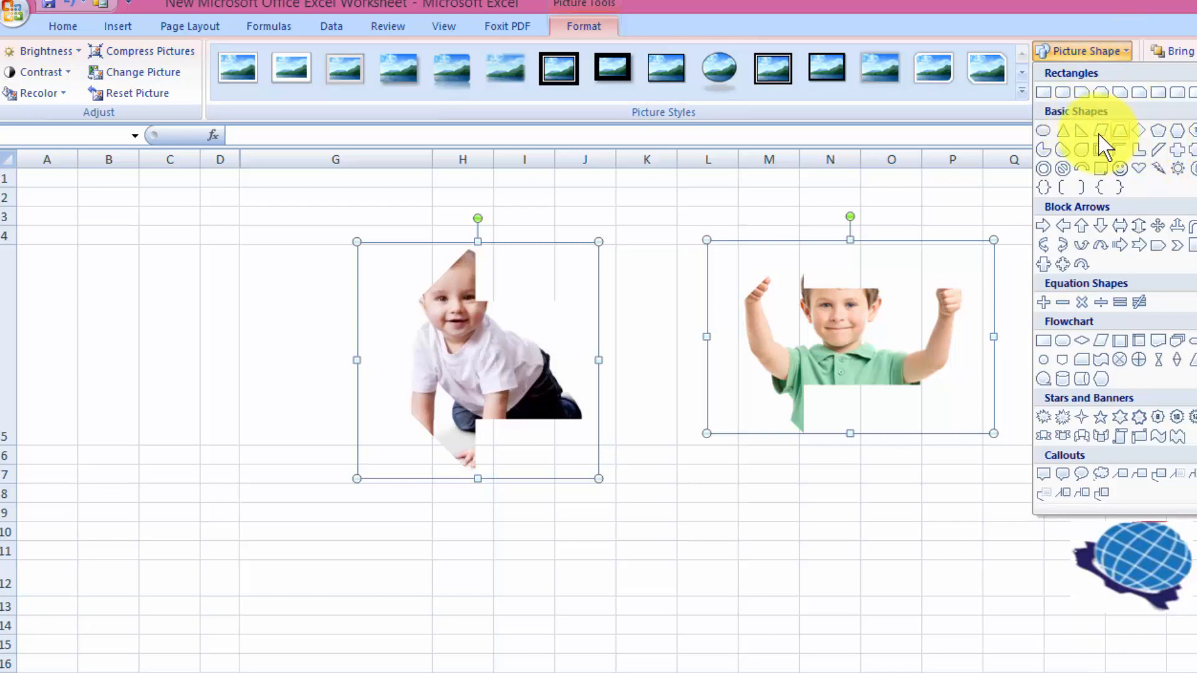
key("Escape")
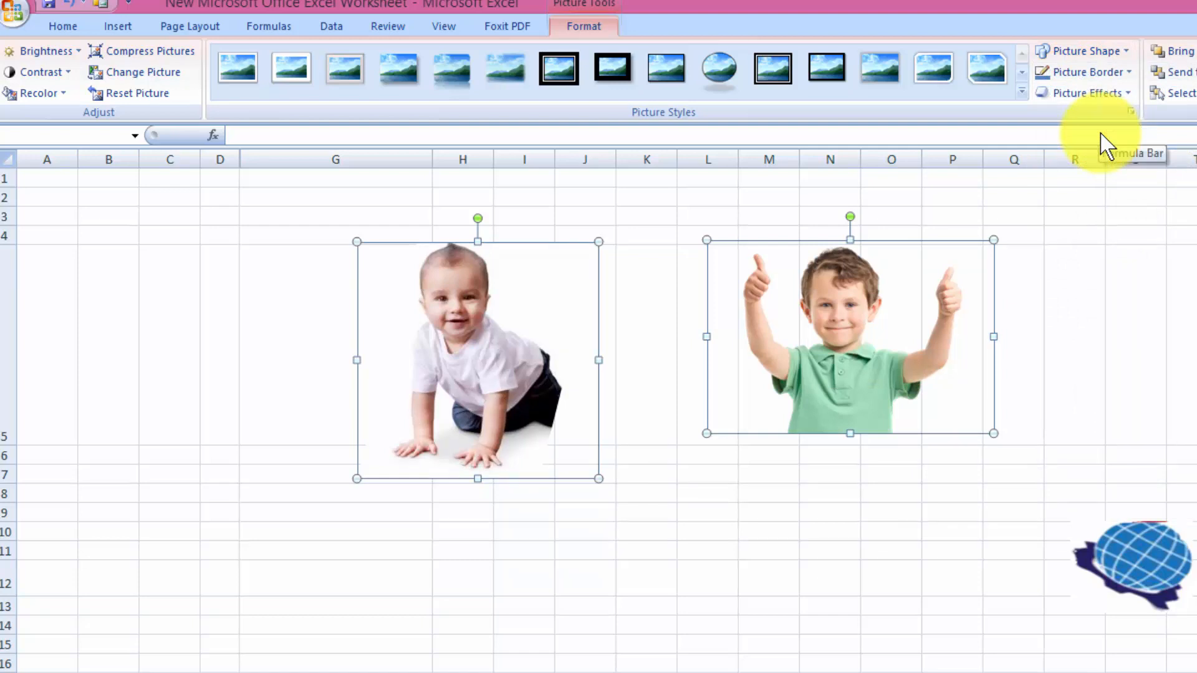
left_click(1120, 53)
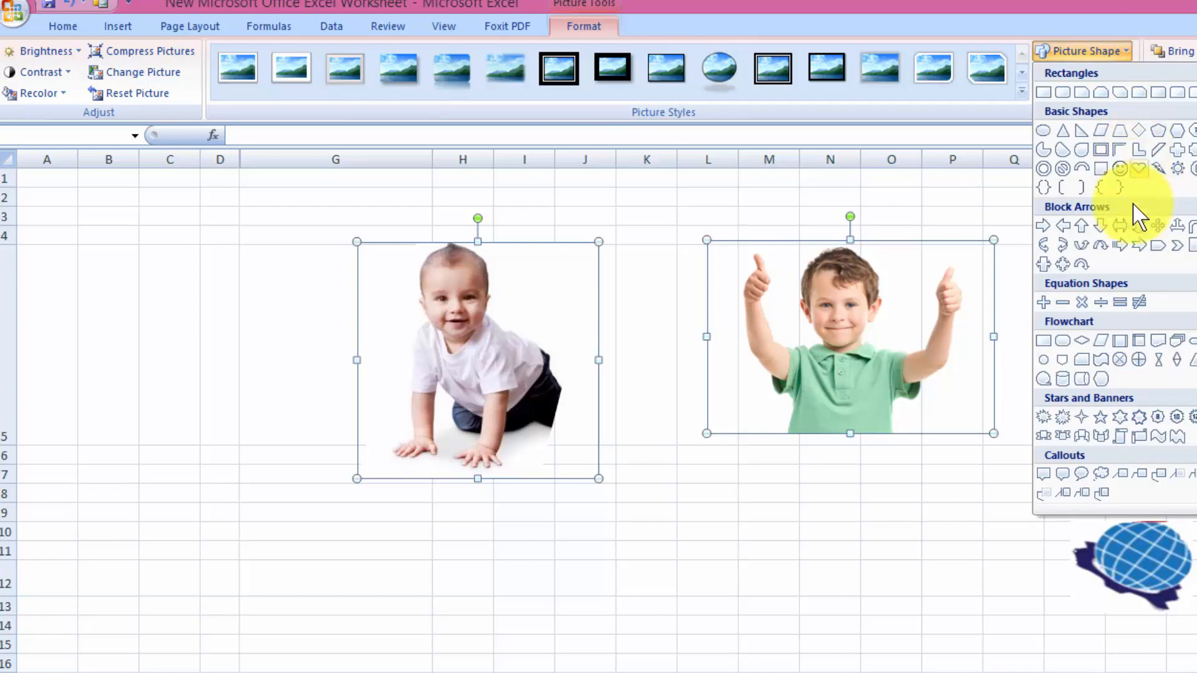
left_click(1154, 229)
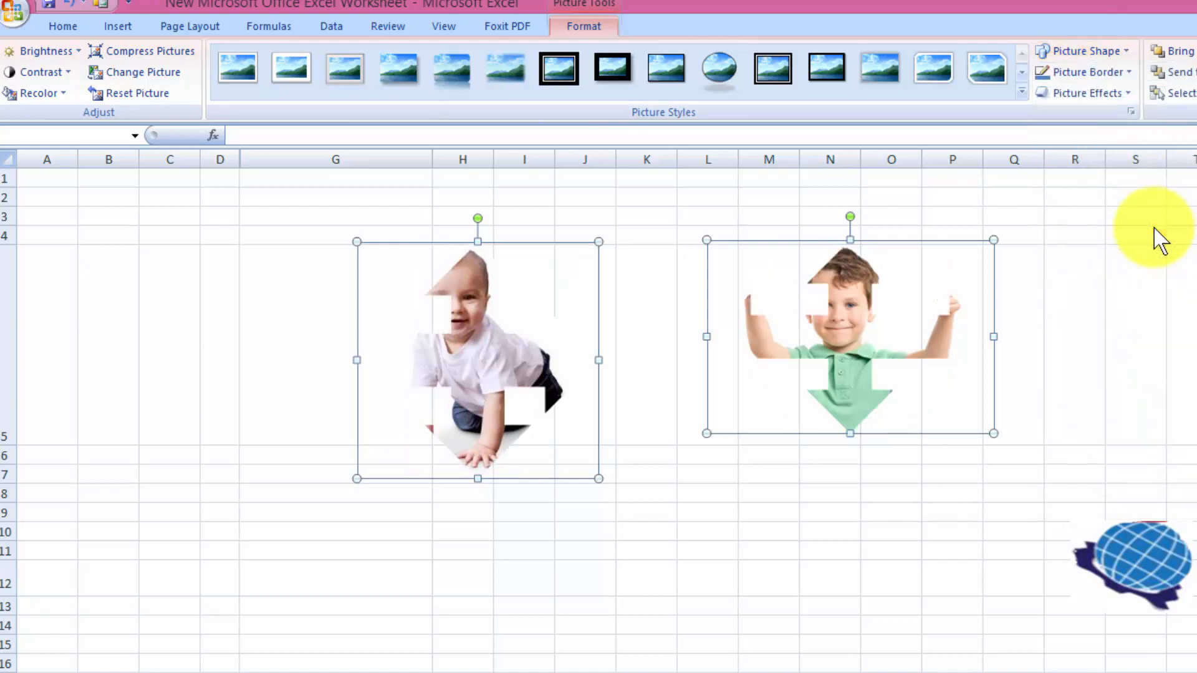
Try the 6-Point Star and Explosion 1 shapes on both pictures, and deselect them
left_click(1129, 57)
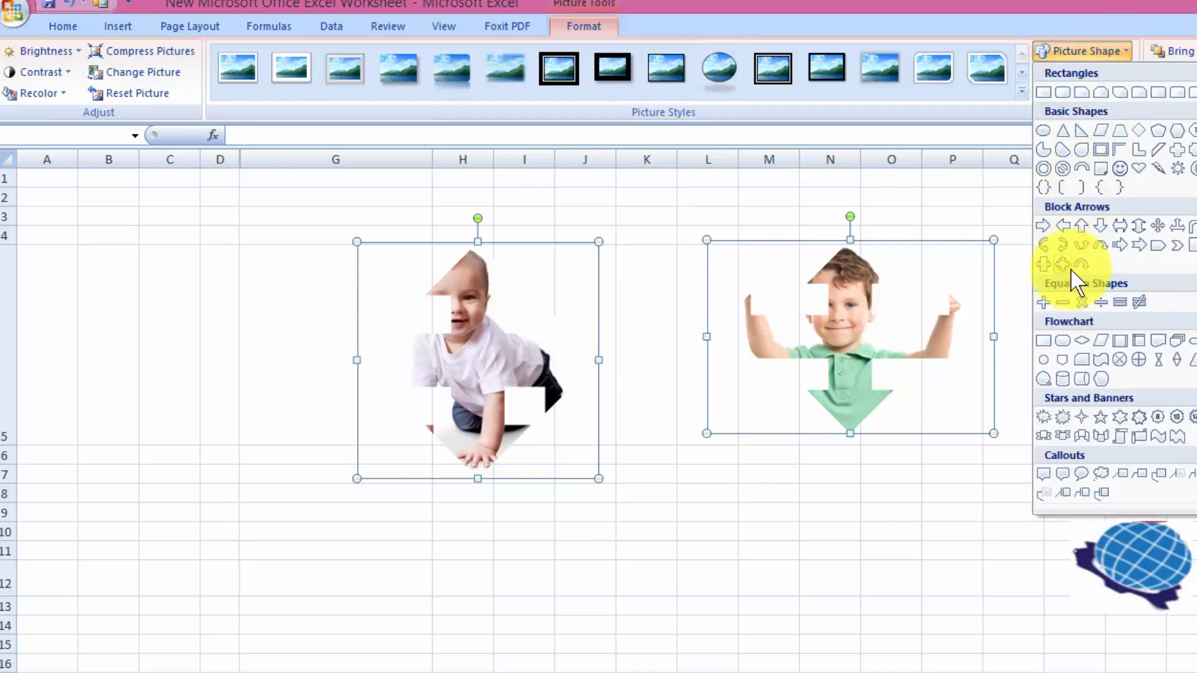
left_click(1119, 418)
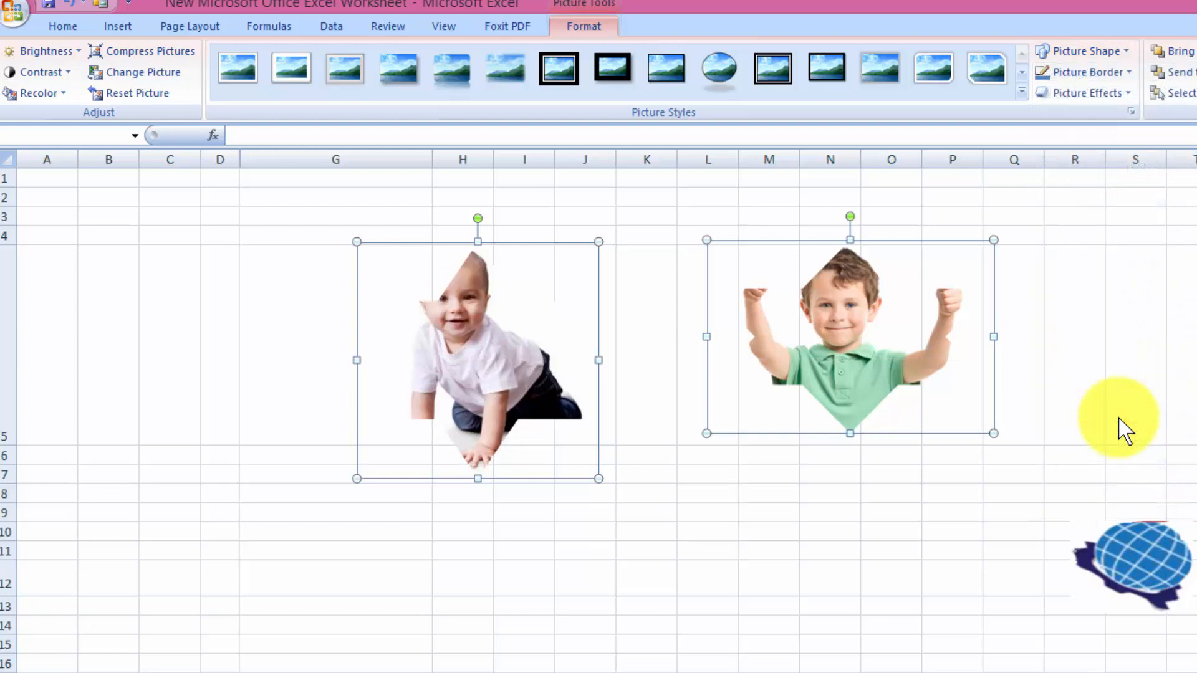
left_click(1121, 51)
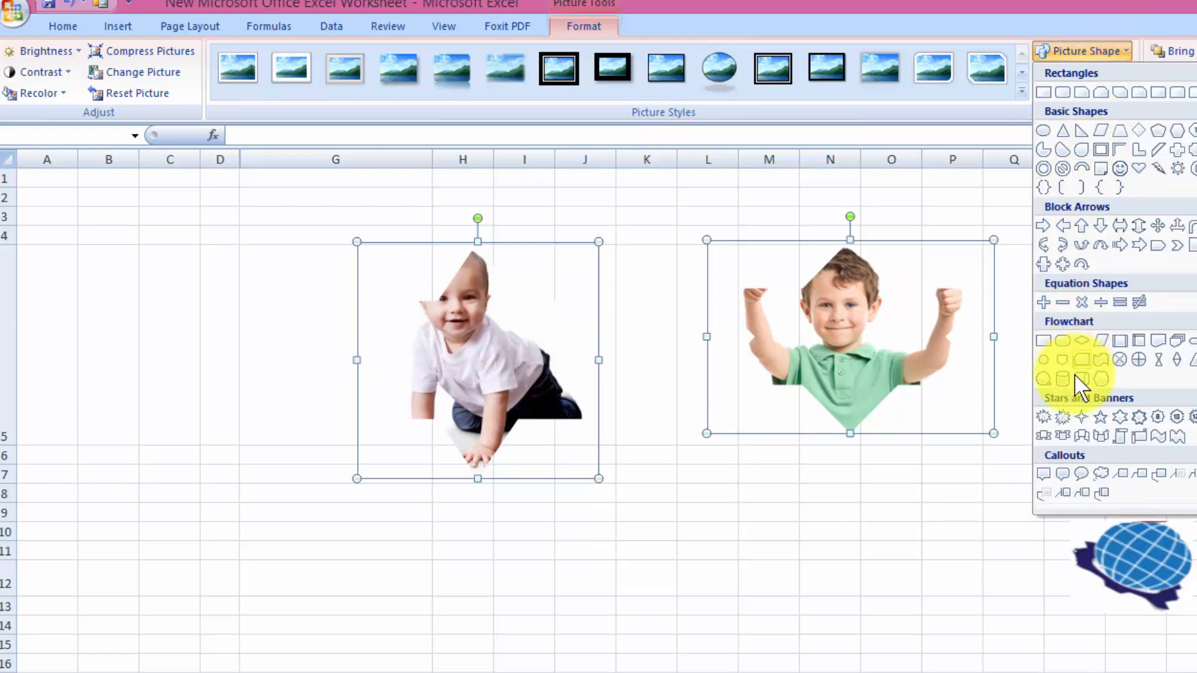
left_click(1049, 417)
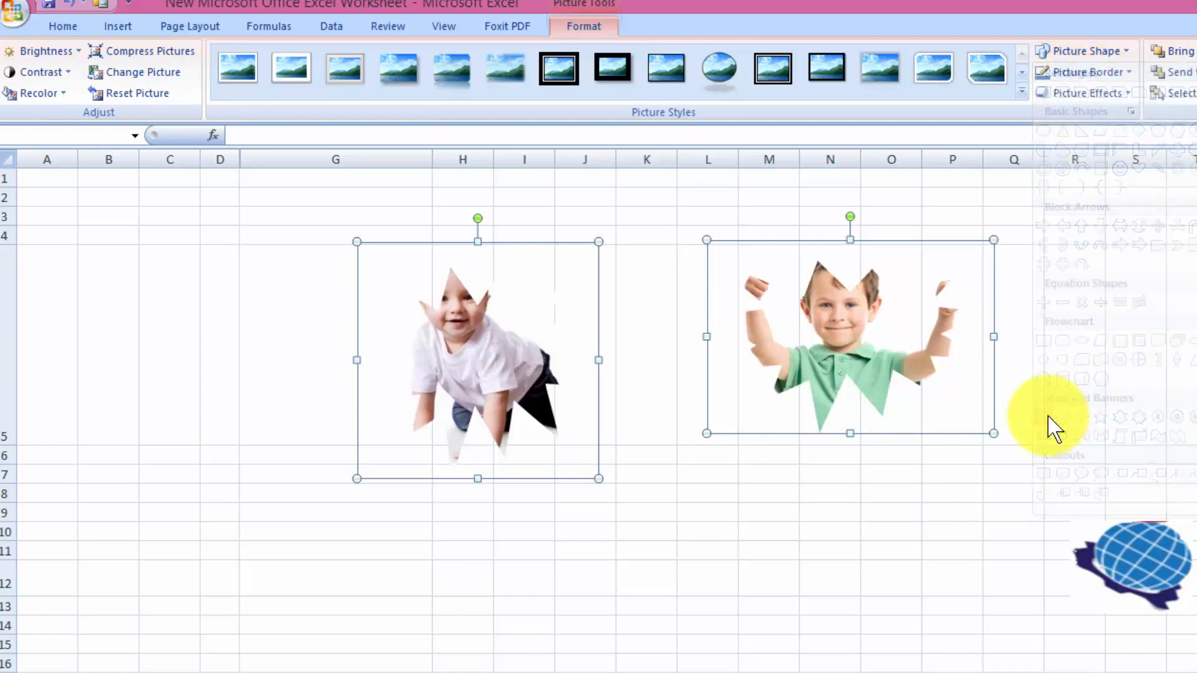
left_click(726, 551)
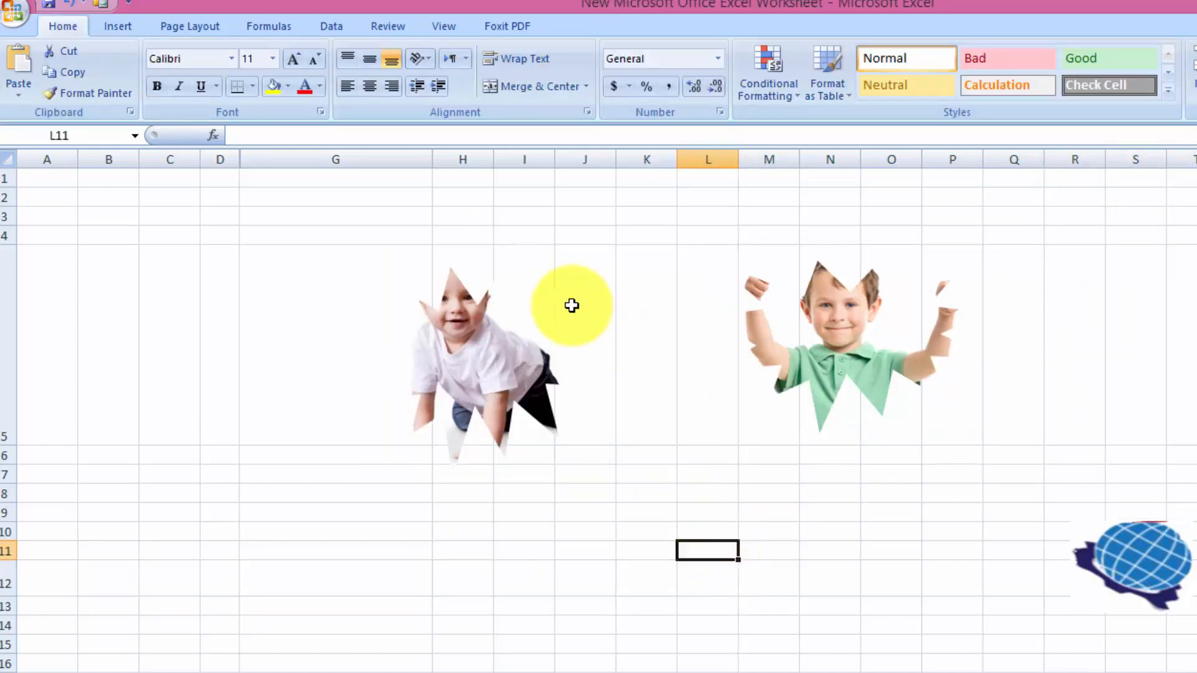
Look through the available picture shapes down to the callouts with the baby picture selected, and reselect both pictures
double_click(529, 324)
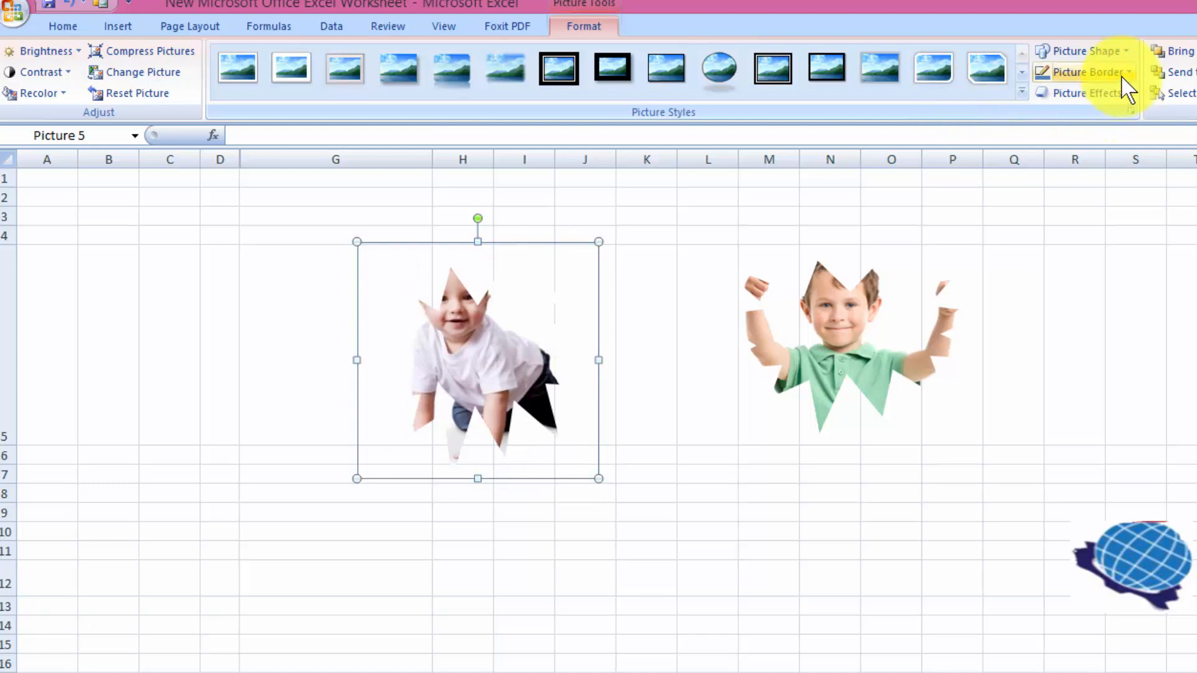
left_click(1127, 56)
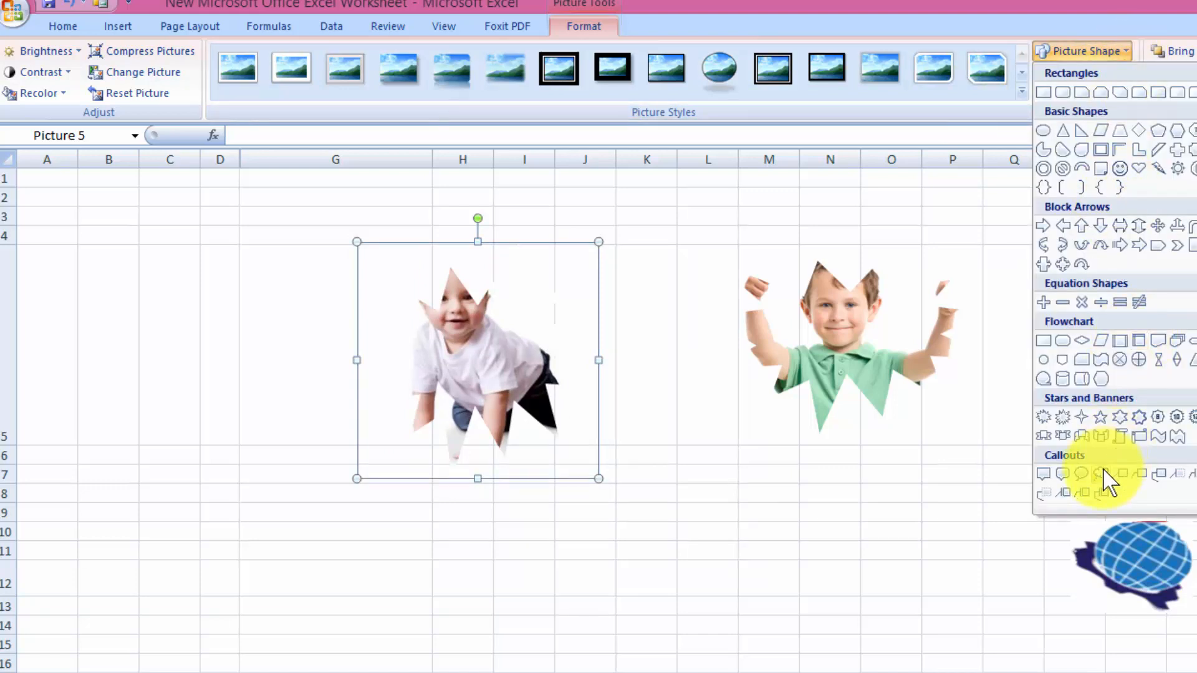
left_click(946, 465)
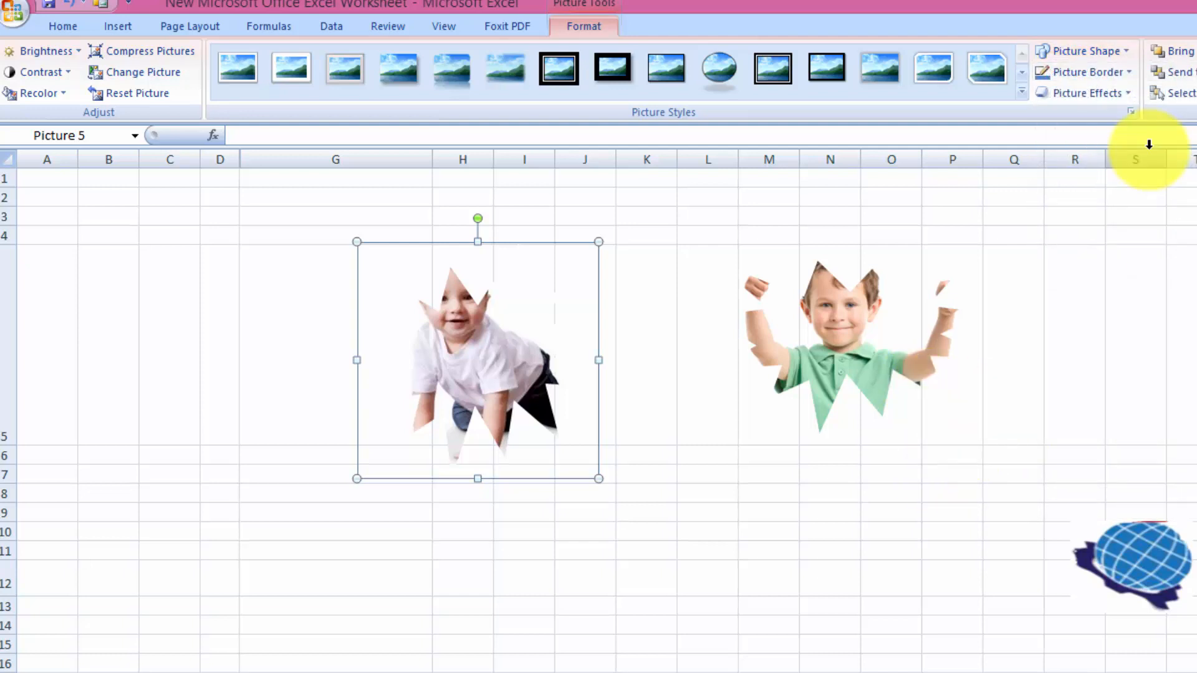
left_click(882, 549)
left_click(521, 351)
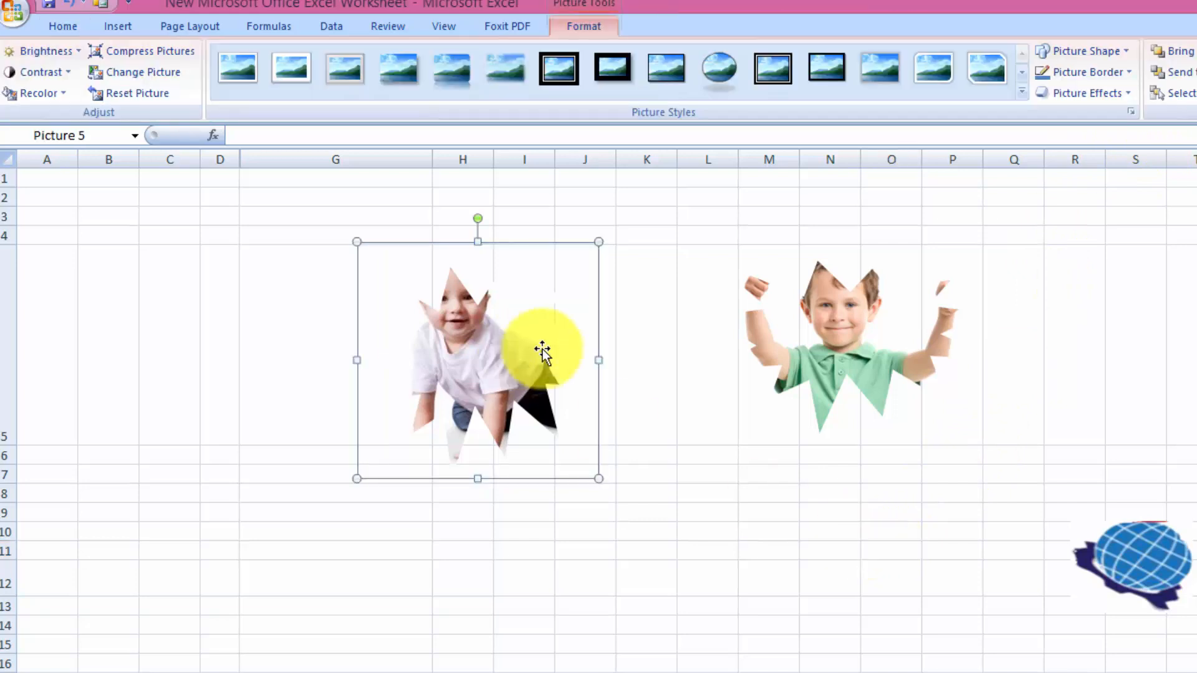
left_click(744, 348, "ctrl")
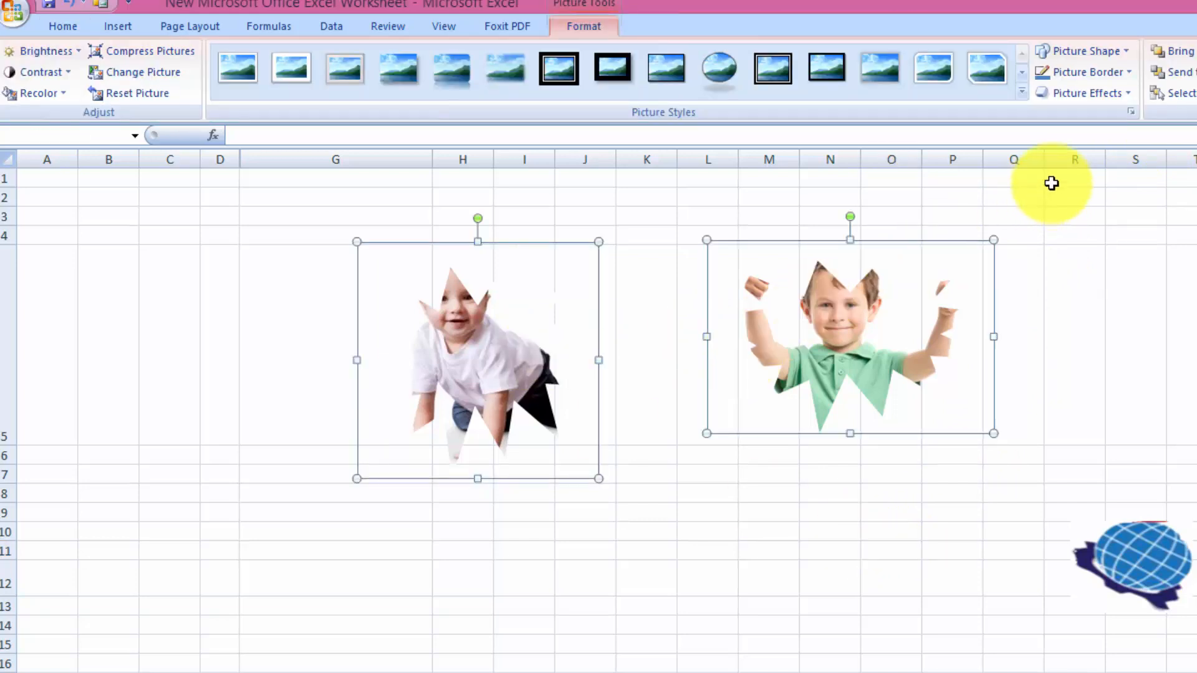
Return both pictures to a plain rectangular shape and give them a Red, Accent 2 border
left_click(1129, 73)
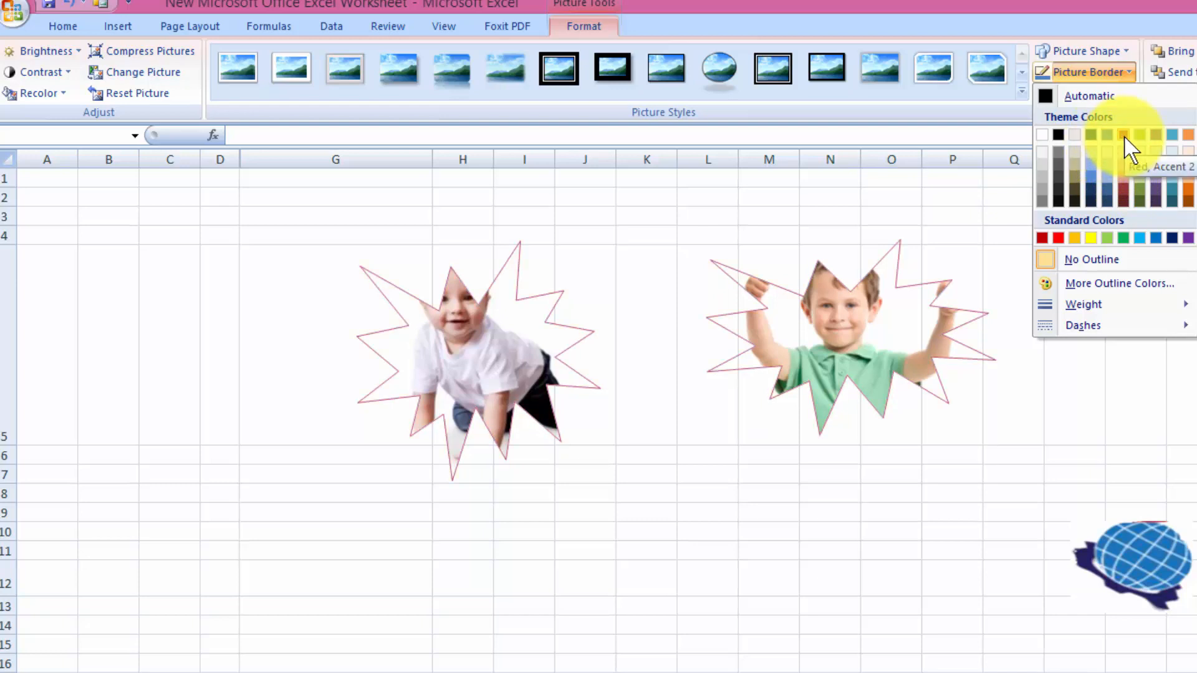
left_click(1127, 52)
left_click(1093, 373)
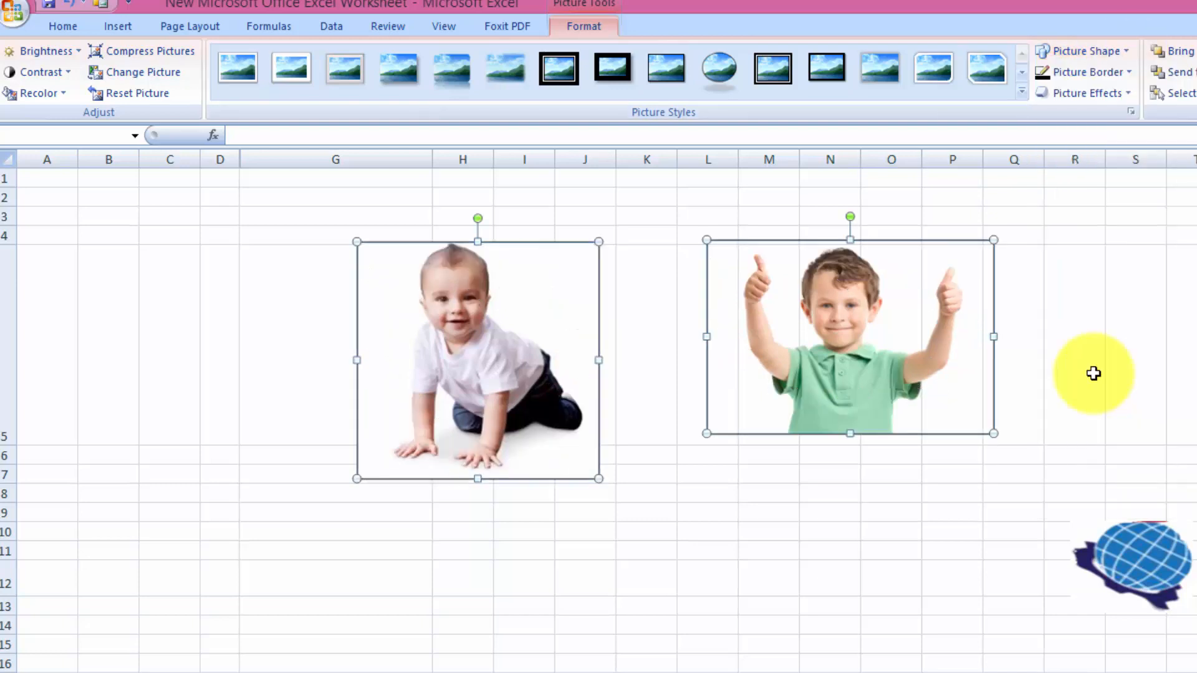
left_click(1129, 73)
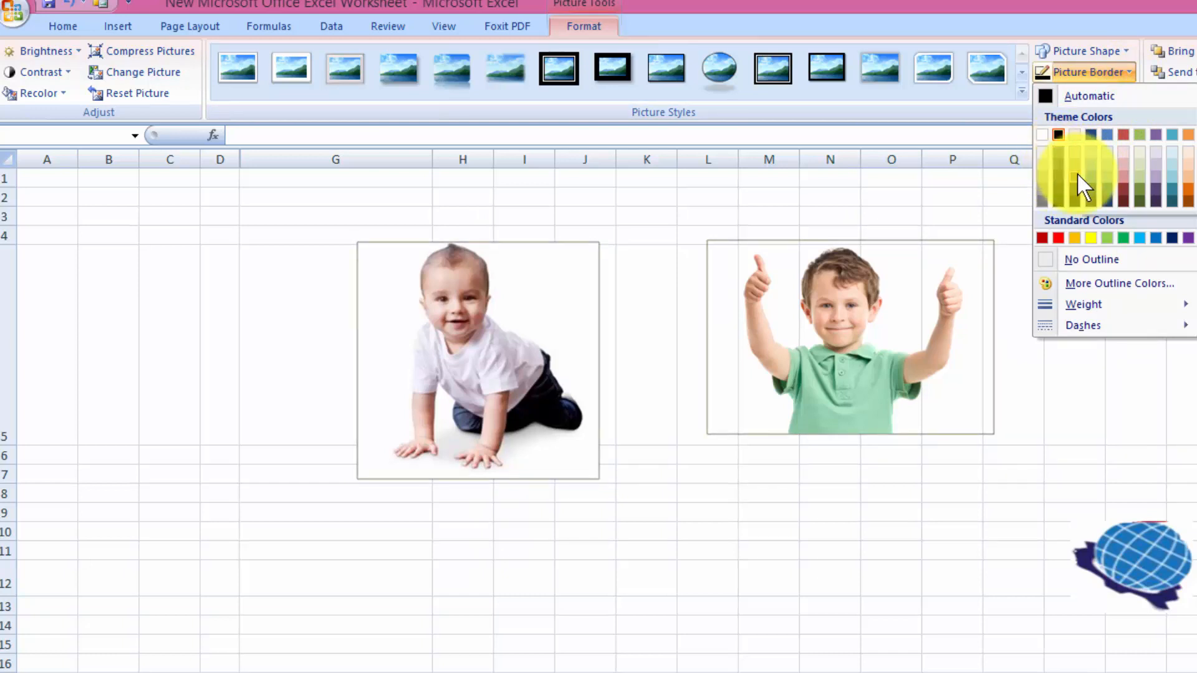
left_click(1123, 135)
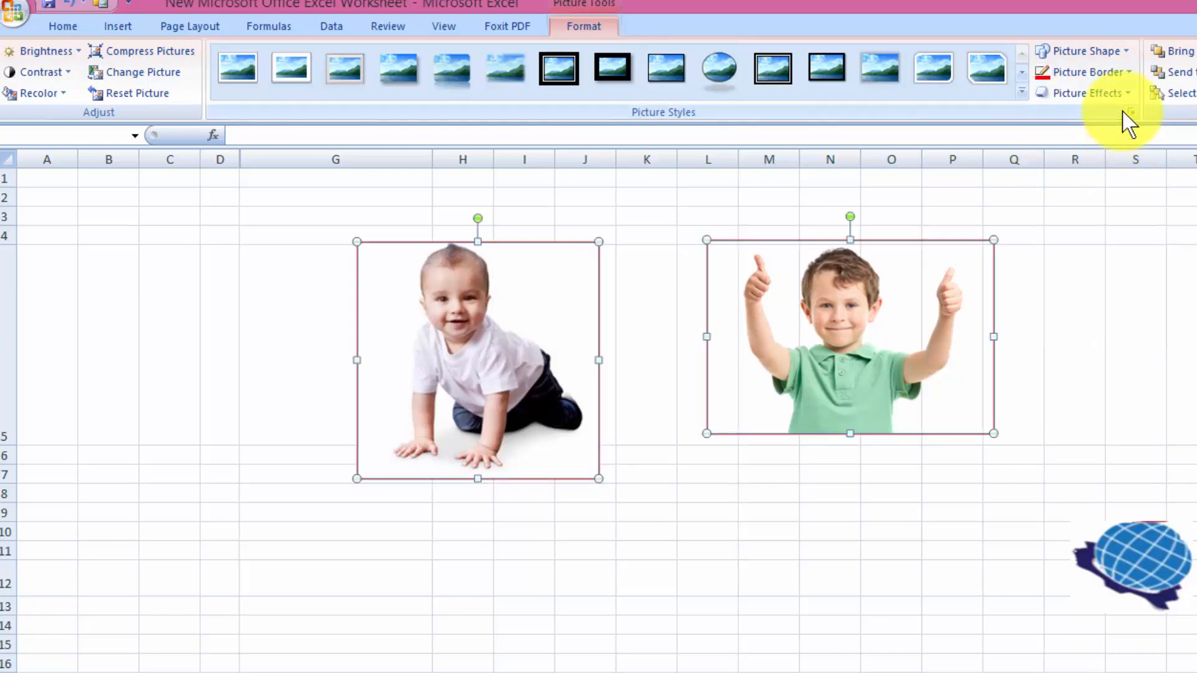
Preview the preset effects on both pictures and examine the 3-D Format and 3-D Rotation options, leaving them unchanged
left_click(1128, 93)
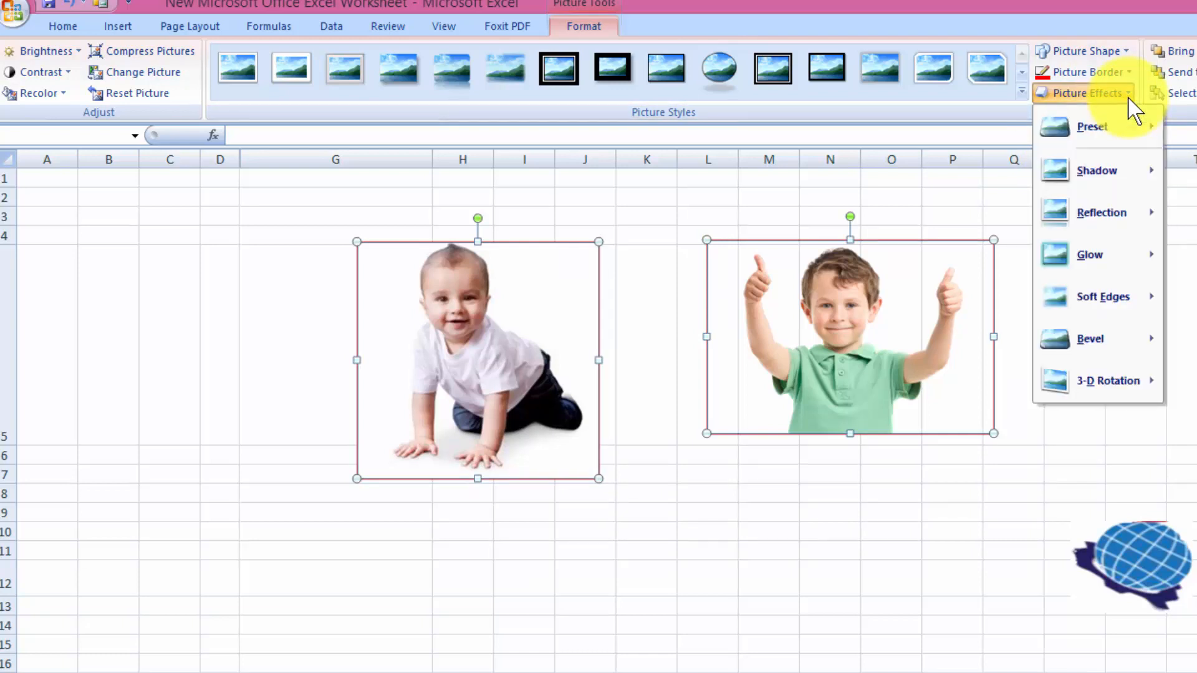
mouse_move(1122, 133)
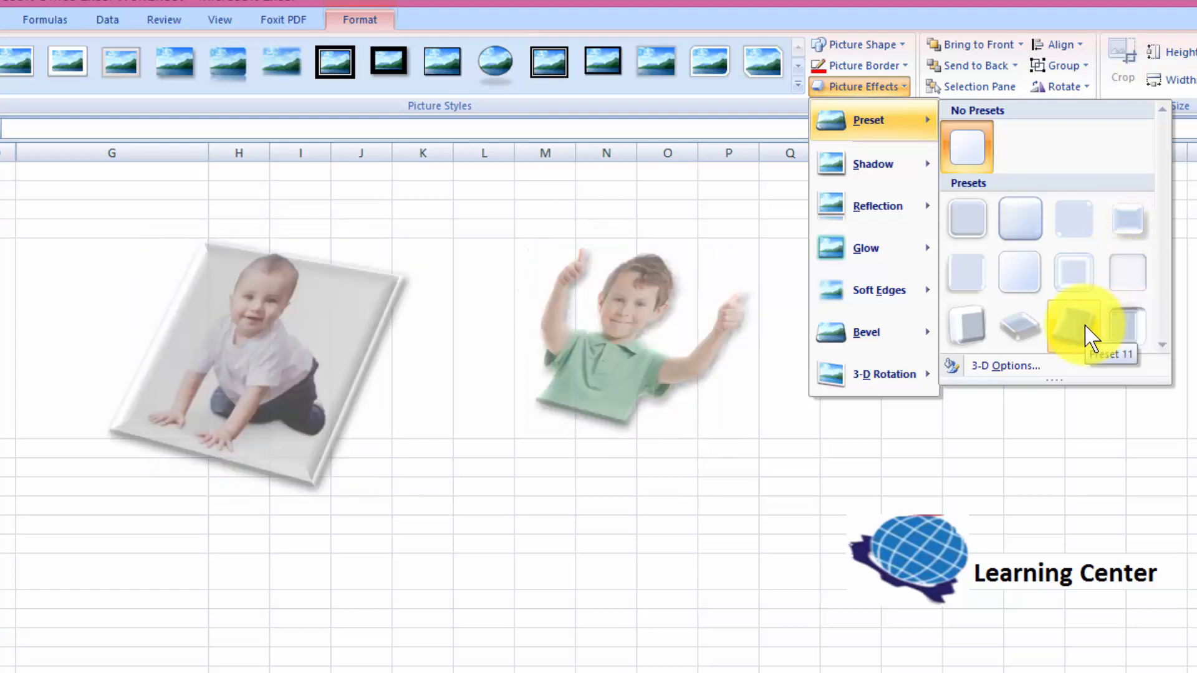
left_click(1023, 371)
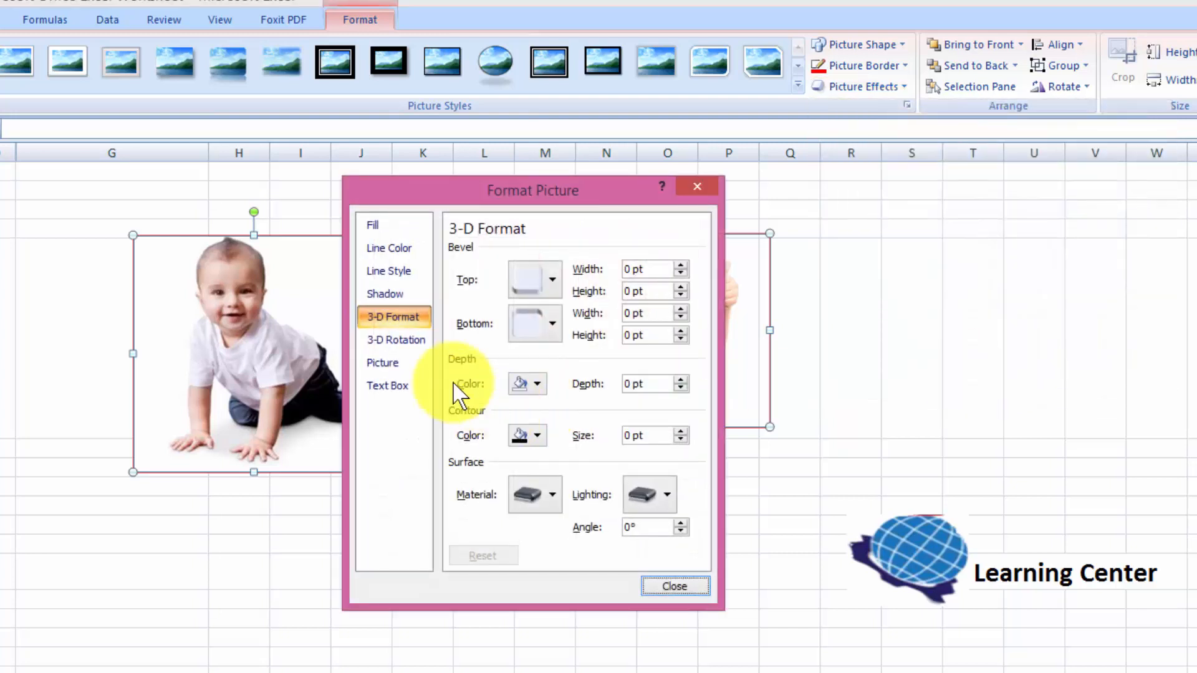
left_click(411, 342)
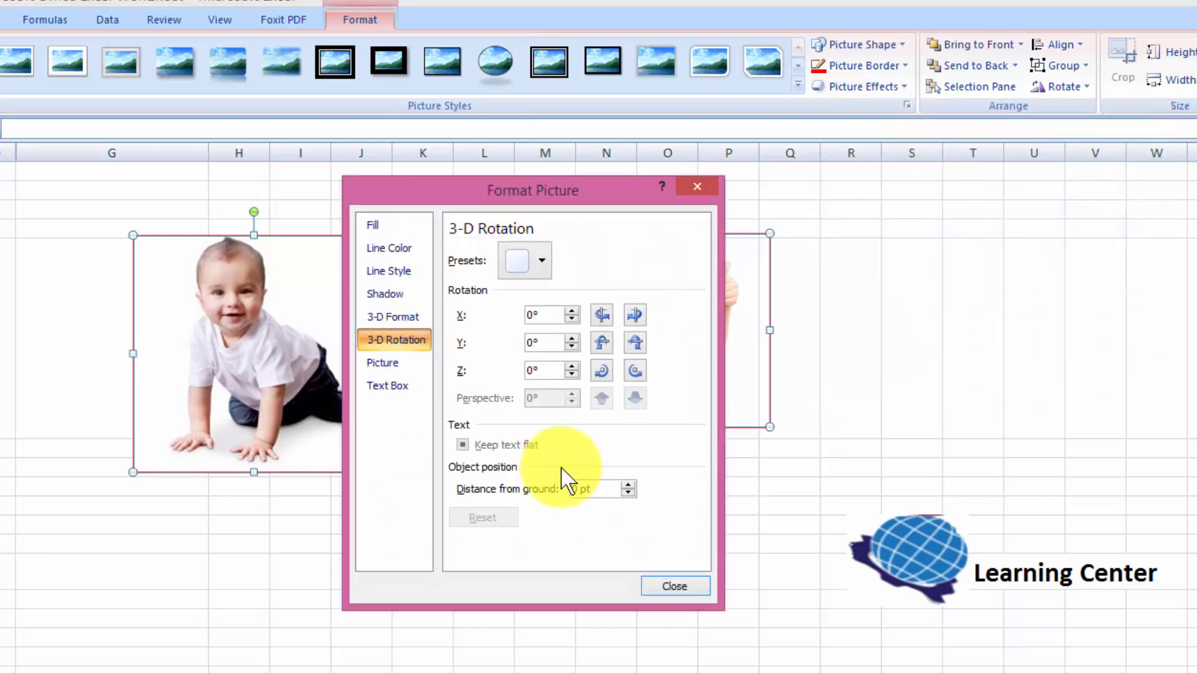
left_click(667, 589)
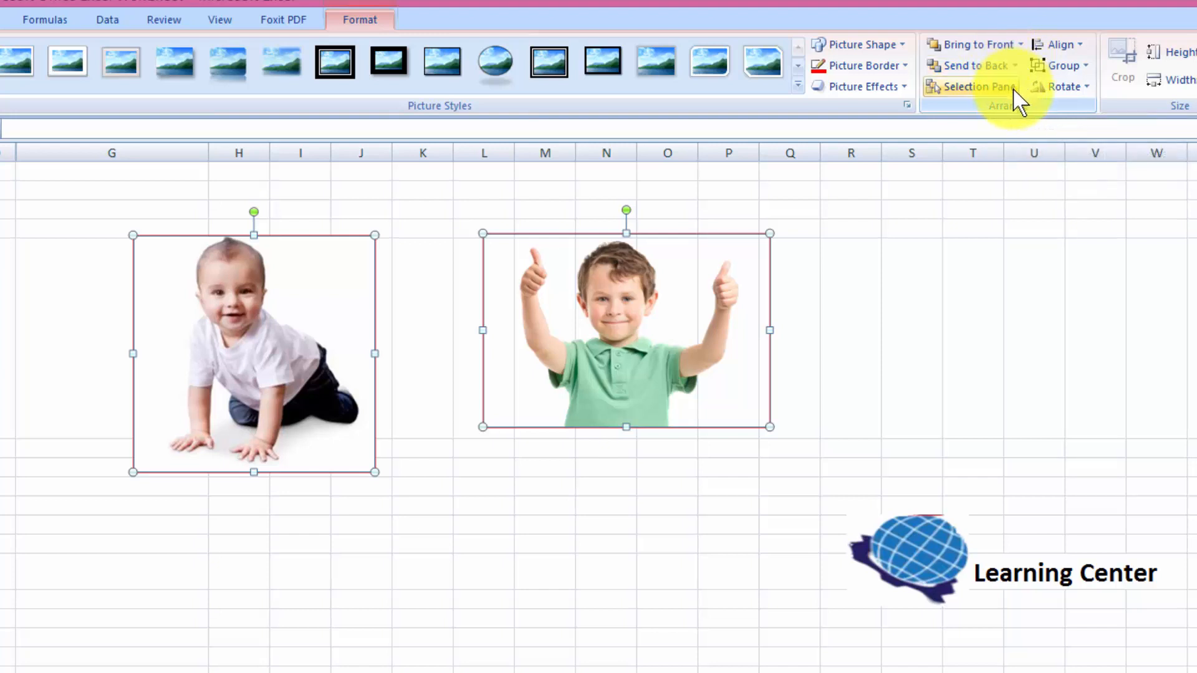
left_click(687, 485)
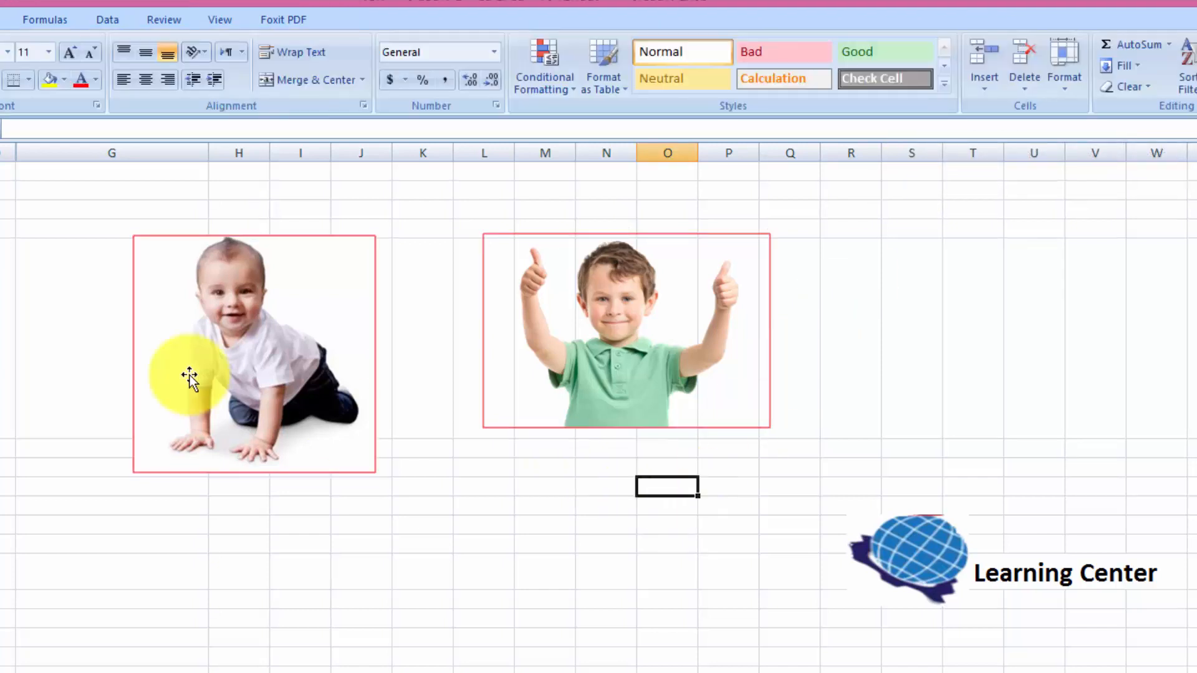
Insert the PNGPIX-COM-Boy-Transparent-PNG-Image picture from the Downloads folder into the worksheet
left_click(0, 19)
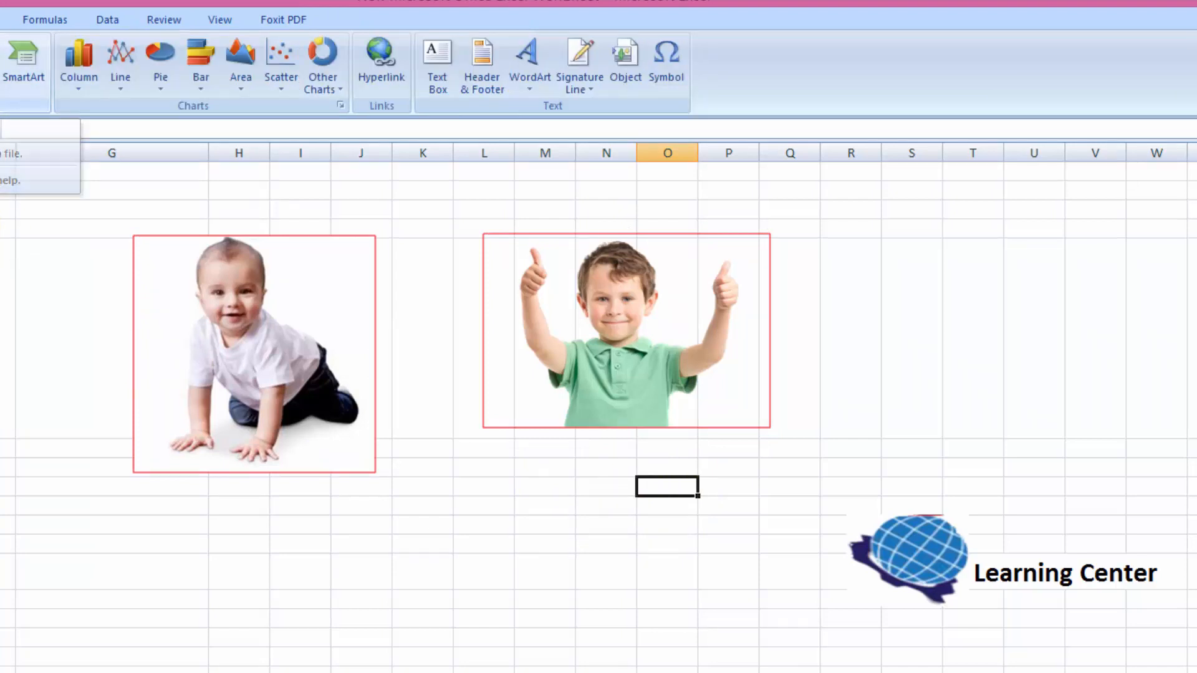
left_click(0, 62)
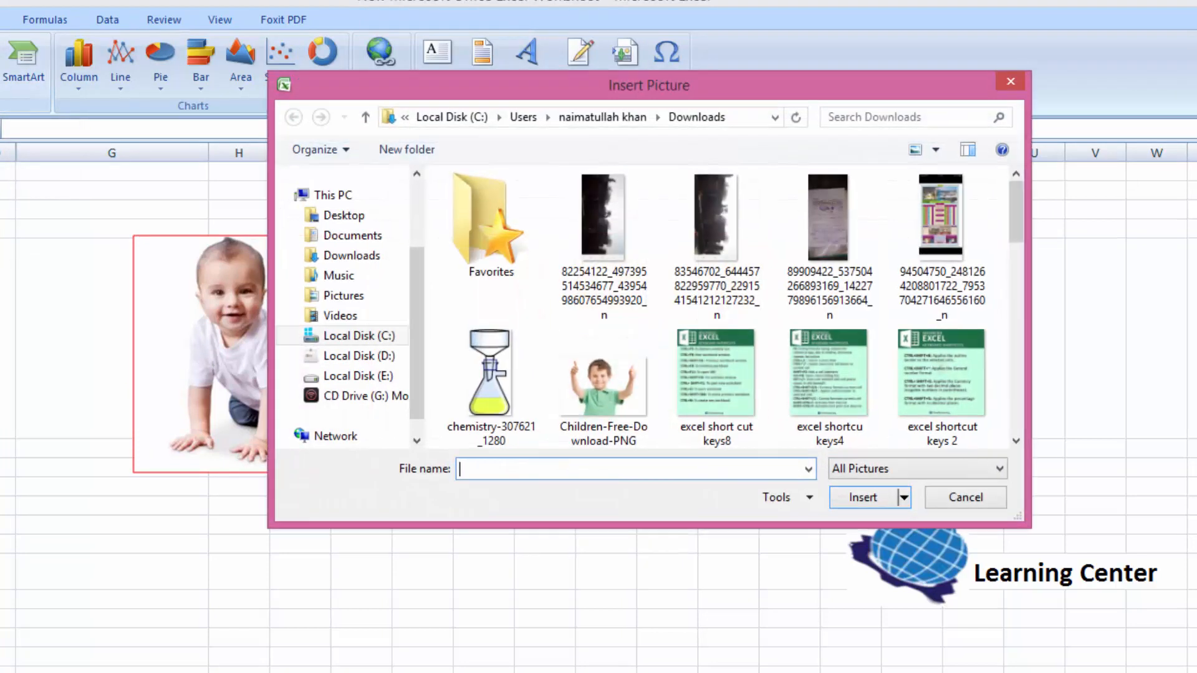
left_click(364, 259)
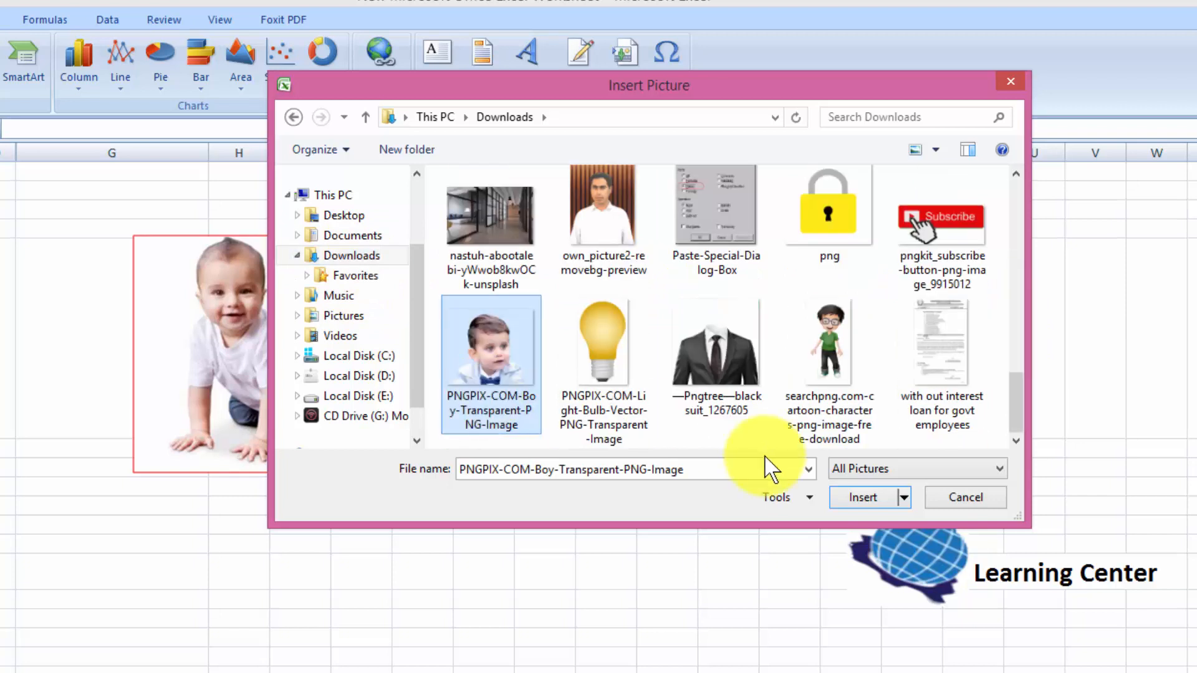
left_click(853, 497)
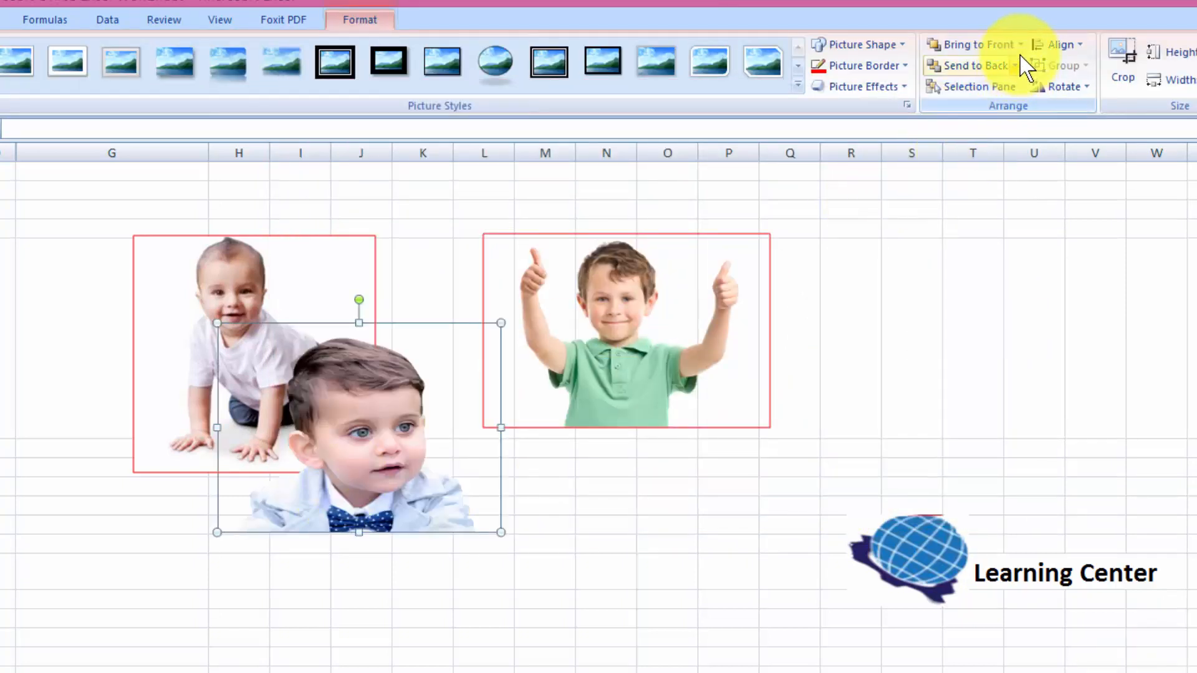
Bring the crawling baby picture to the front of the overlapping bow-tie boy picture, and also apply Bring Forward
left_click(280, 247)
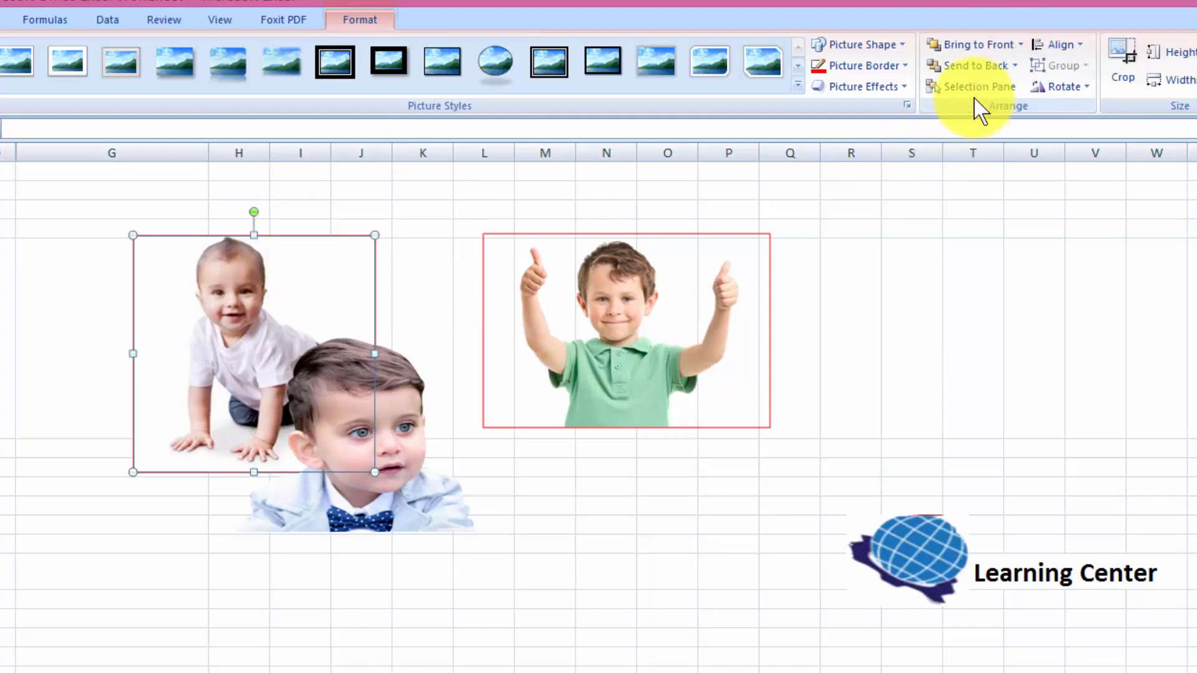
left_click(1021, 45)
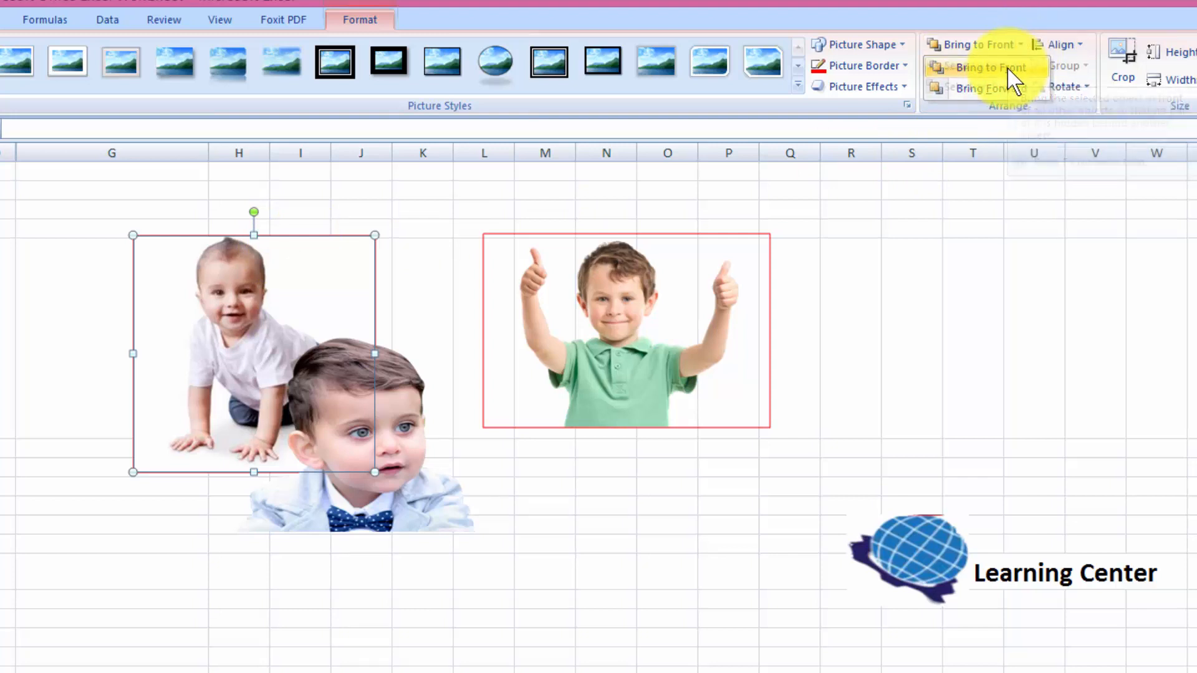
left_click(1003, 67)
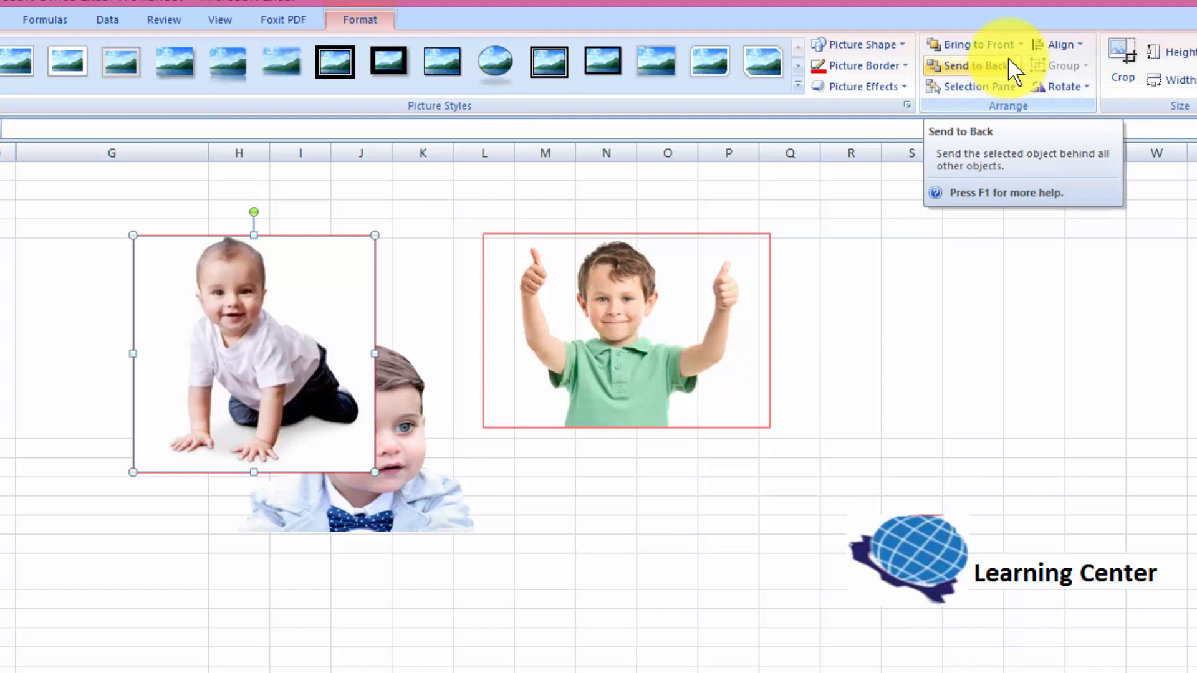
left_click(1020, 45)
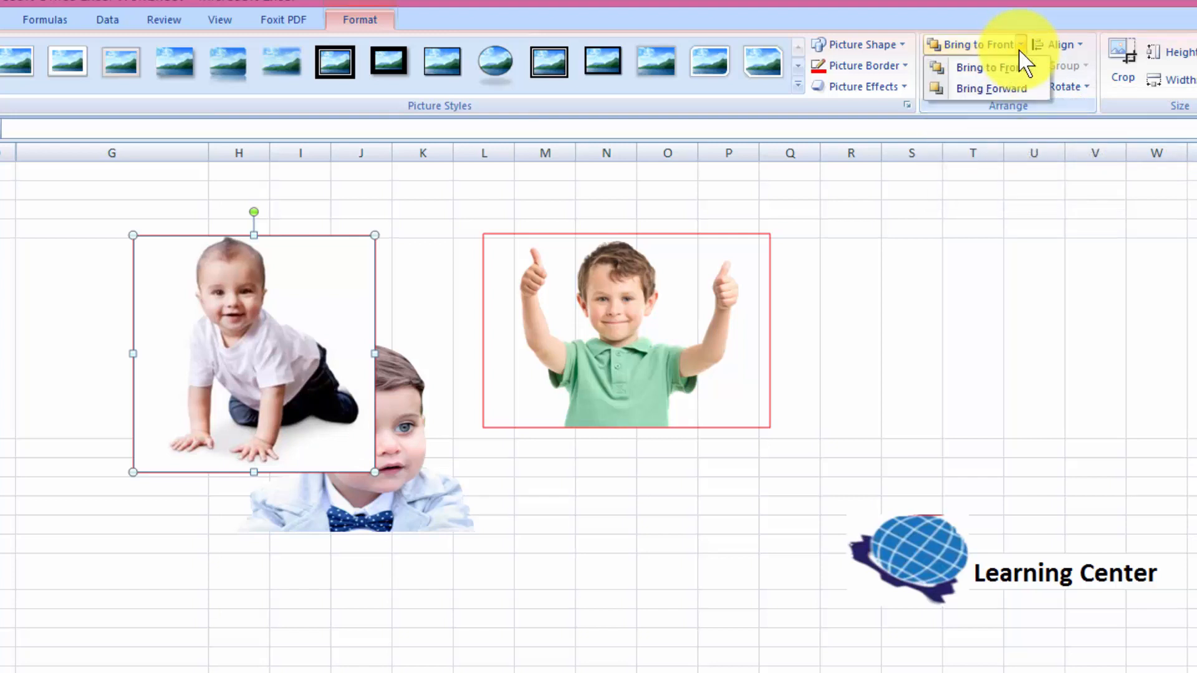
left_click(1006, 91)
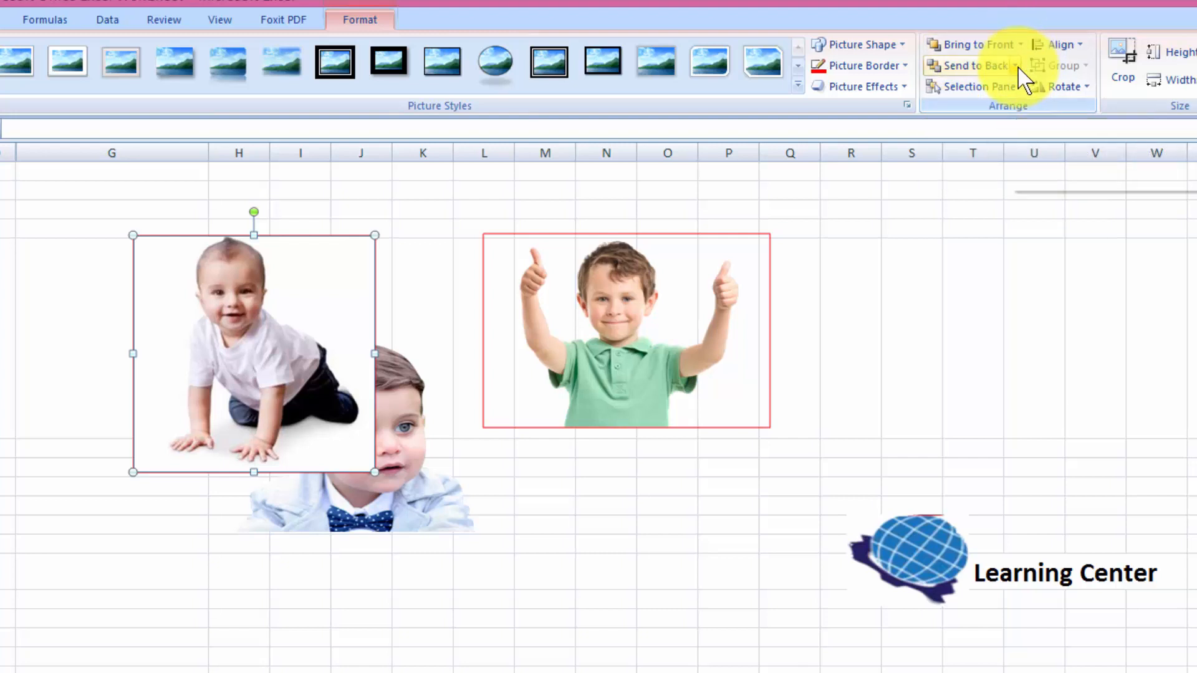
Send the baby picture backward twice so it sits behind the bow-tie boy picture, and deselect it
left_click(1016, 66)
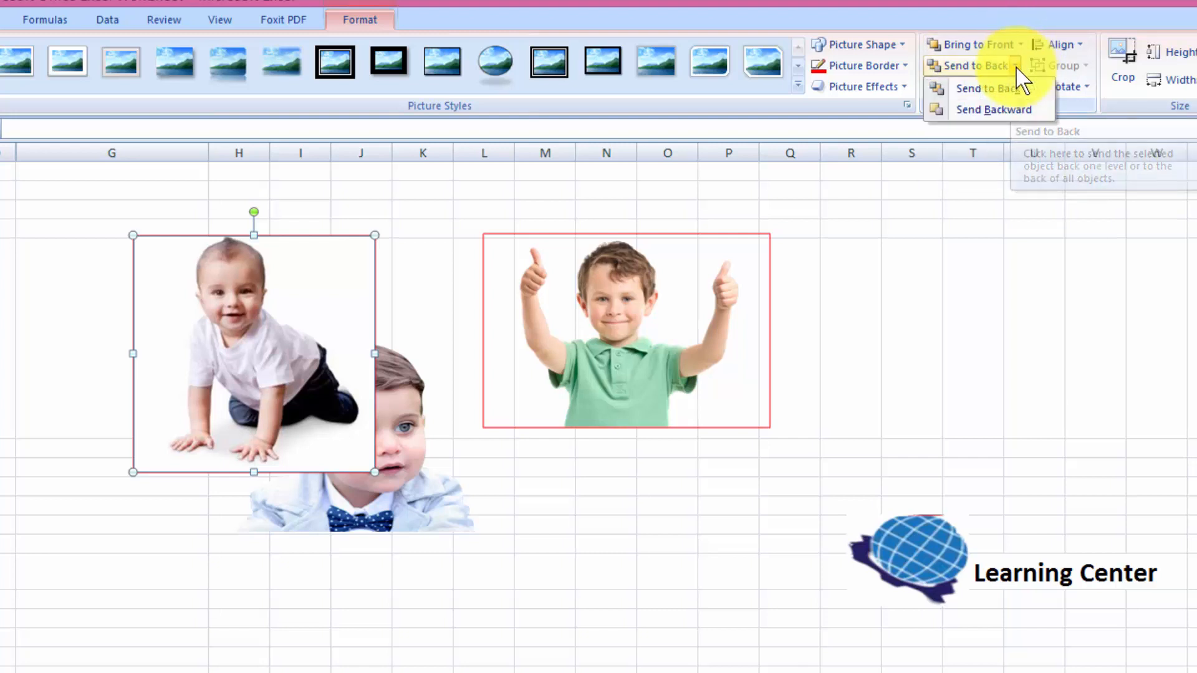
left_click(1007, 103)
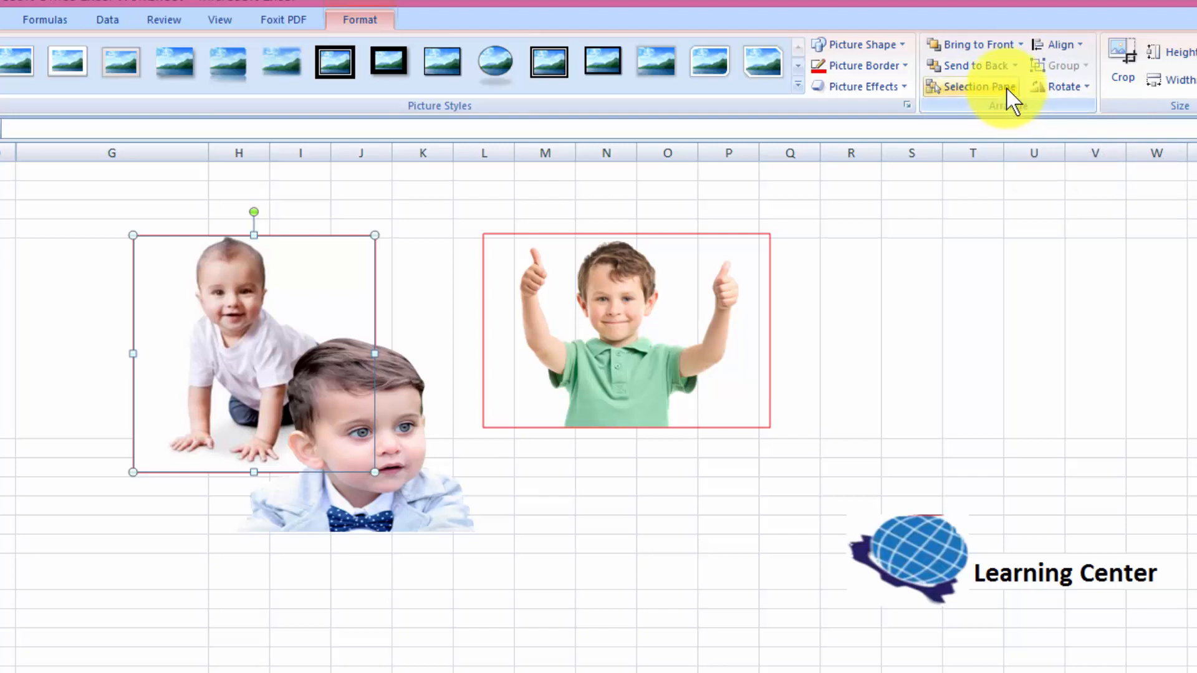
left_click(1014, 66)
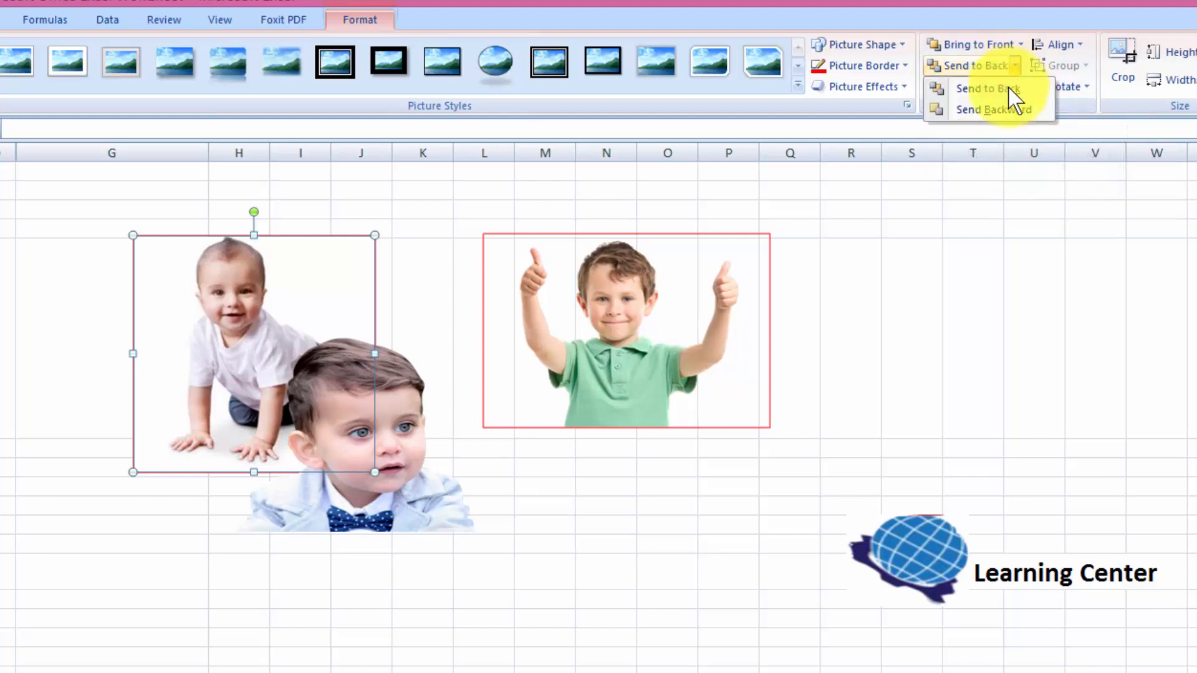
left_click(1009, 110)
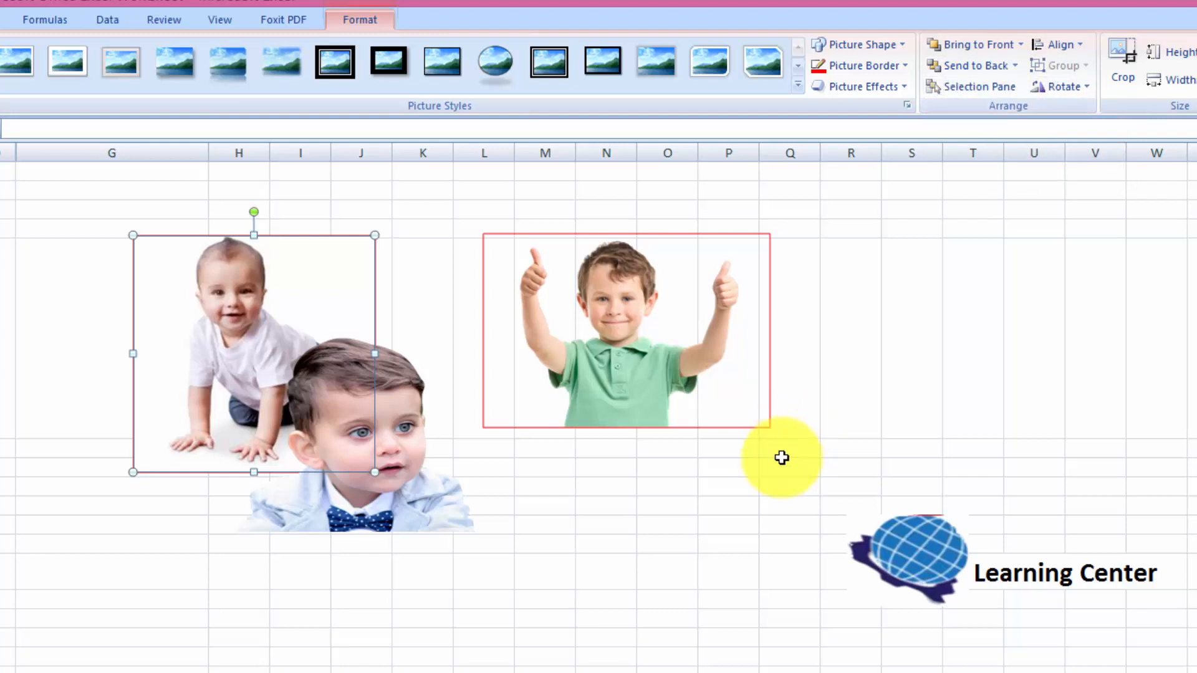
left_click(775, 492)
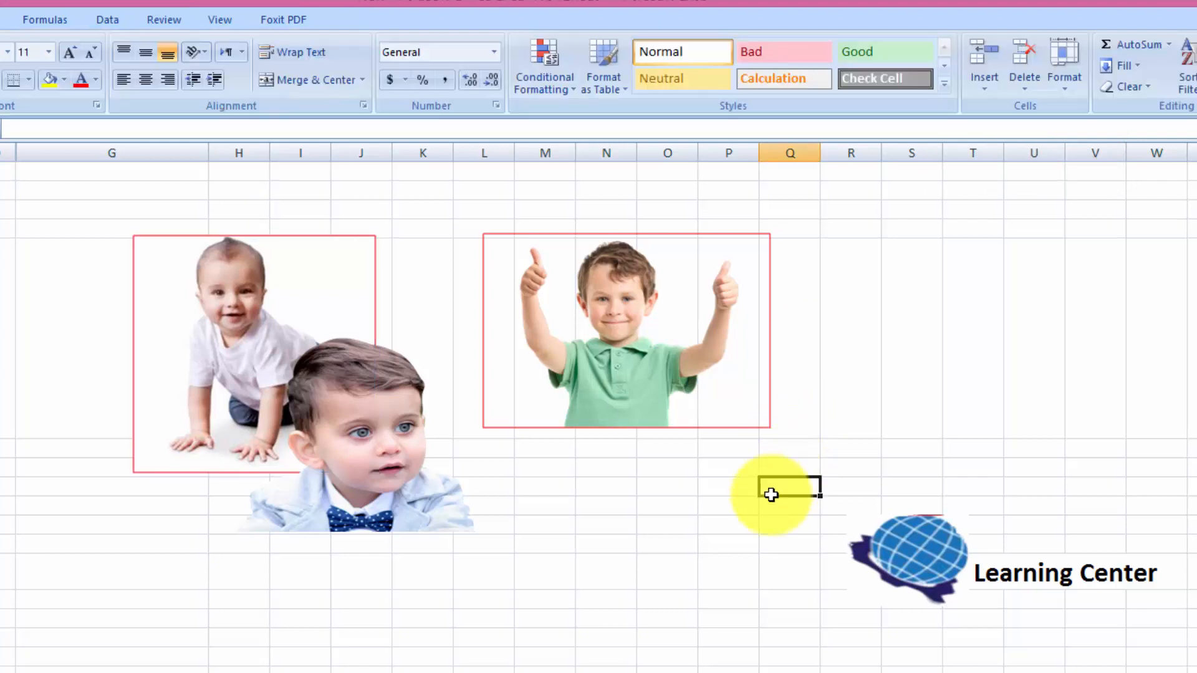
Examine the list of pictures on the sheet in the Selection Pane with the bow-tie boy picture selected, and close it
left_click(301, 338)
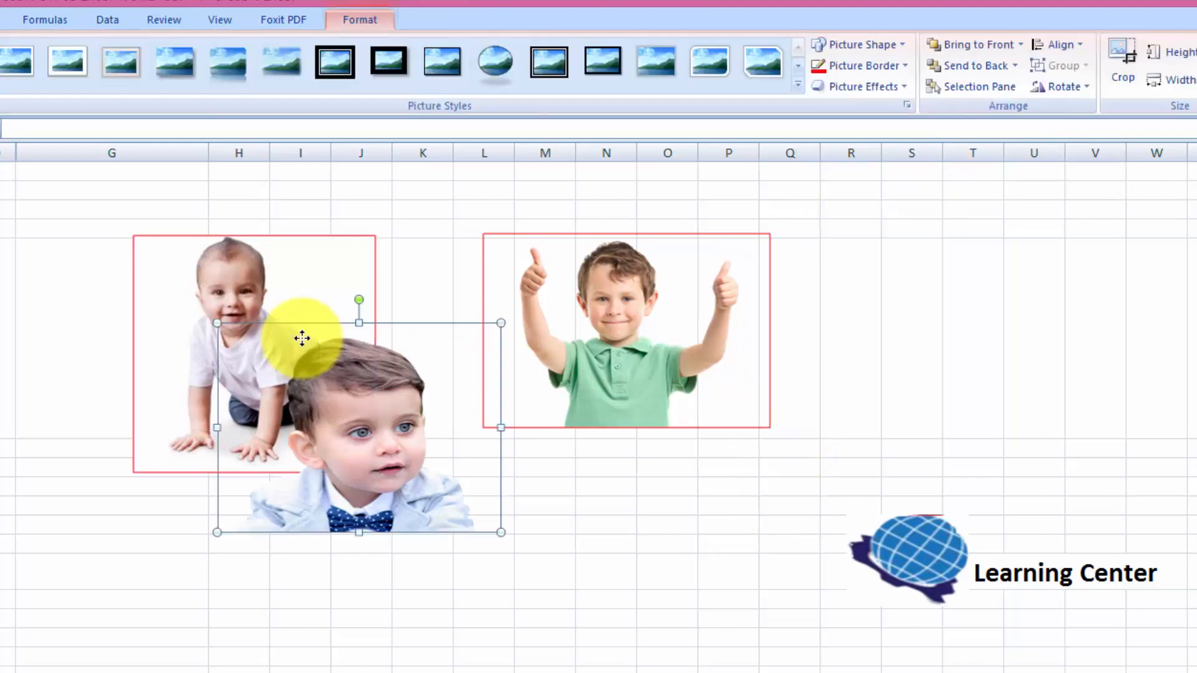
left_click(985, 87)
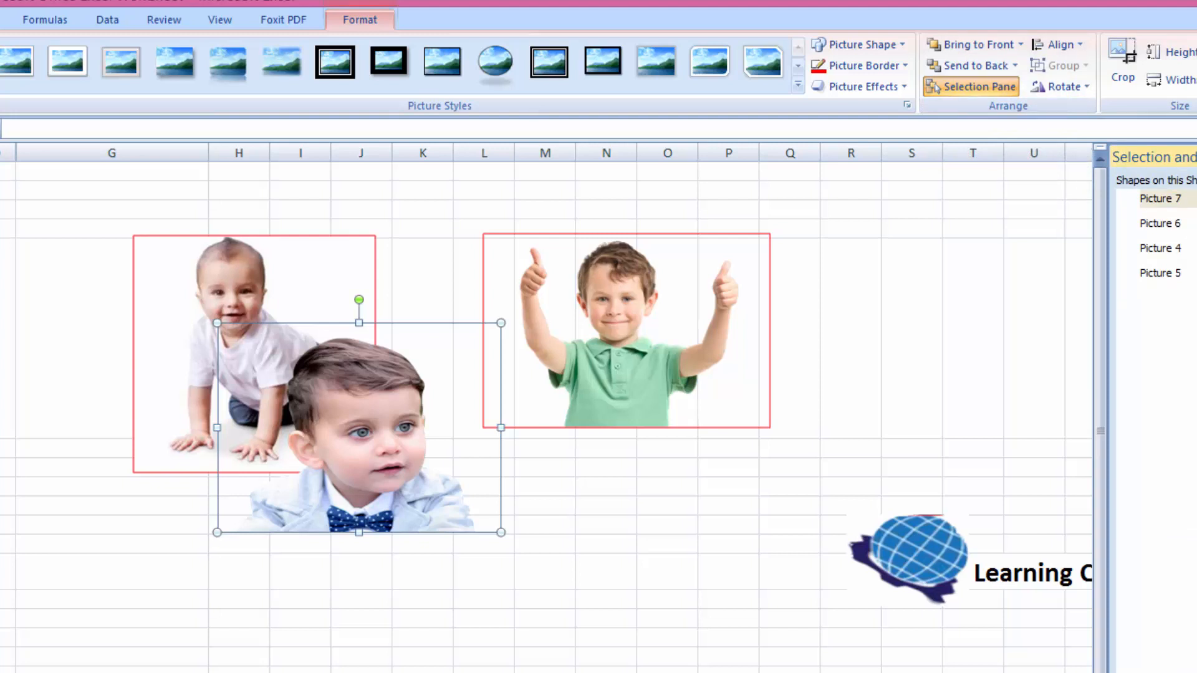
key("alt+F10")
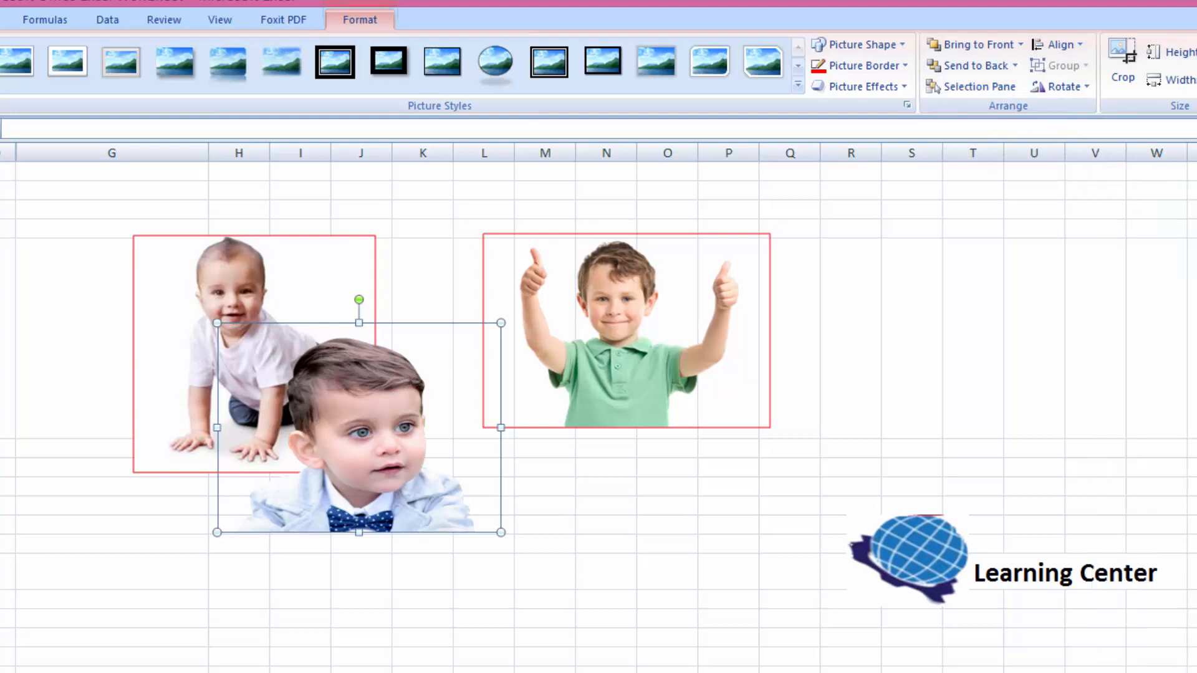
Turn on Snap to Grid, move the baby picture to the start of column G and resize it to fit the cell grid
left_click(275, 278)
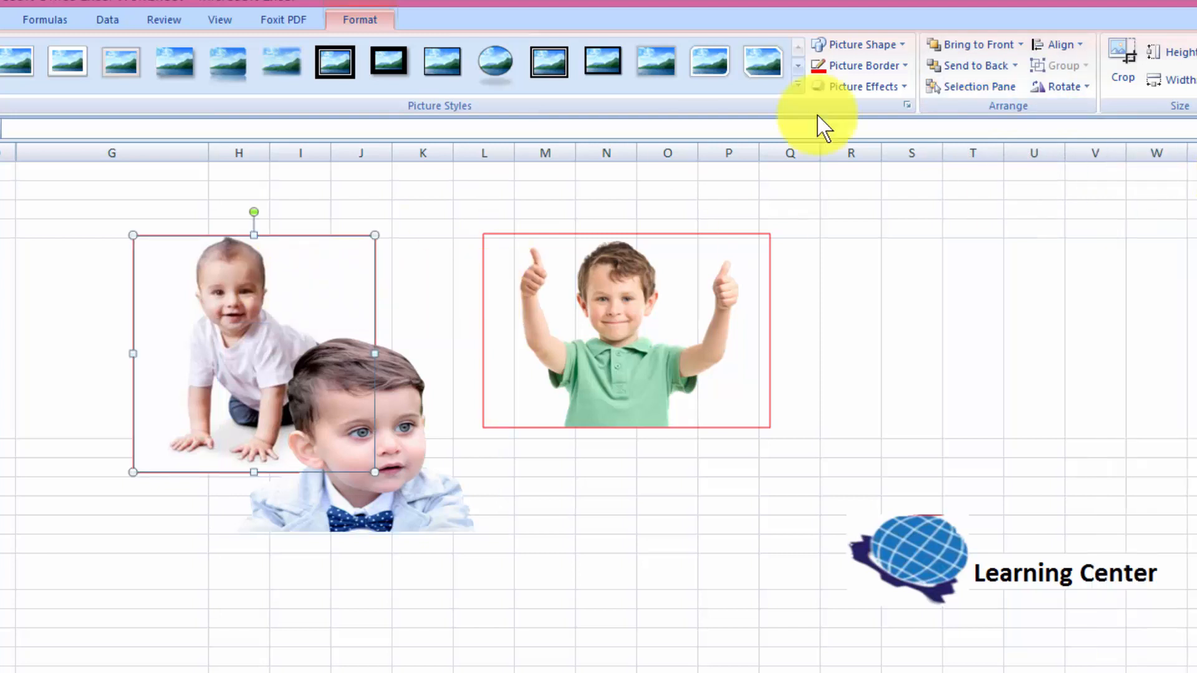
left_click(1082, 49)
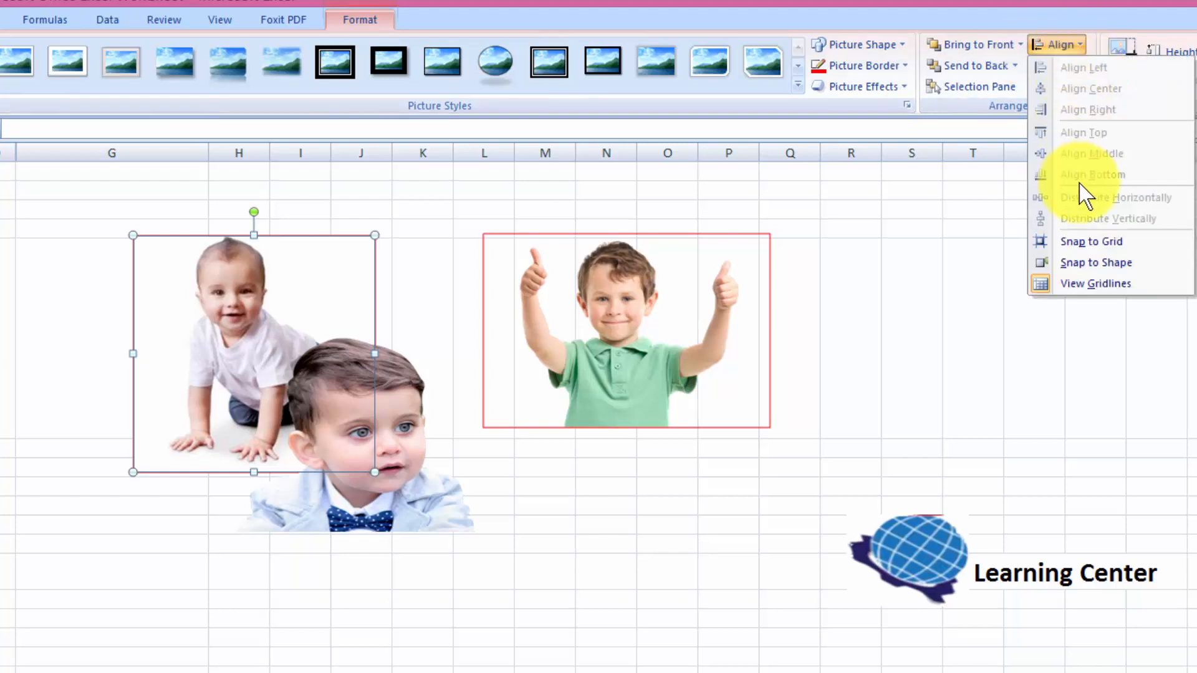
left_click(1092, 243)
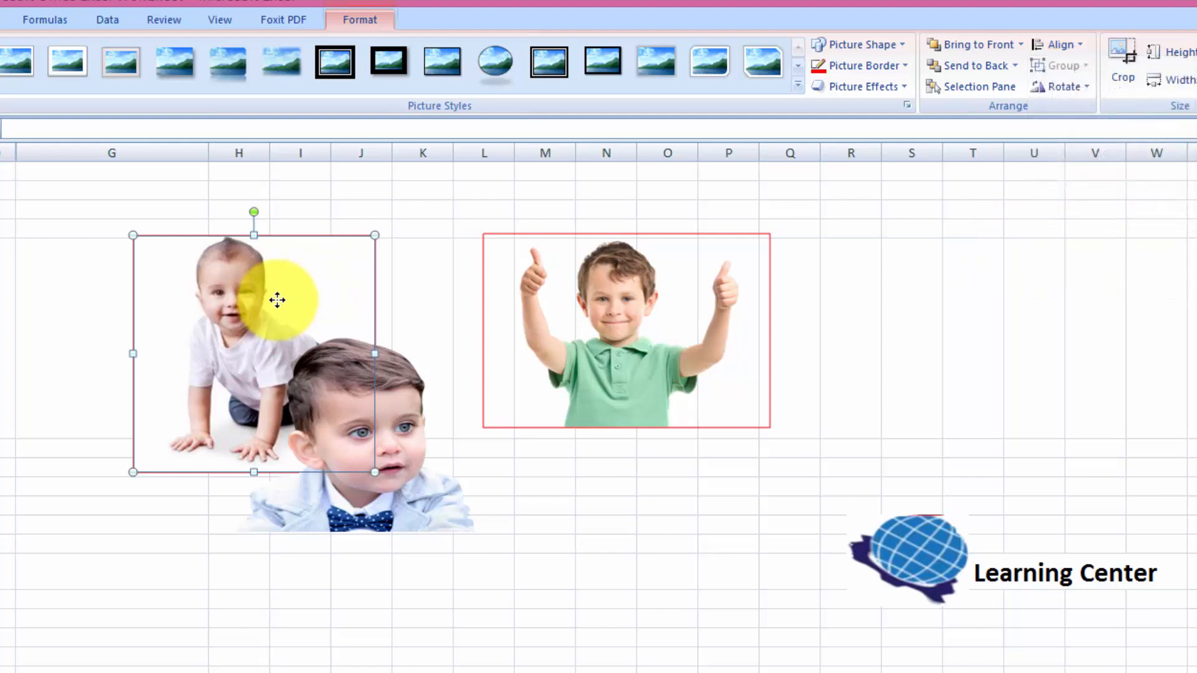
left_click_drag(278, 297, 156, 211)
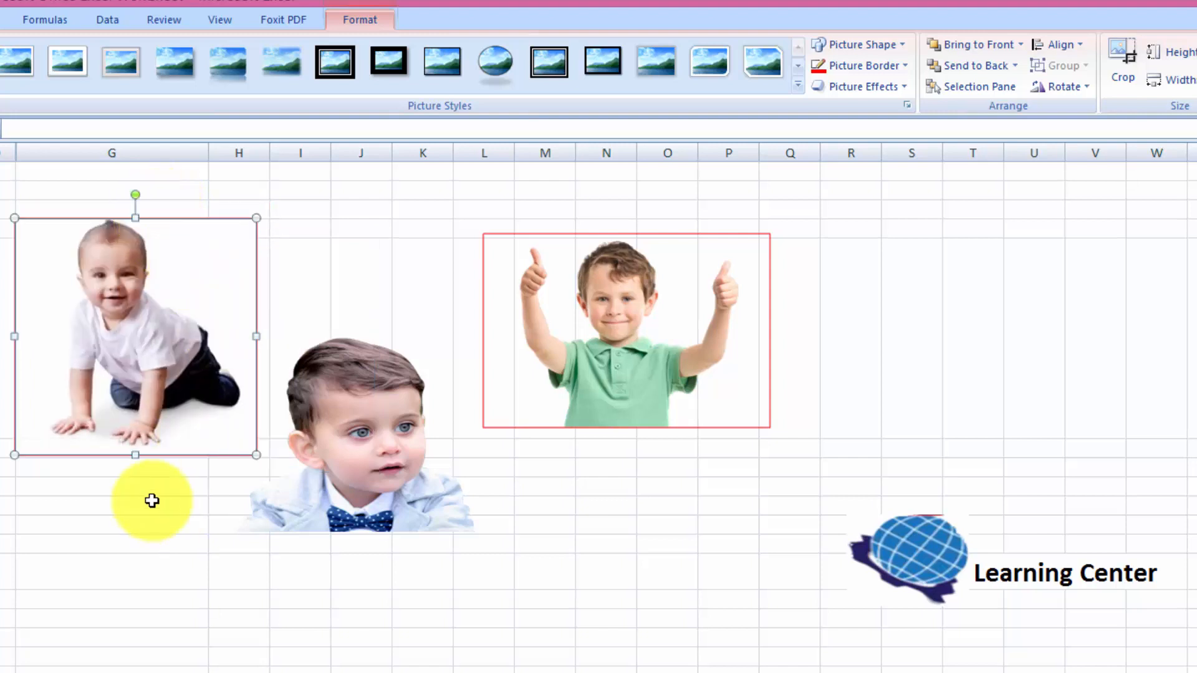
left_click_drag(134, 455, 147, 406)
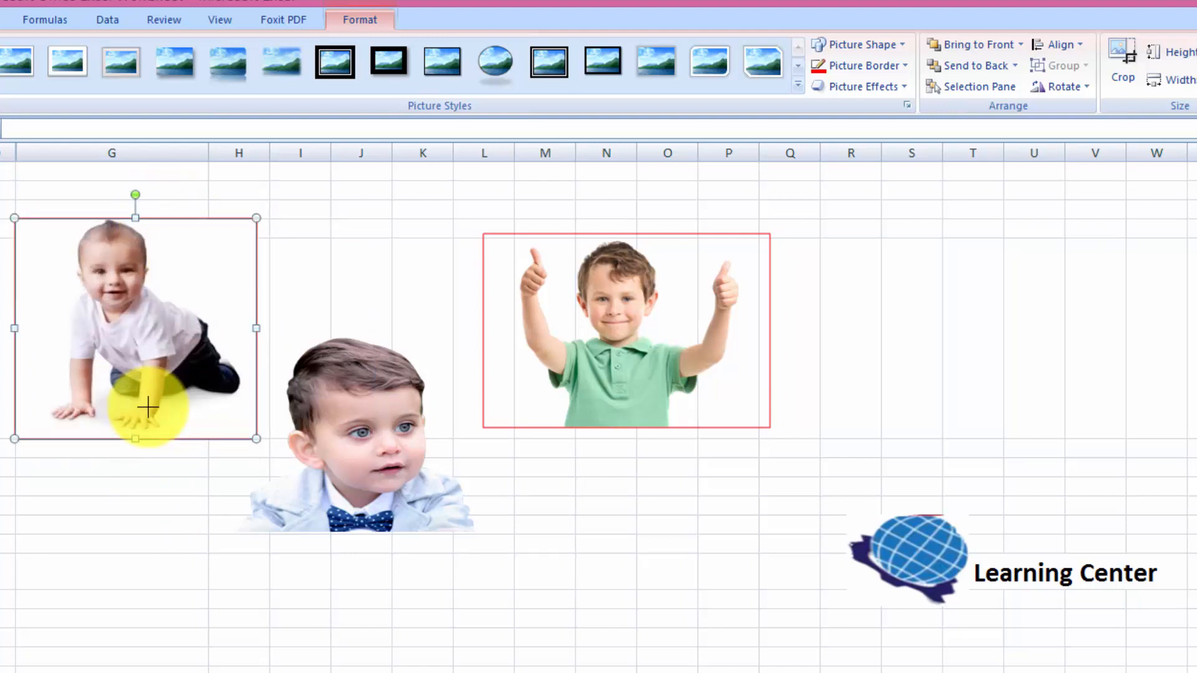
Turn on Snap to Shape for aligning the baby picture
left_click(1079, 47)
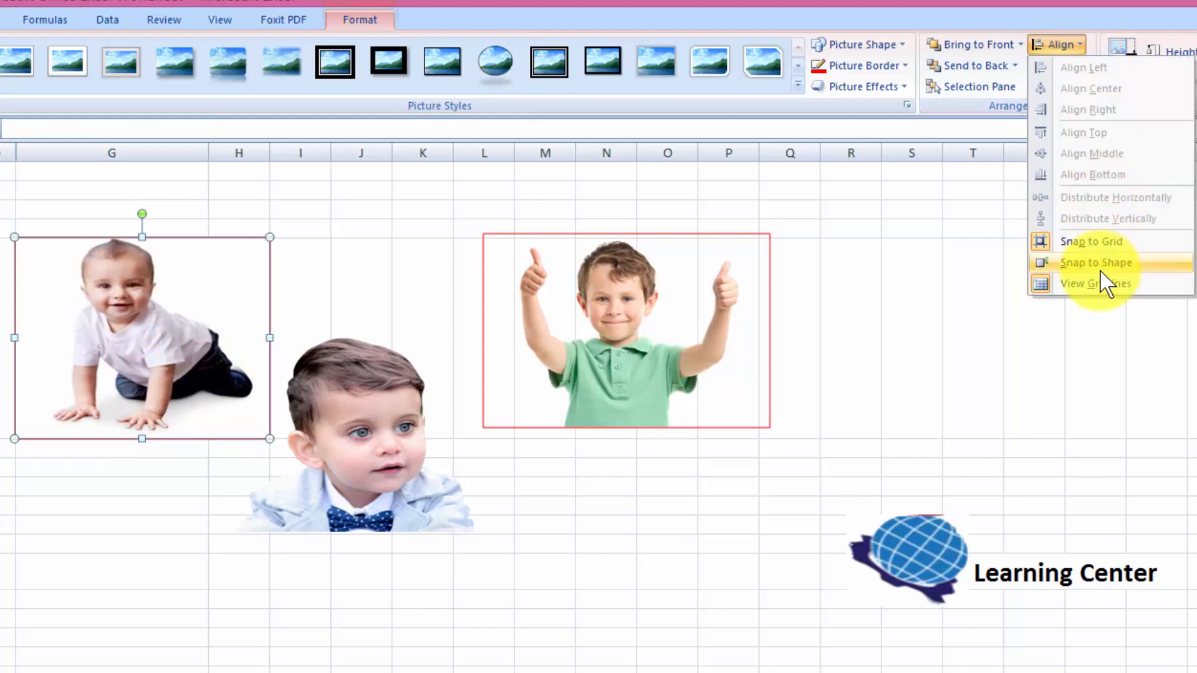
left_click(1100, 267)
Hide the worksheet gridlines through the alignment options and show them again
left_click(1082, 50)
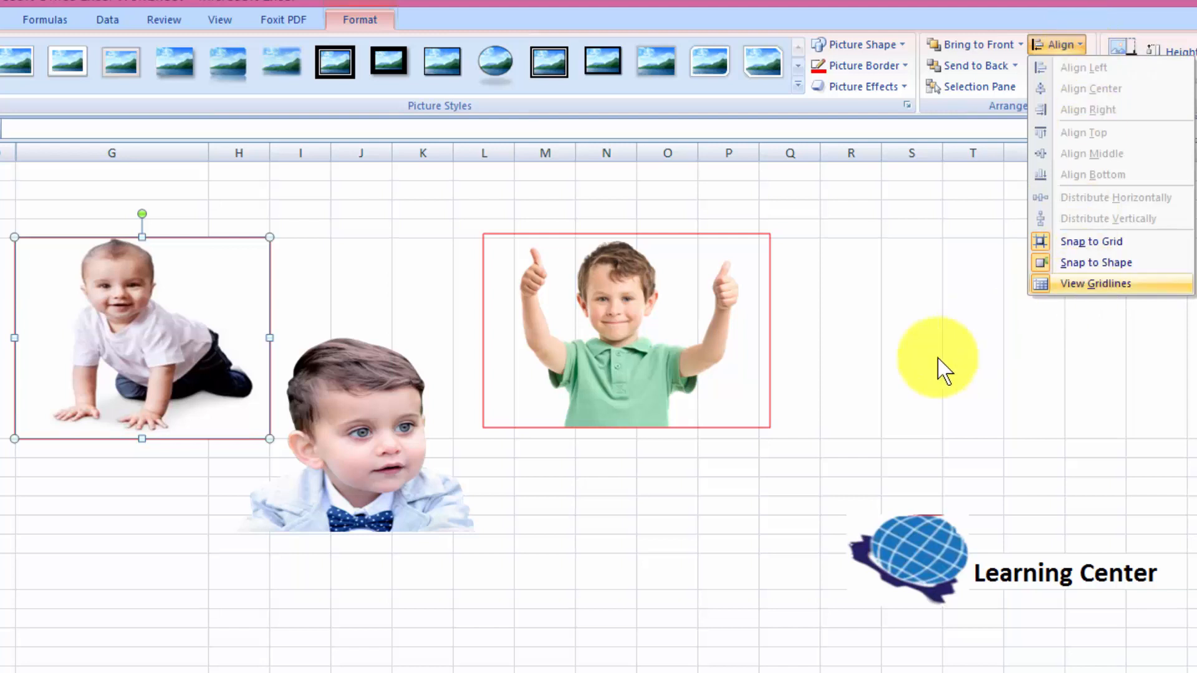
left_click(1099, 286)
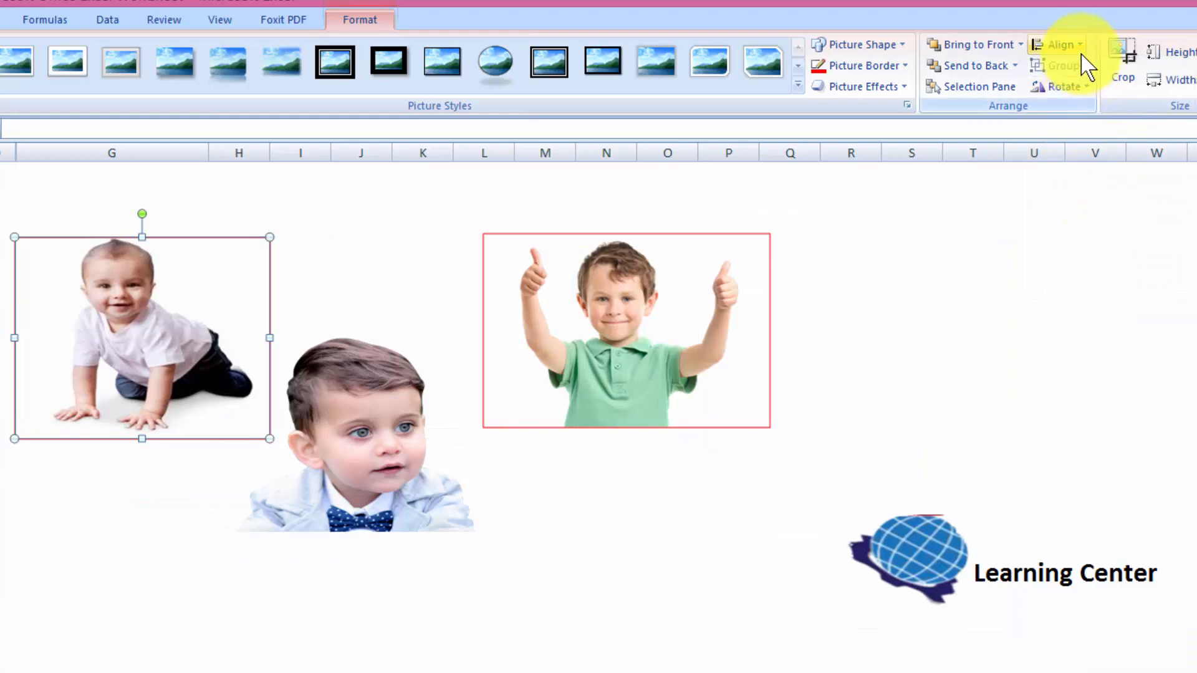
left_click(1082, 50)
left_click(1088, 286)
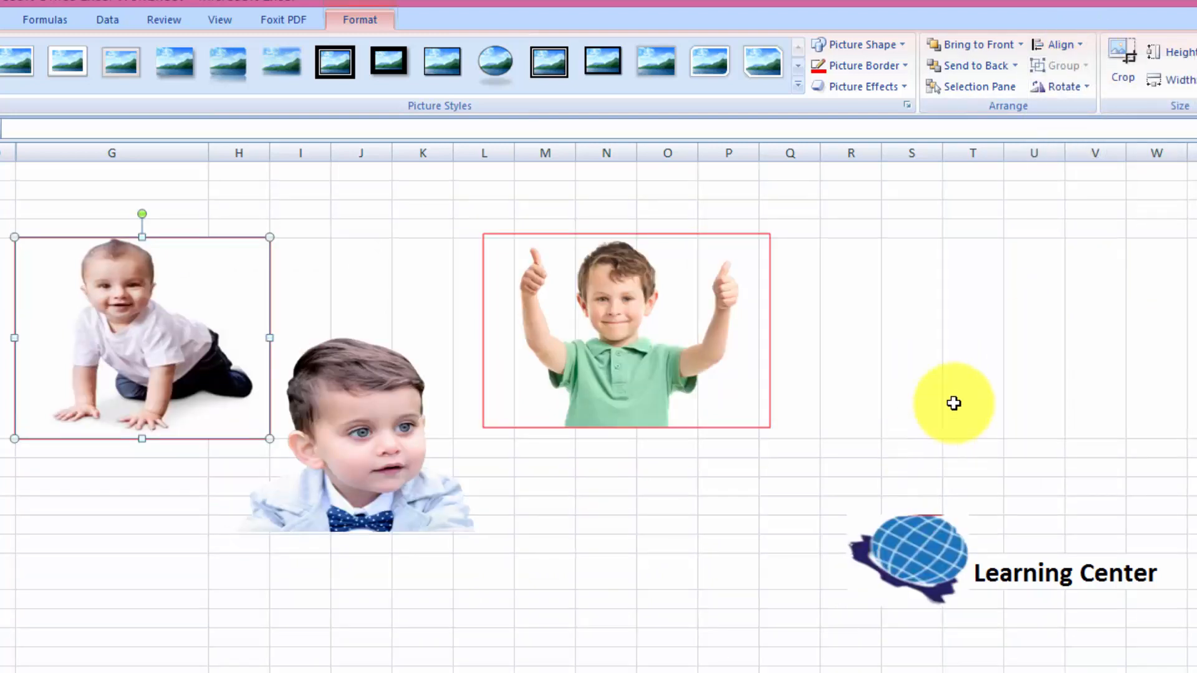
Preview the rotate and flip options on the baby picture and examine its size, rotation and object positioning settings
left_click(1073, 87)
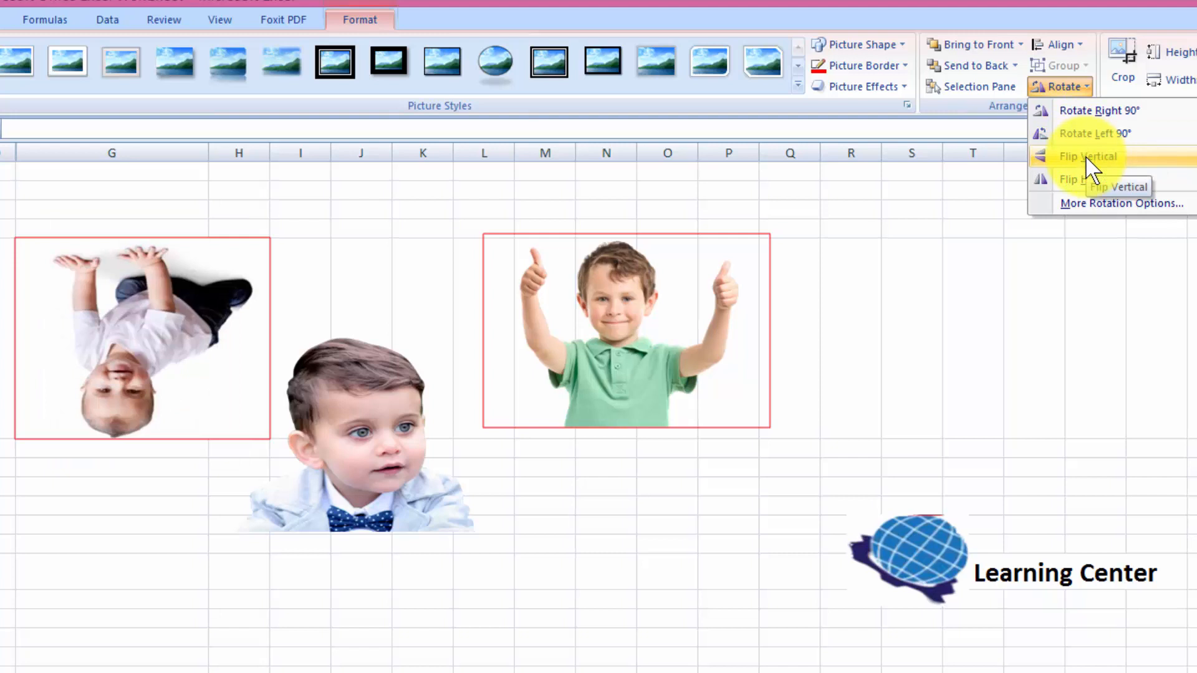
left_click(1081, 204)
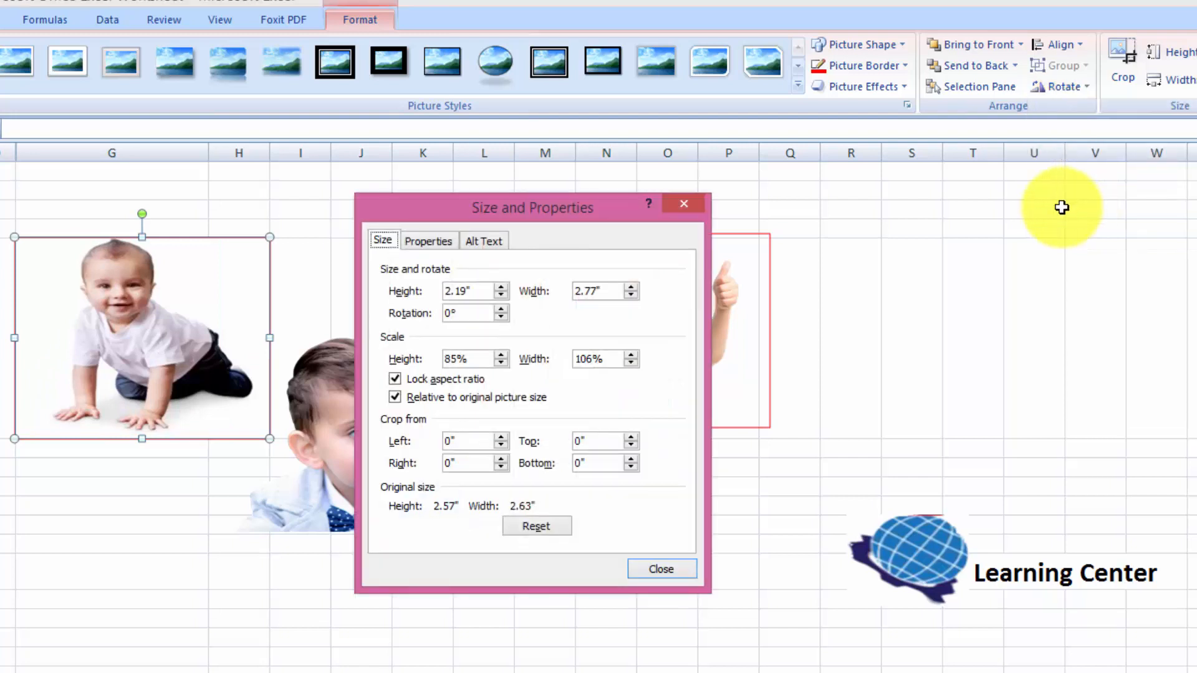
left_click(436, 242)
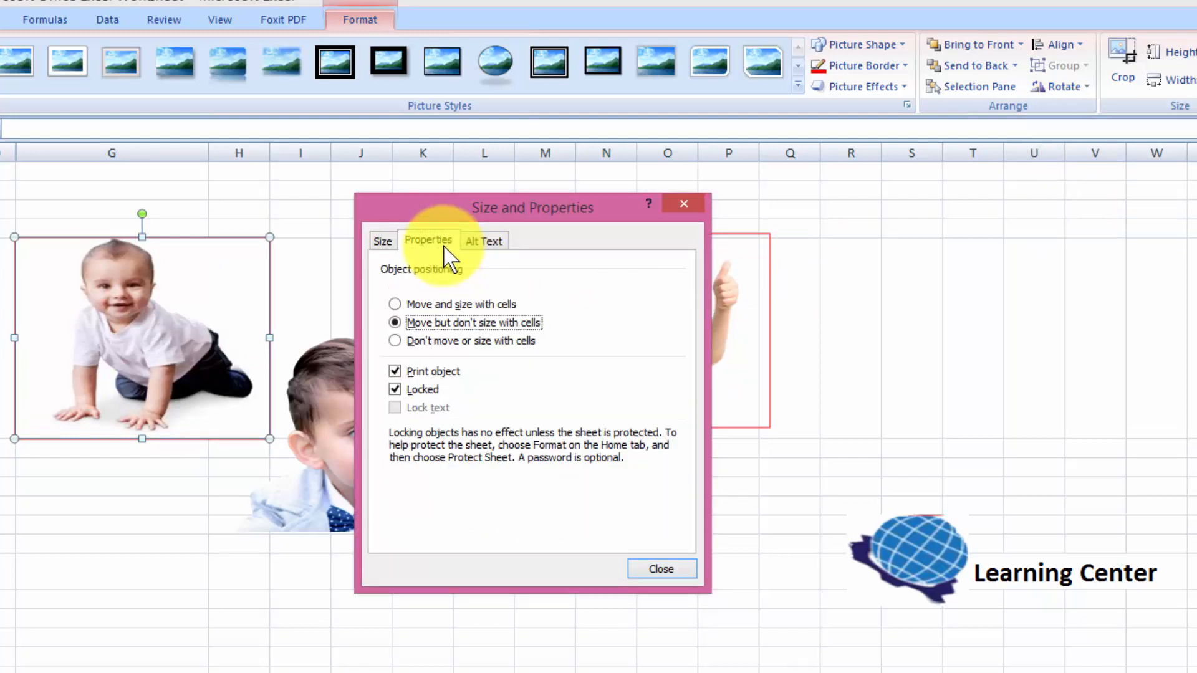
left_click(652, 558)
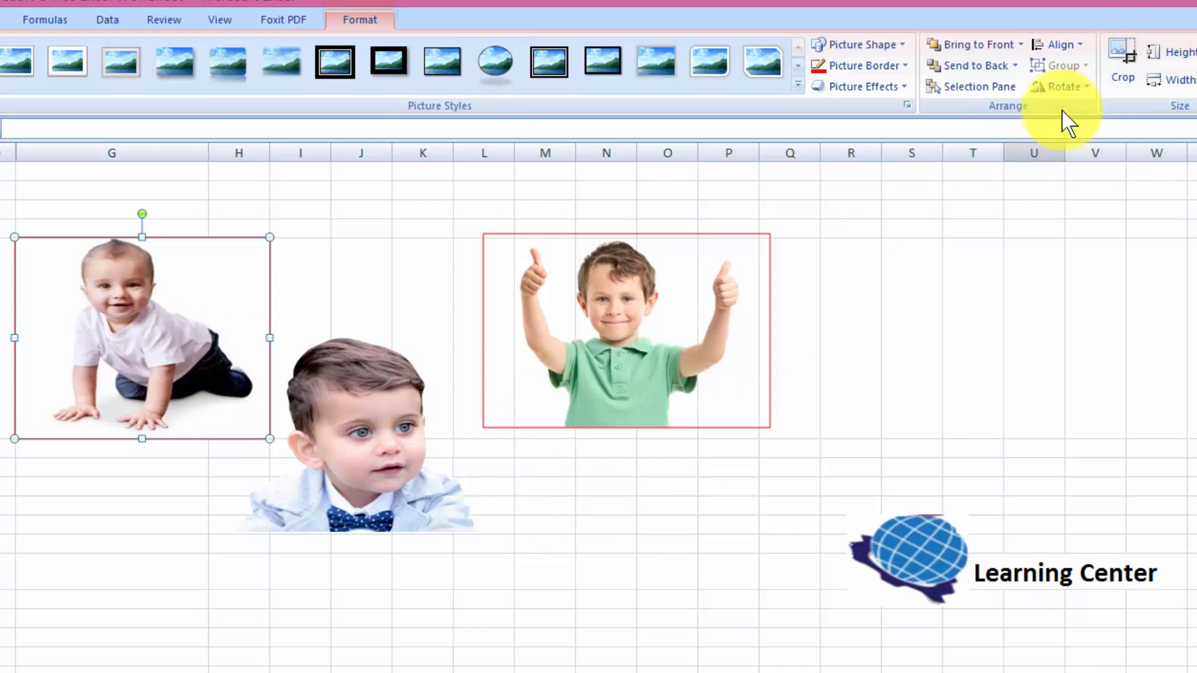
Crop a thin strip off the bottom edge of the baby picture
left_click(1126, 87)
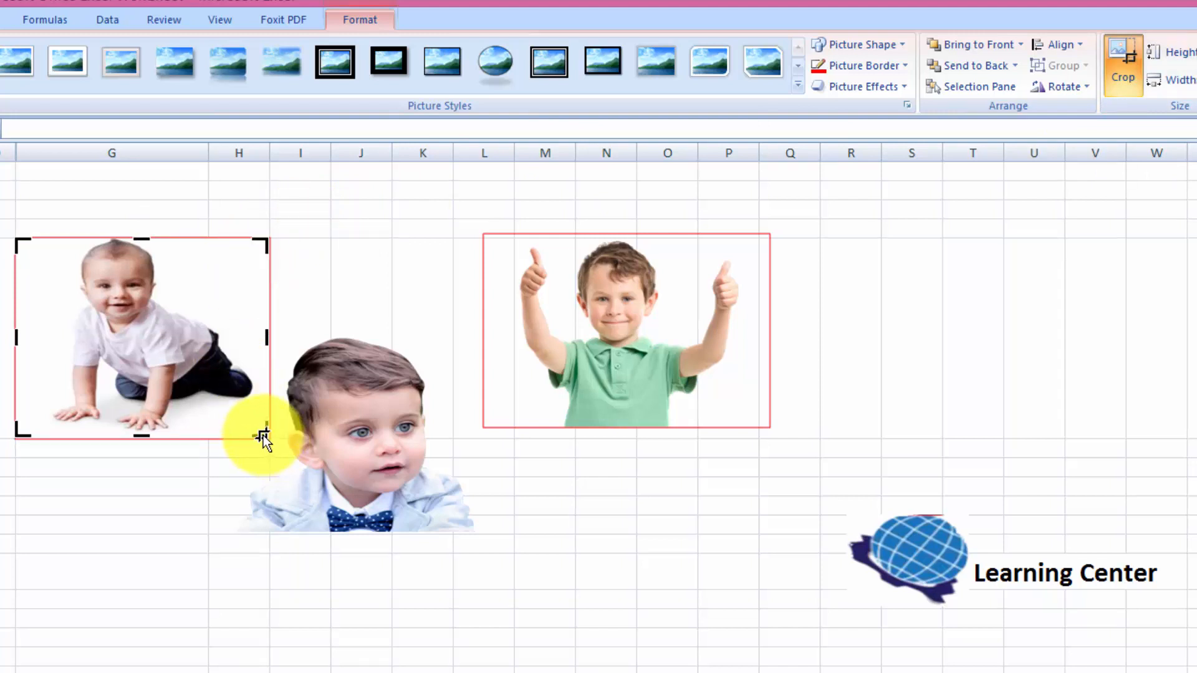
left_click_drag(263, 435, 261, 428)
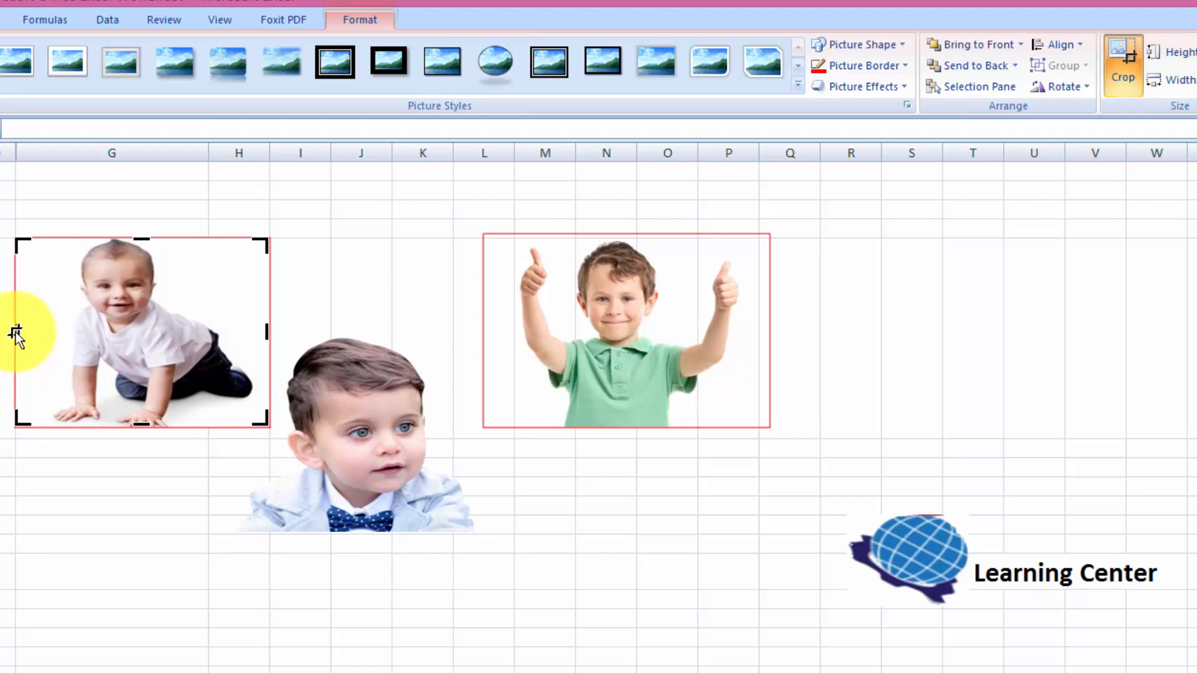
left_click_drag(16, 335, 47, 337)
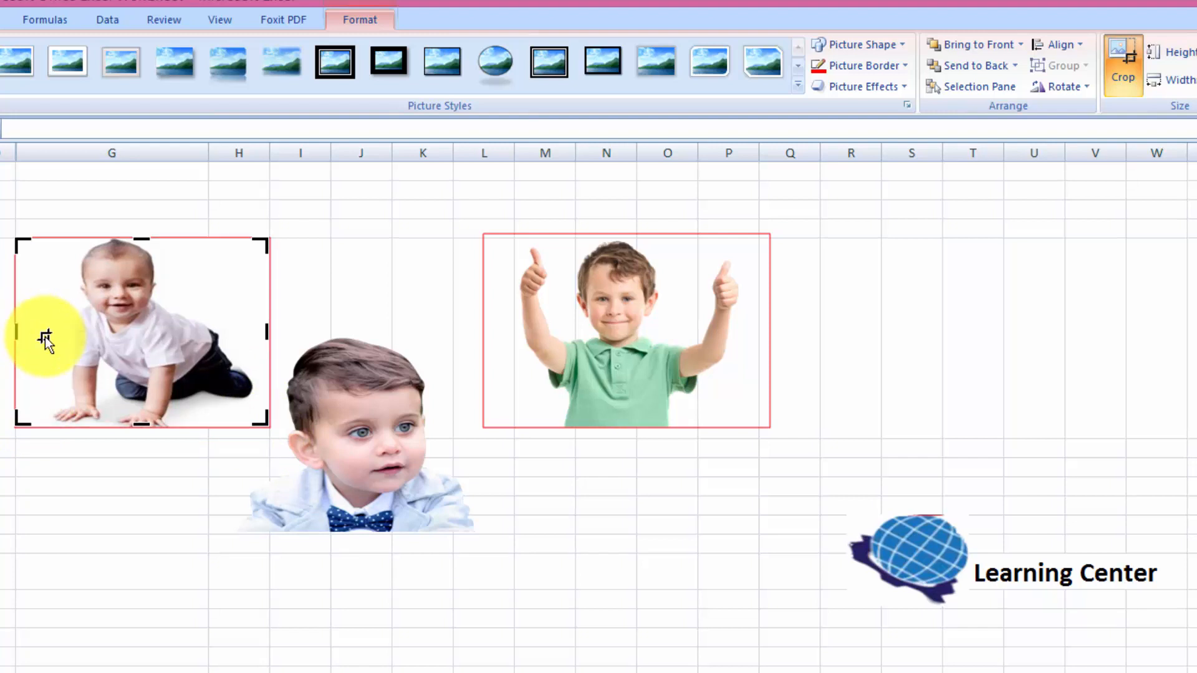
left_click_drag(20, 244, 58, 260)
Crop the empty margins on both sides of the green-shirt boy picture and leave crop mode
left_click(650, 357)
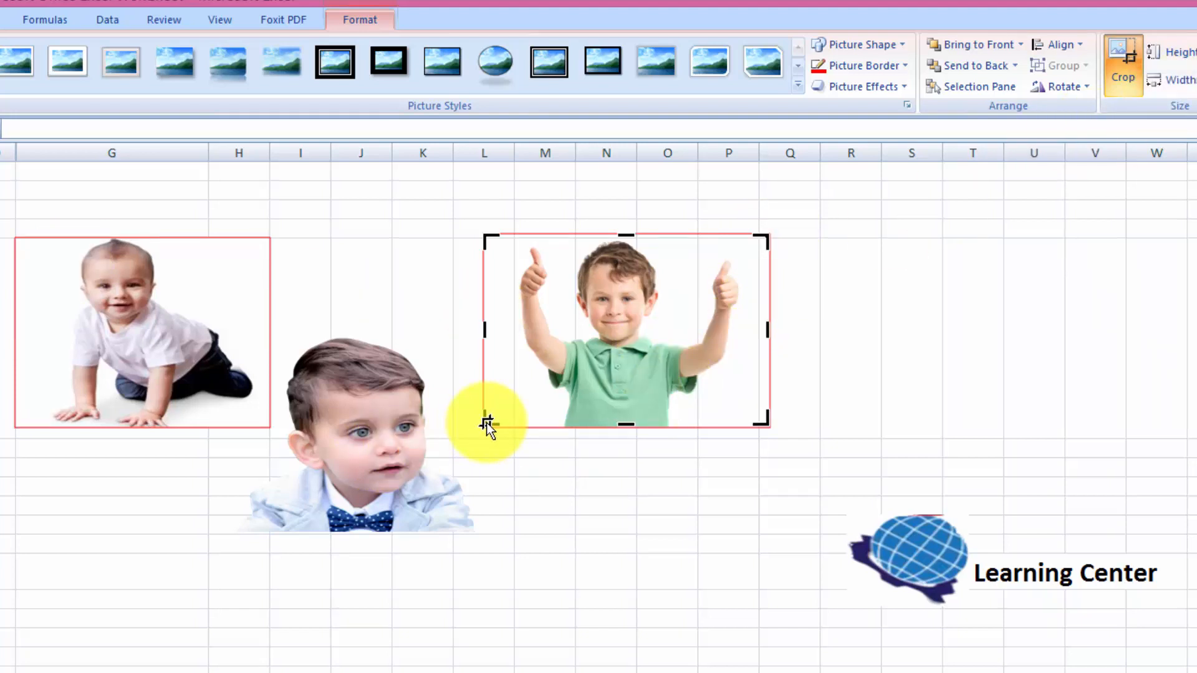
left_click_drag(486, 422, 516, 391)
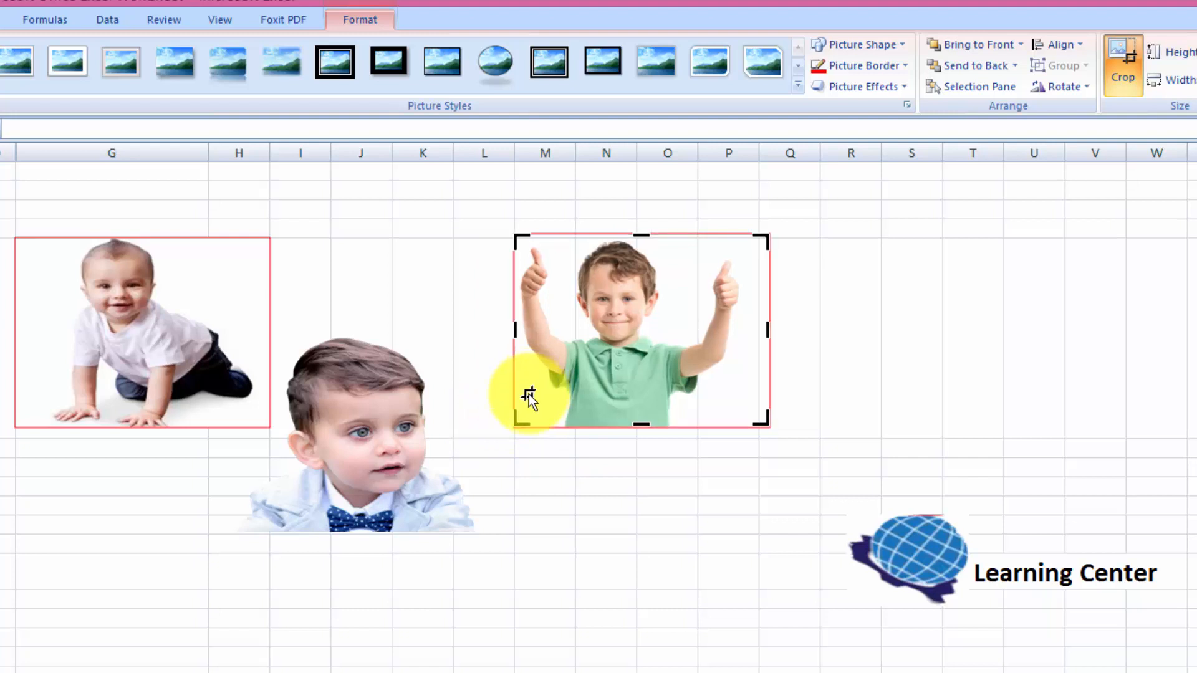
left_click_drag(761, 419, 730, 403)
key("Escape")
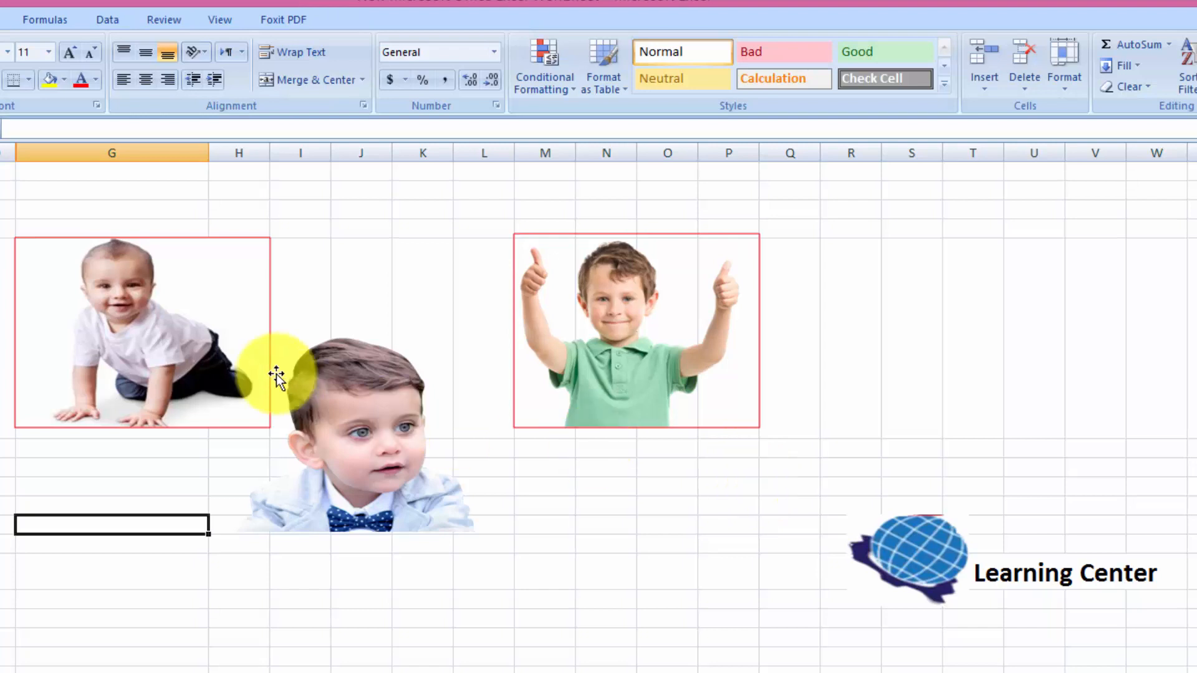
Select the baby, bow-tie boy and green-shirt boy pictures together and examine the available grouping options
left_click(218, 362)
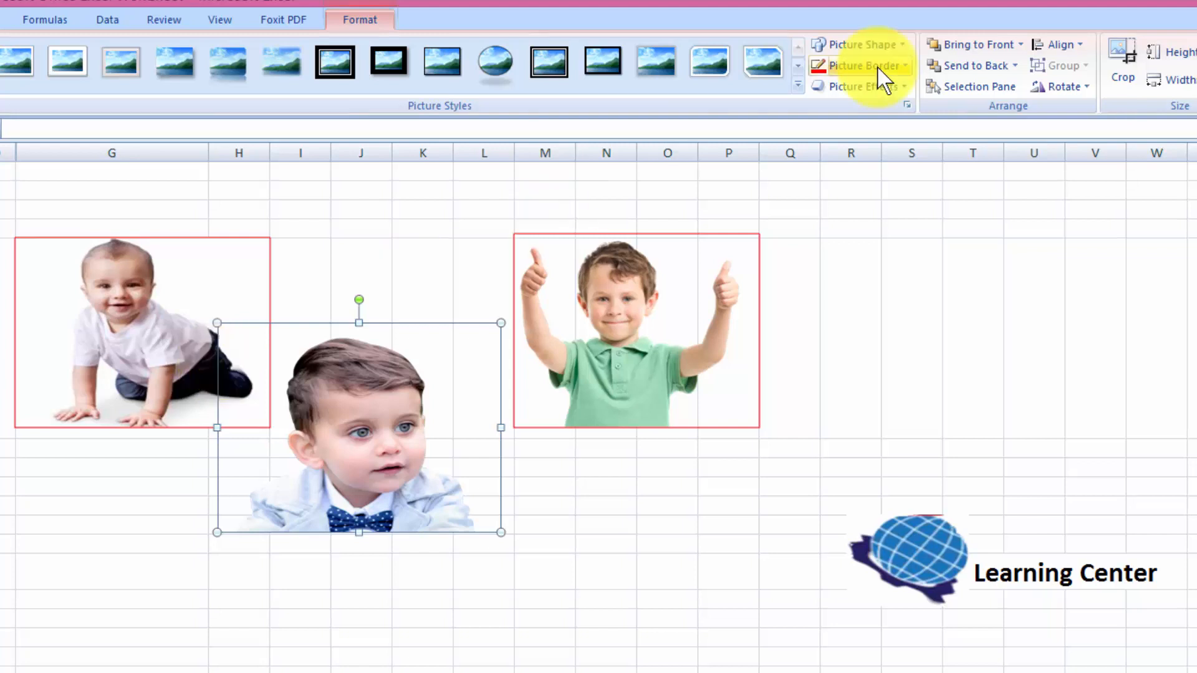
left_click(586, 595)
left_click(70, 372)
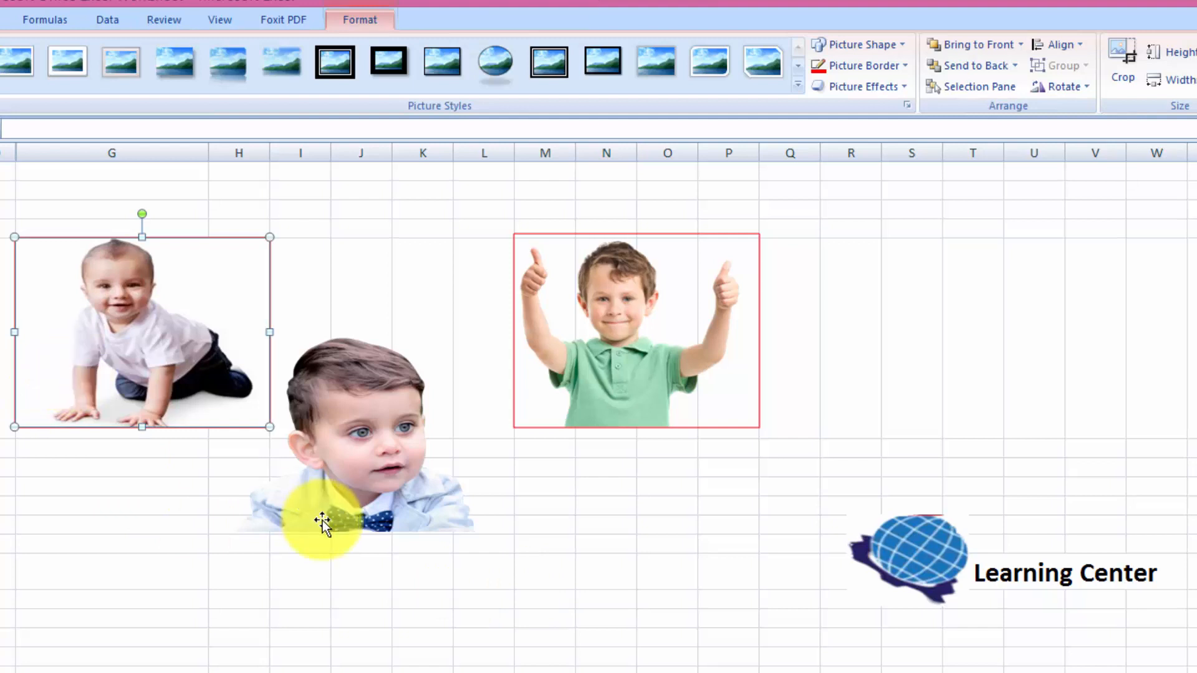
left_click(355, 466, "ctrl")
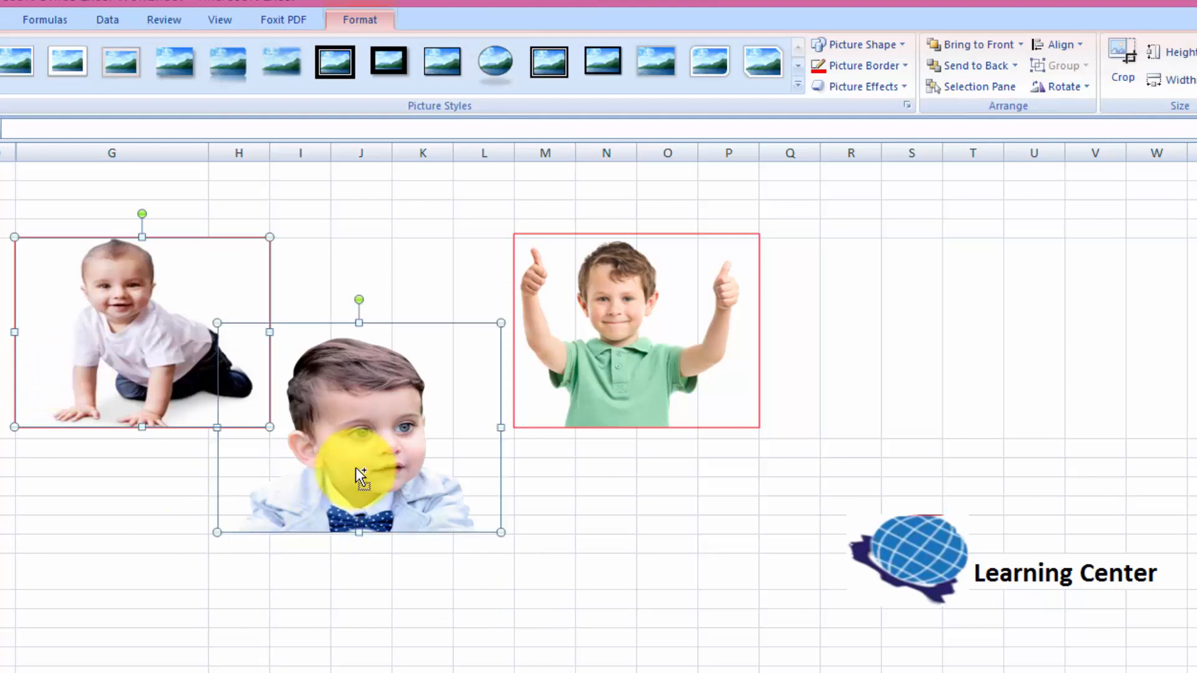
left_click(684, 351, "ctrl")
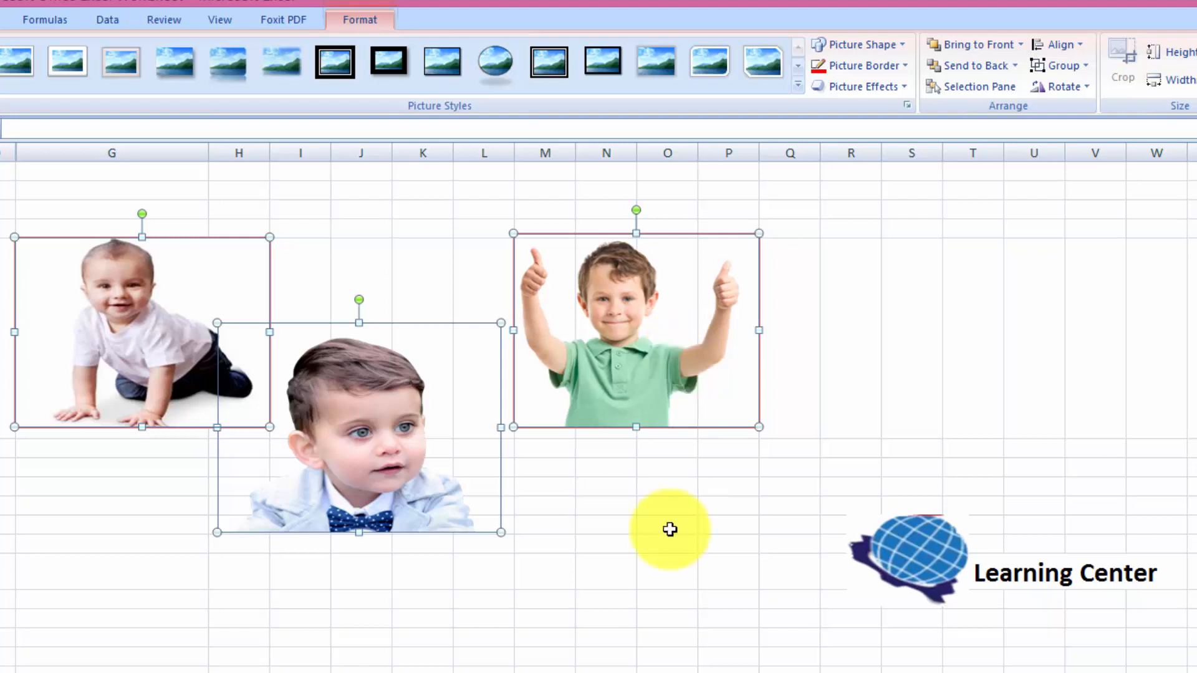
left_click(1084, 66)
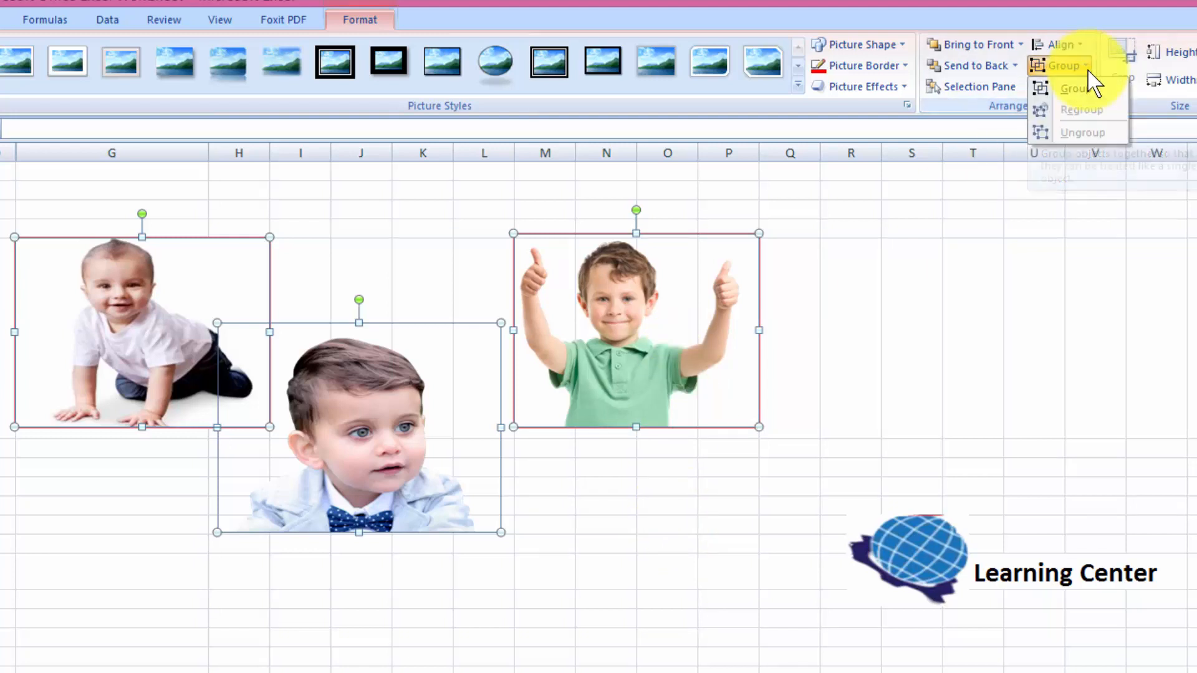
left_click(910, 458)
left_click(443, 599)
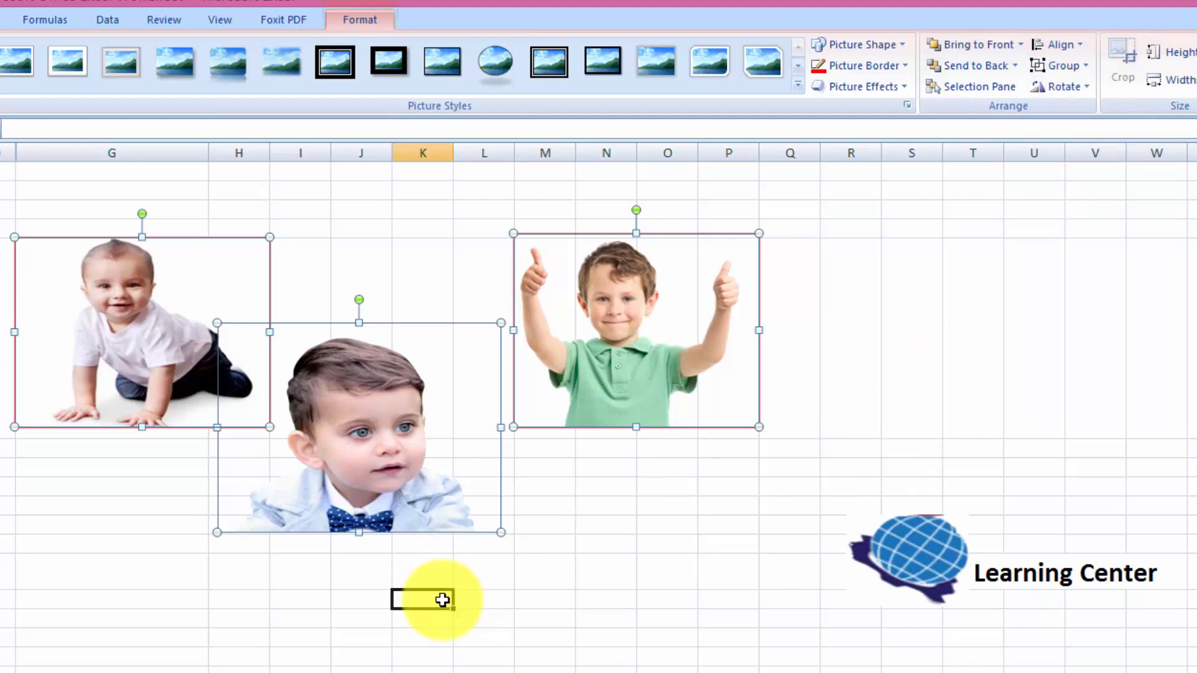
Move the bow-tie boy picture up between the other two and change the baby and green-shirt boy pictures' borders to white
left_click_drag(420, 443, 417, 310)
left_click(634, 332)
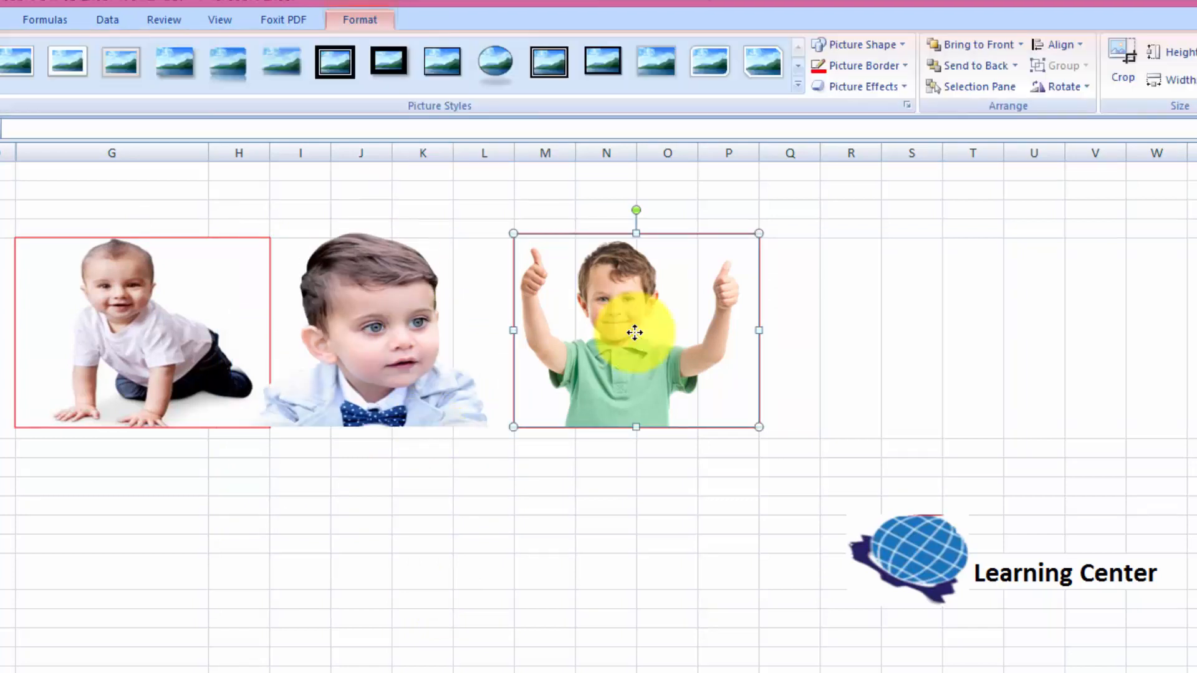
left_click(905, 66)
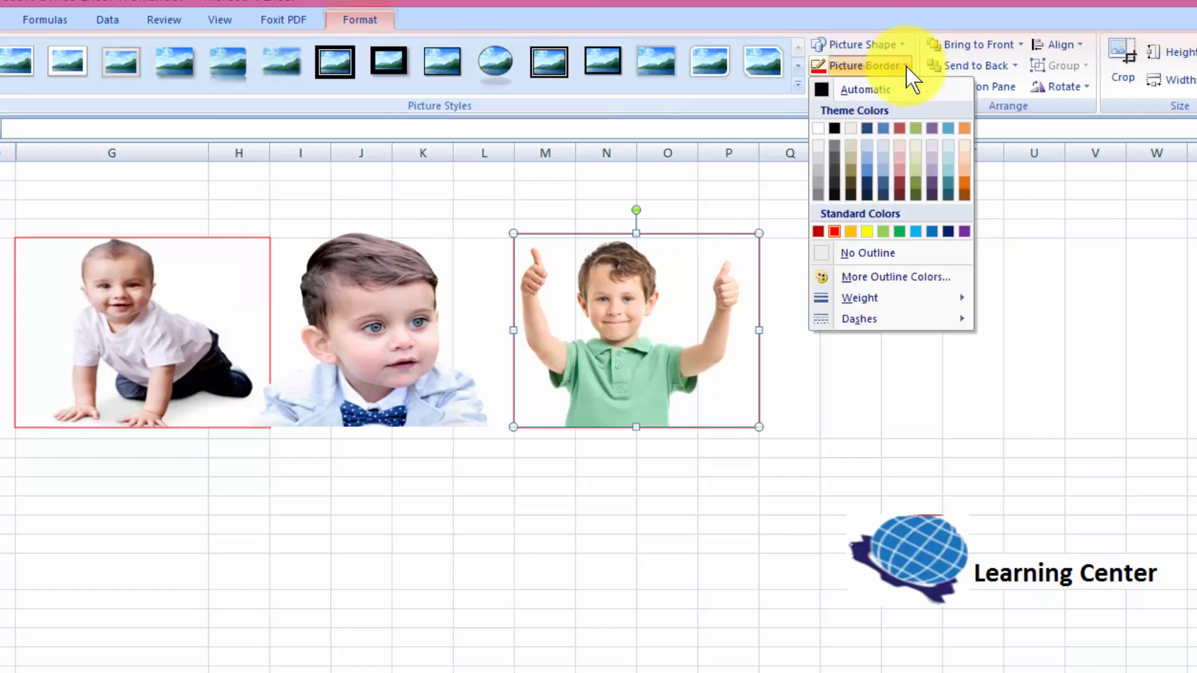
left_click(828, 134)
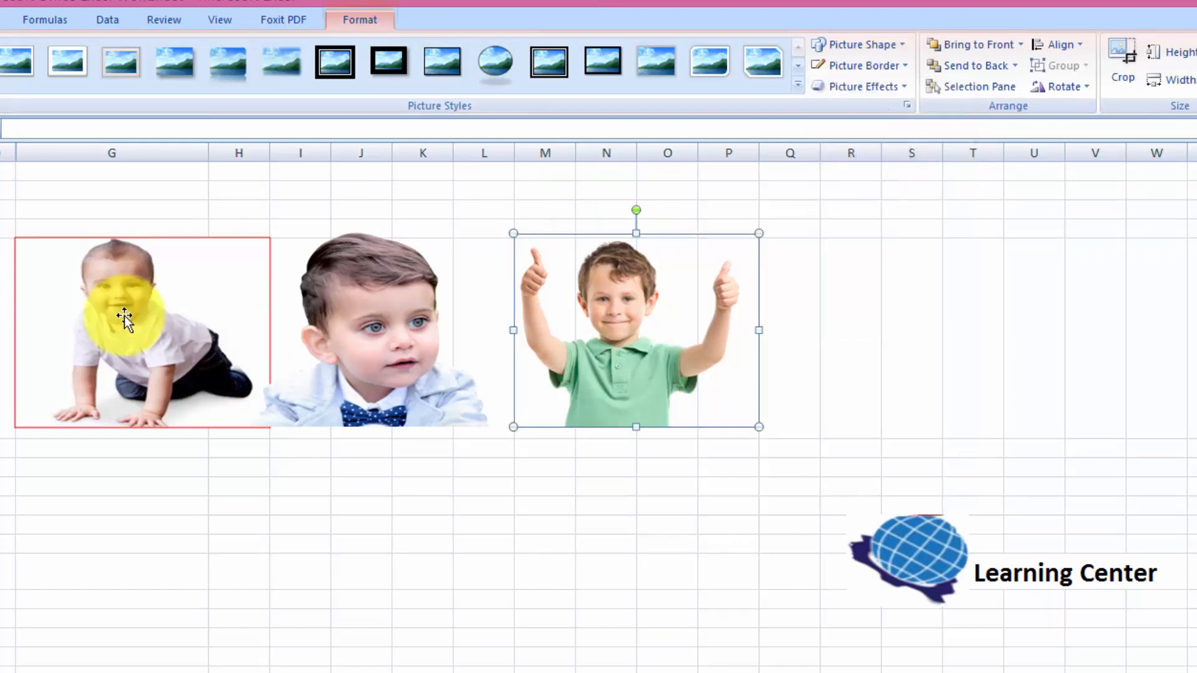
left_click(82, 308)
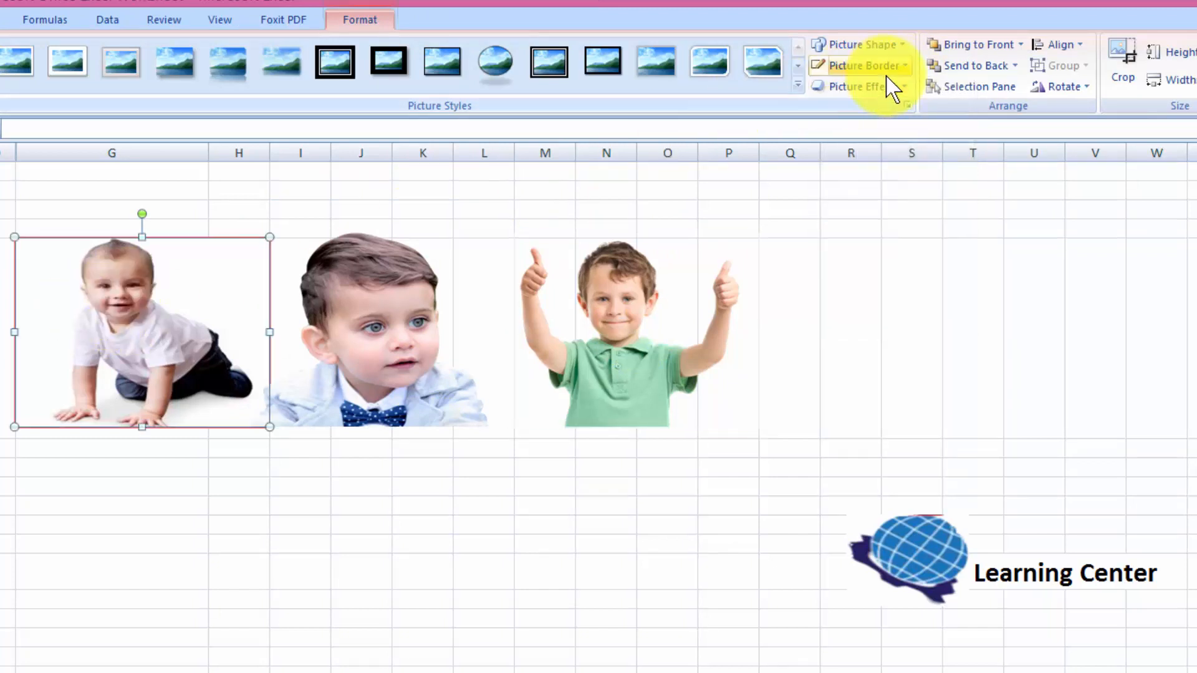
left_click(904, 66)
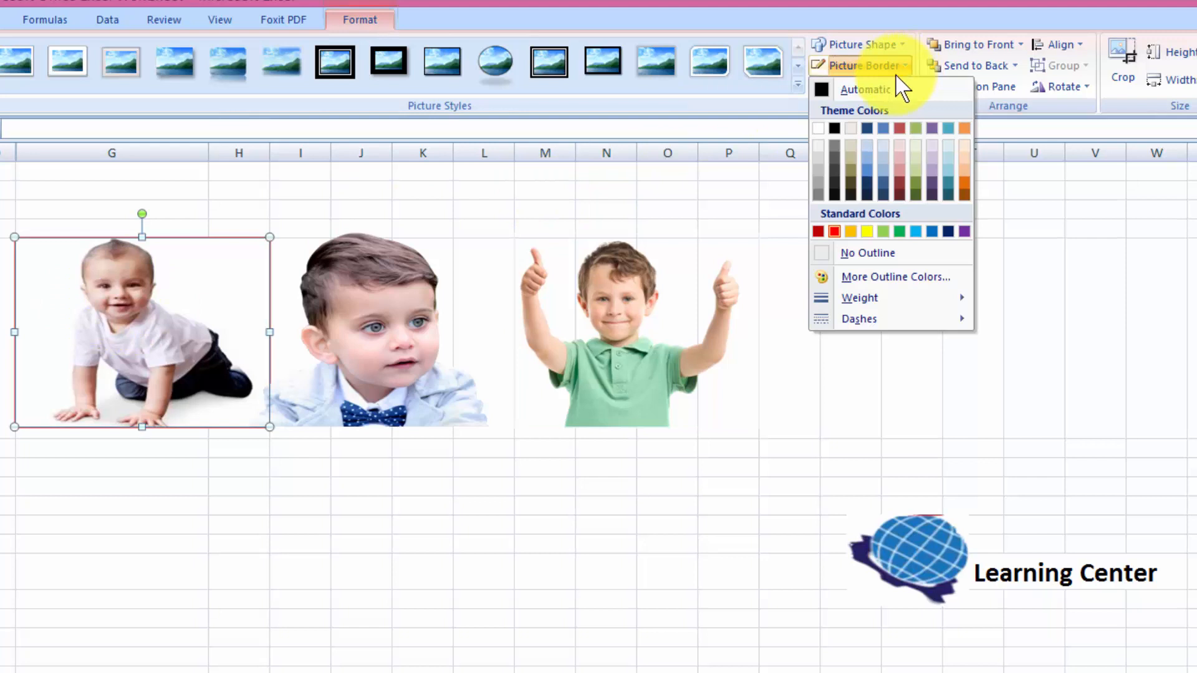
left_click(822, 132)
left_click(550, 570)
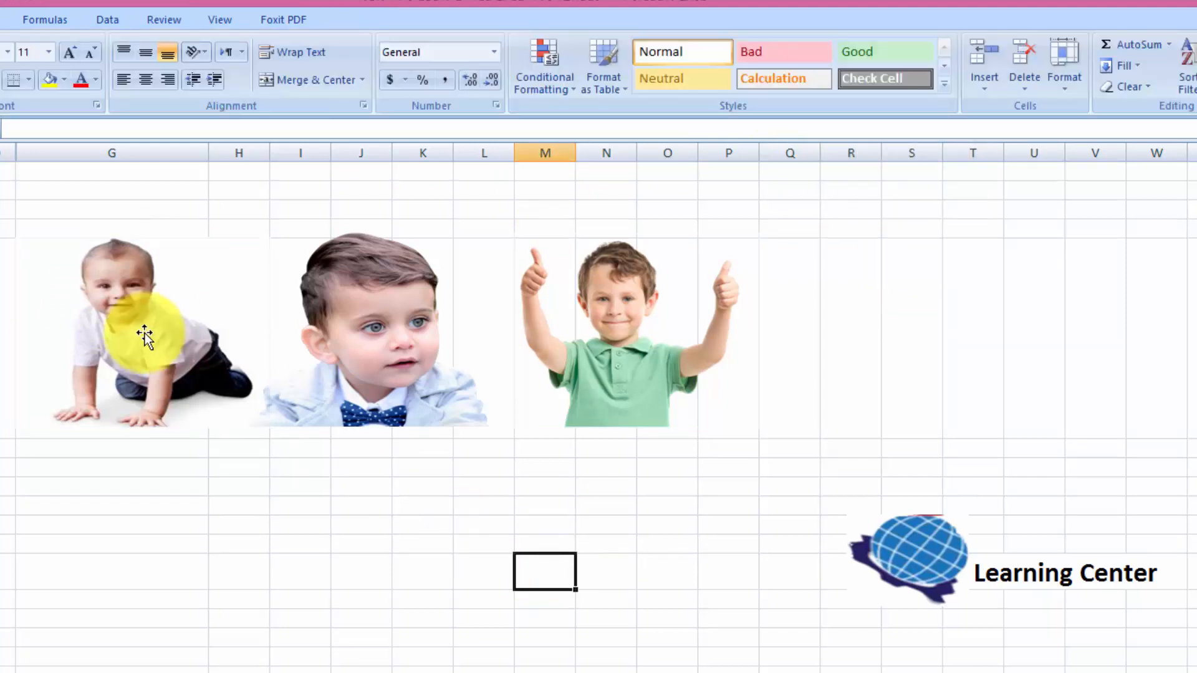
Group the baby, bow-tie boy and green-shirt boy pictures into a single object
left_click(133, 329)
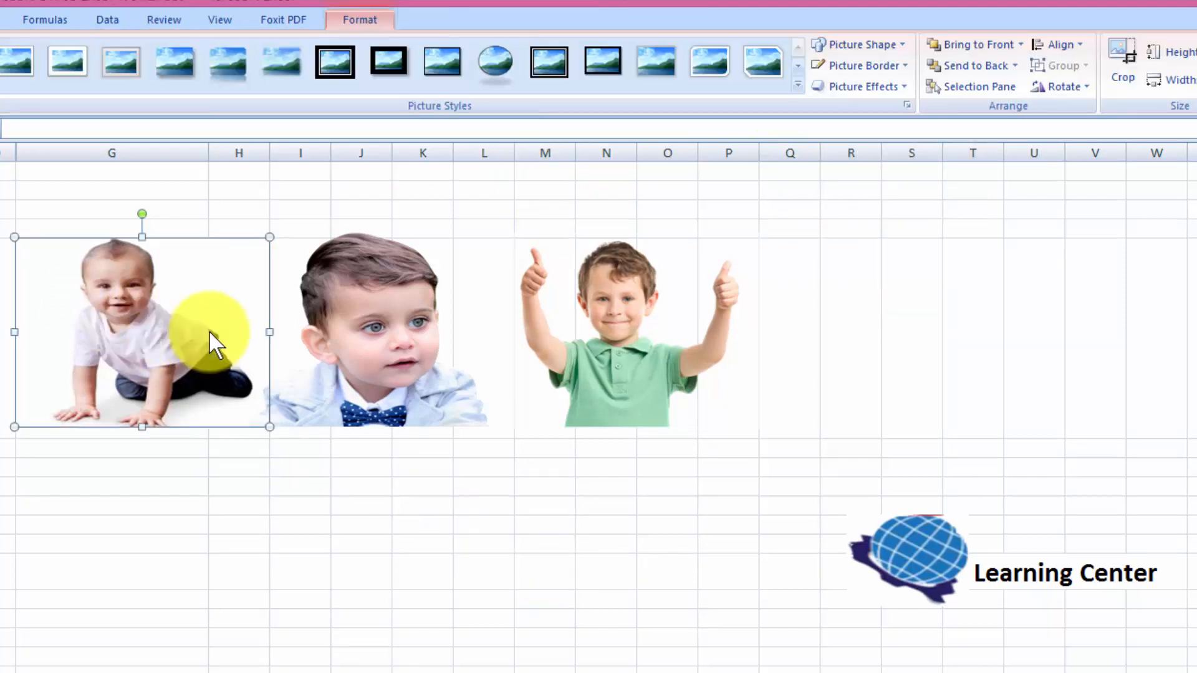
left_click(320, 338, "ctrl")
left_click(551, 372, "ctrl")
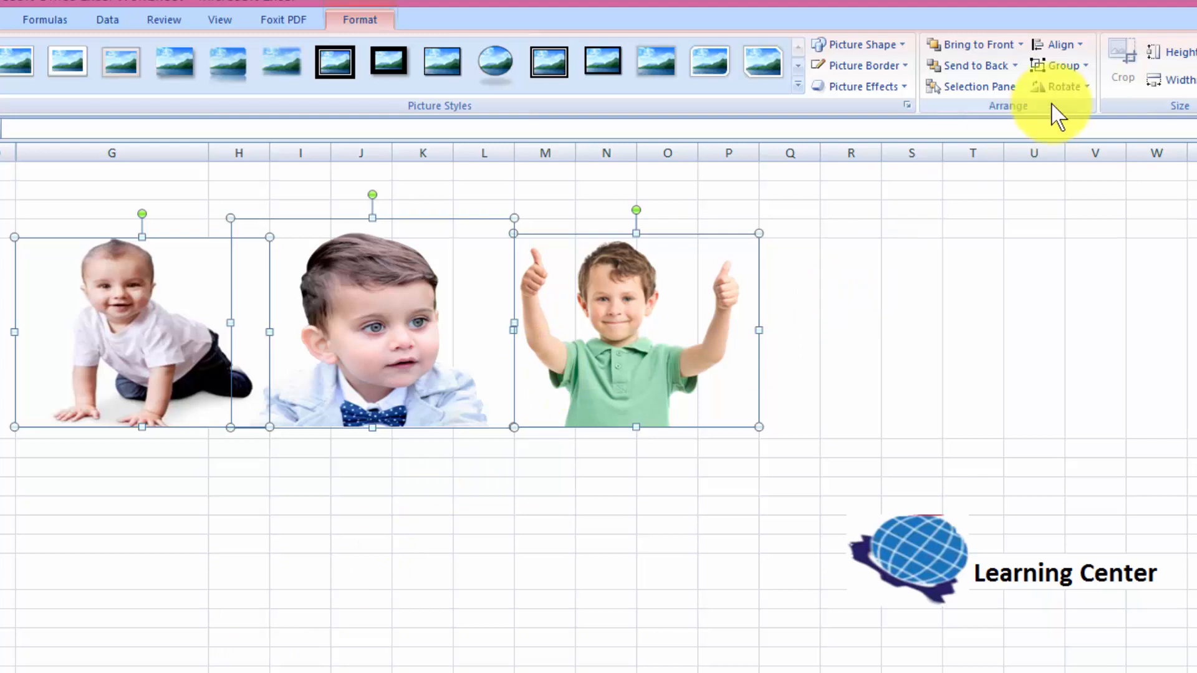
left_click(1085, 70)
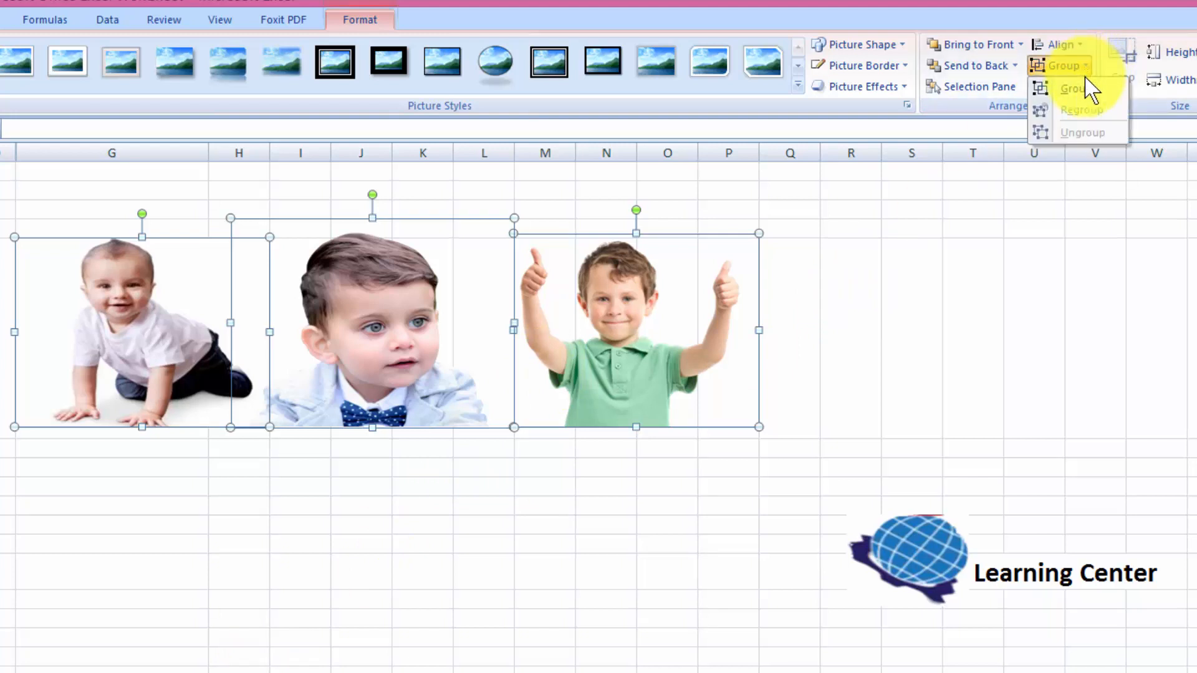
left_click(1086, 89)
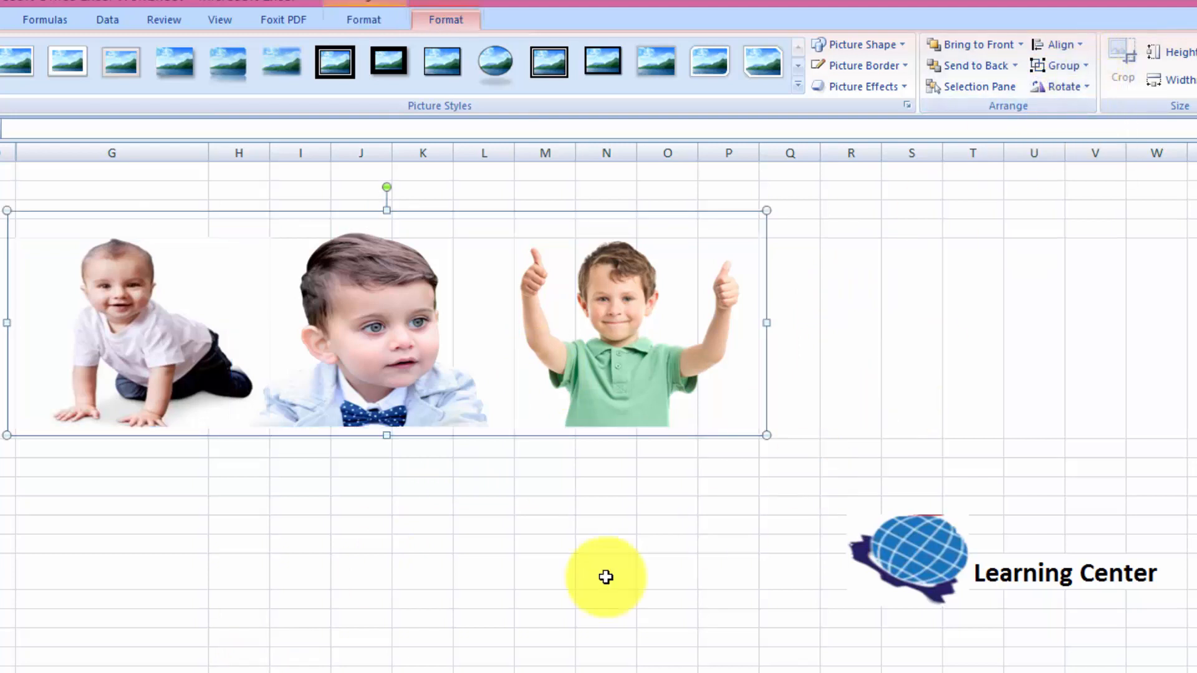
Move the grouped pictures together as one object leftward and slightly up, placing the group's right edge in column O
left_click(573, 583)
left_click(480, 329)
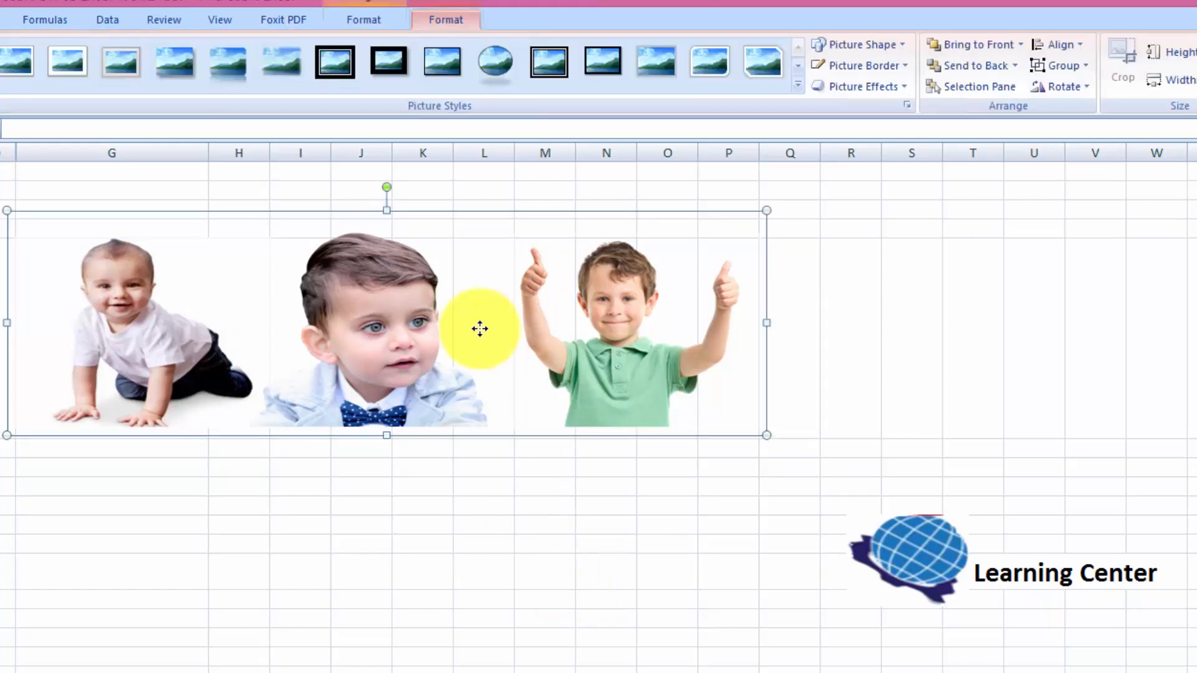
left_click_drag(480, 328, 379, 377)
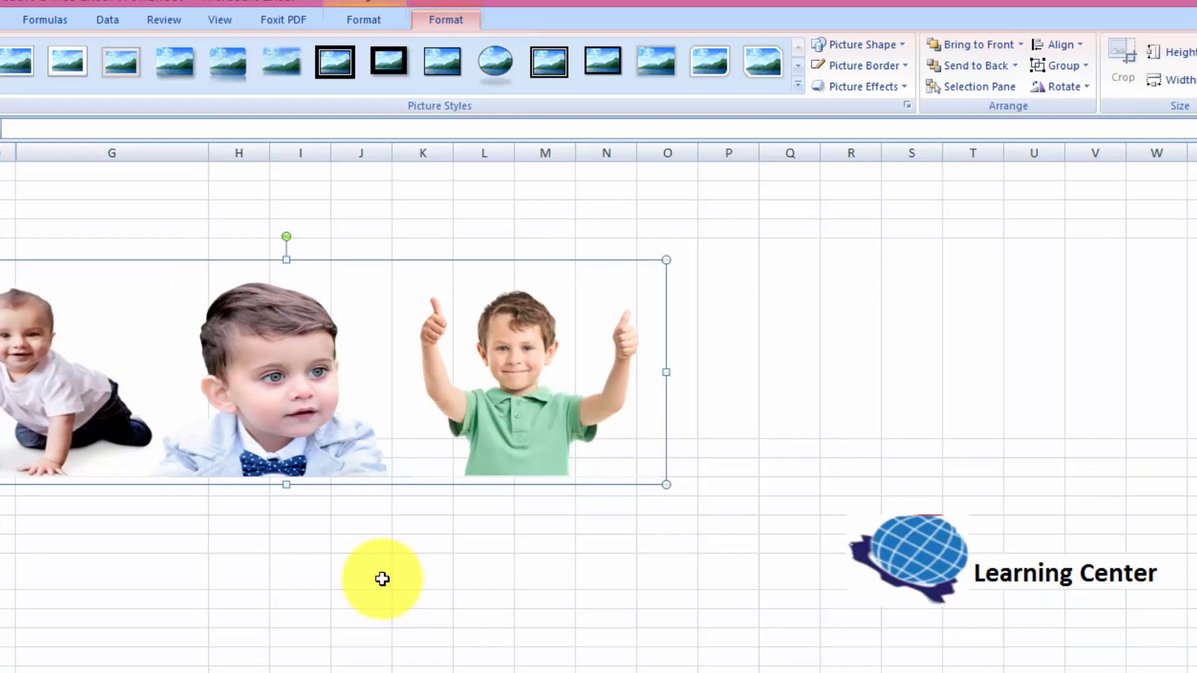
left_click_drag(383, 440, 361, 372)
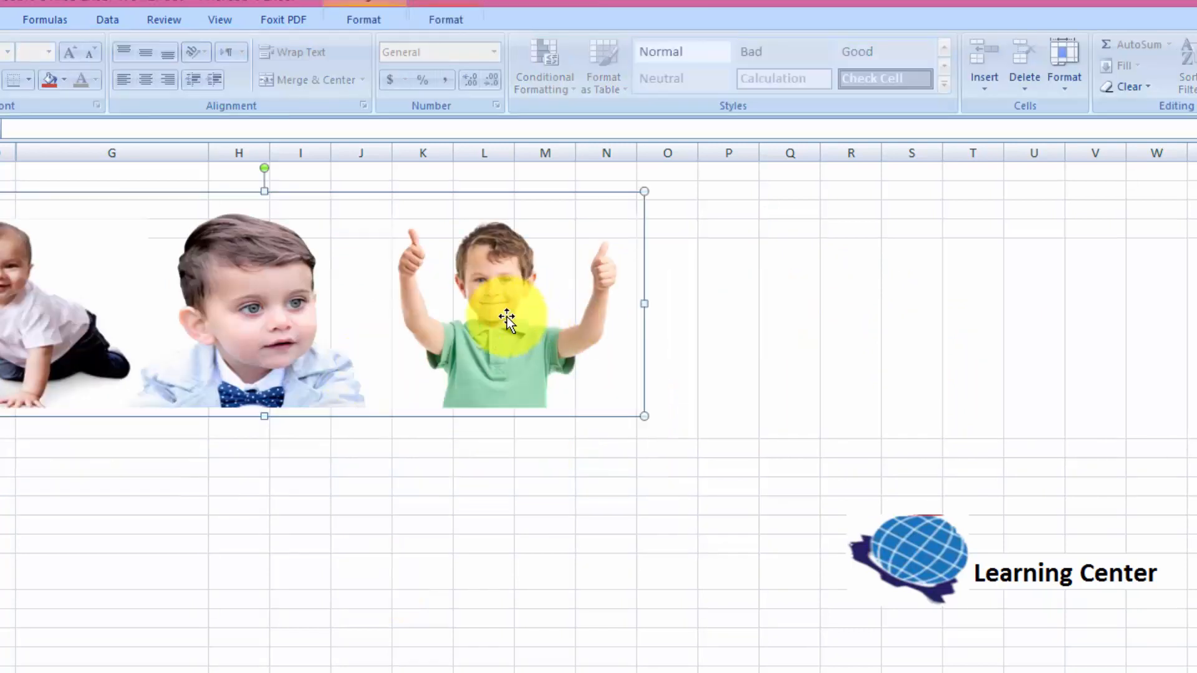
Ungroup the three grouped pictures and deselect them
left_click(446, 20)
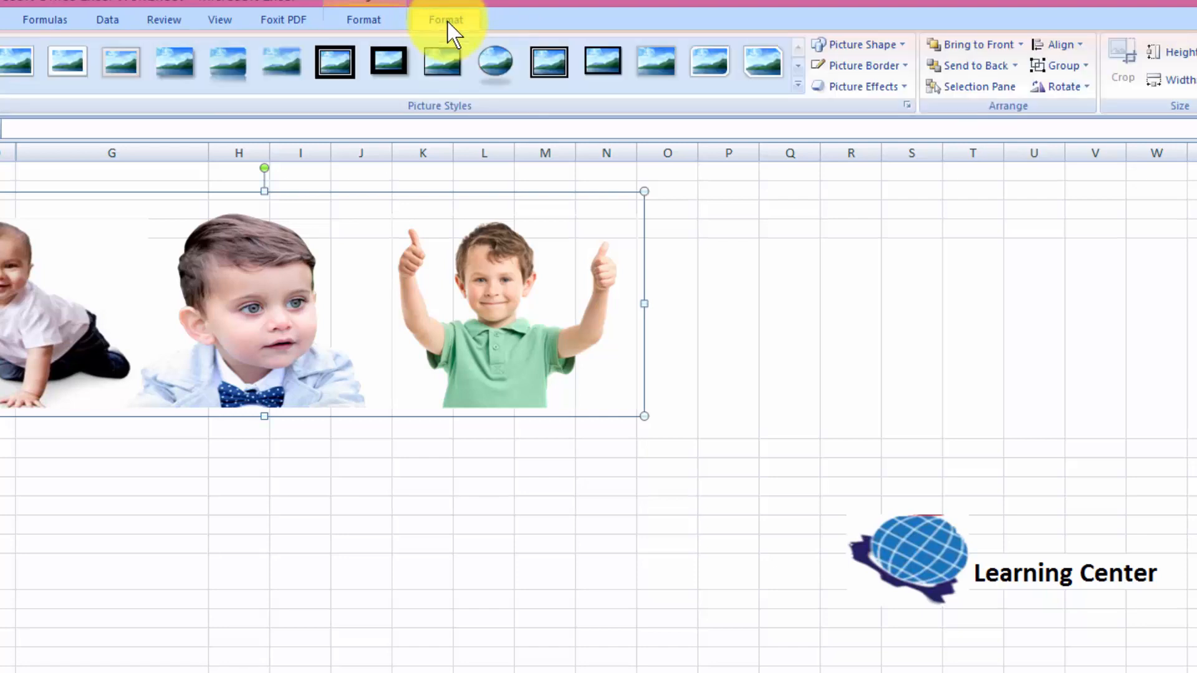
left_click(1085, 67)
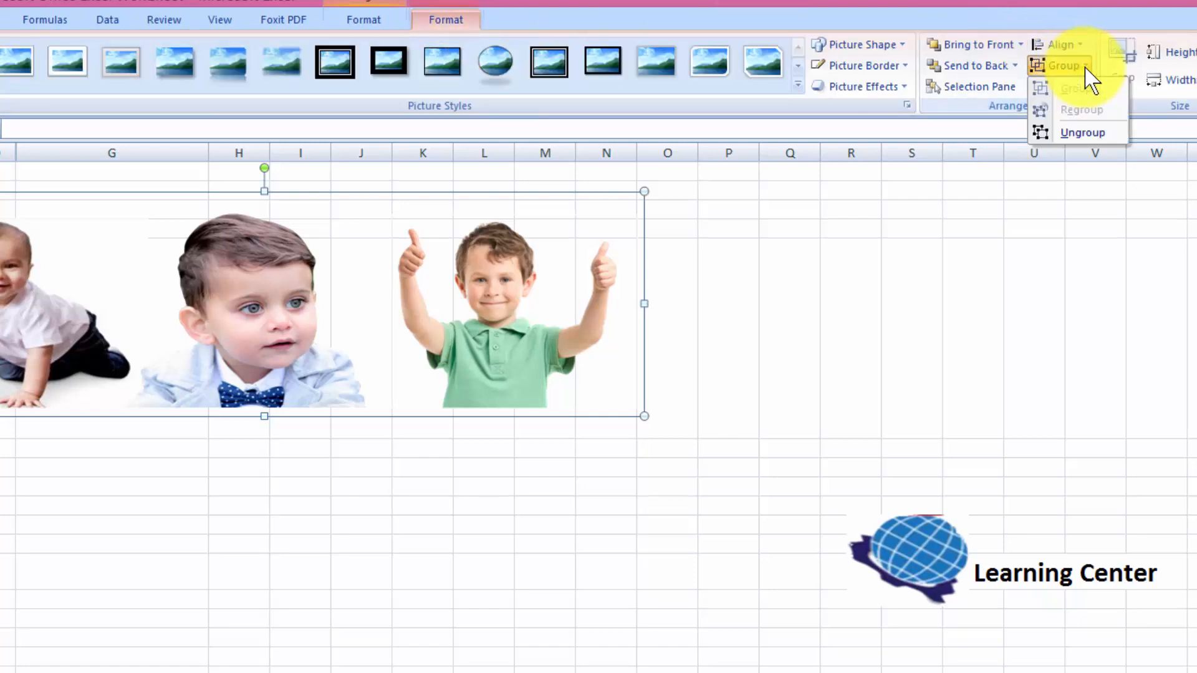
left_click(1084, 133)
left_click(516, 539)
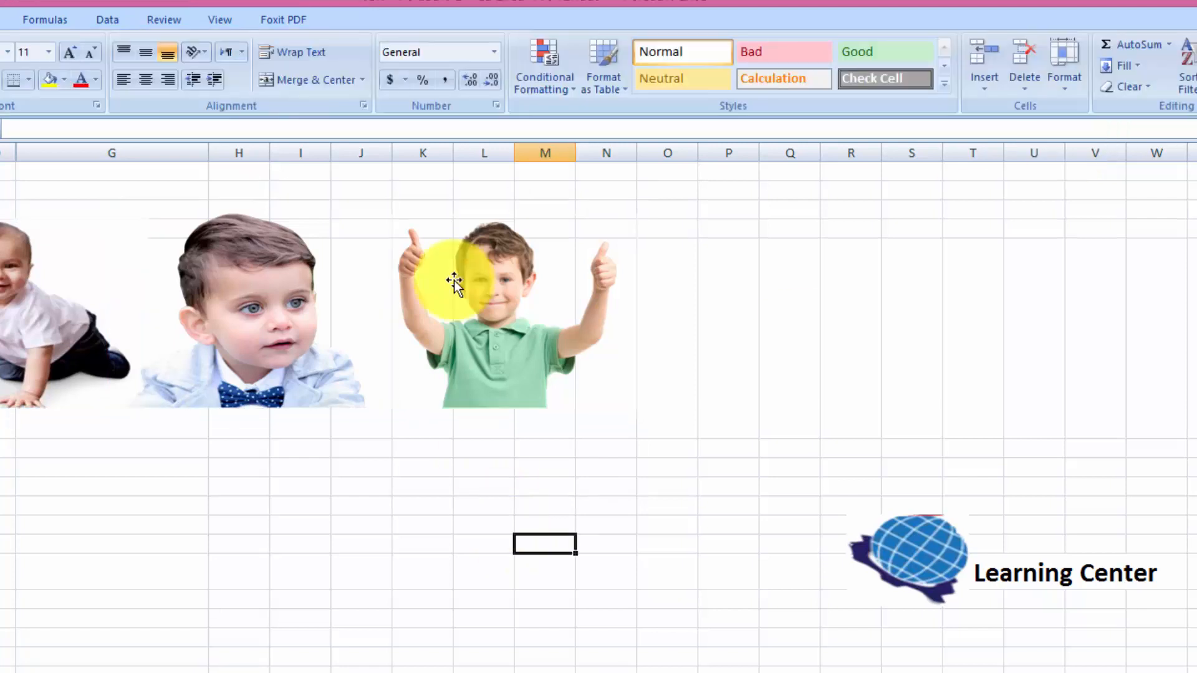
Move the green-shirt boy picture on its own to around columns P to T, and select the bow-tie boy picture
left_click(453, 280)
left_click_drag(453, 280, 786, 331)
left_click(267, 302)
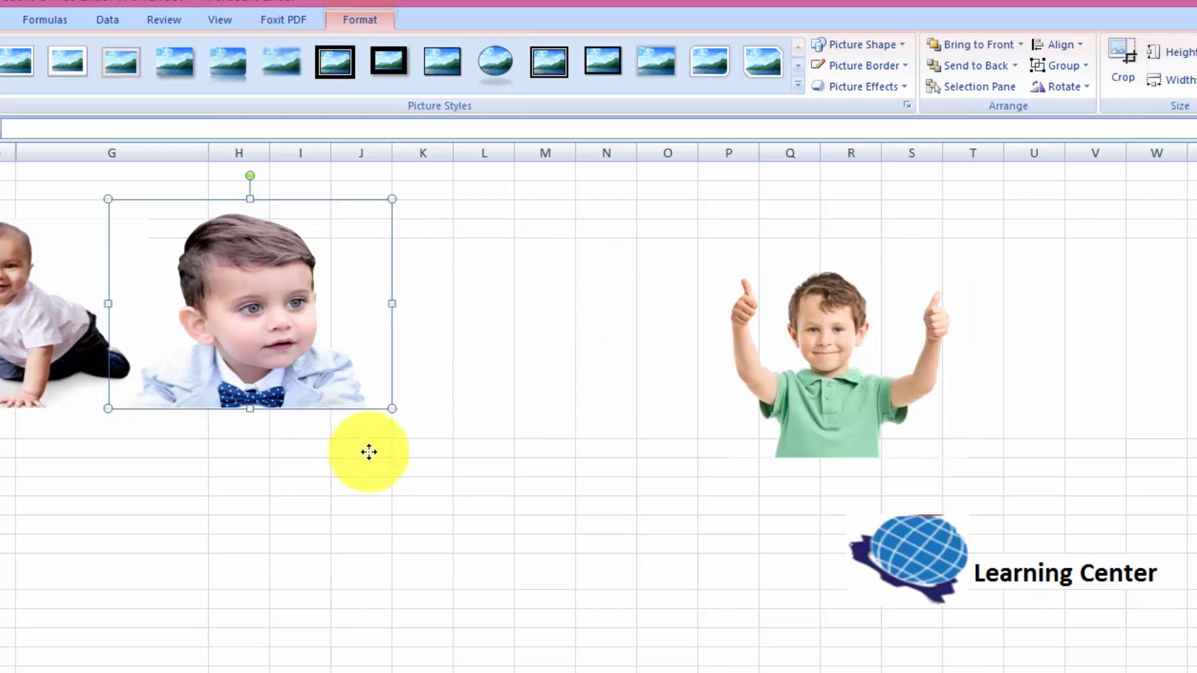